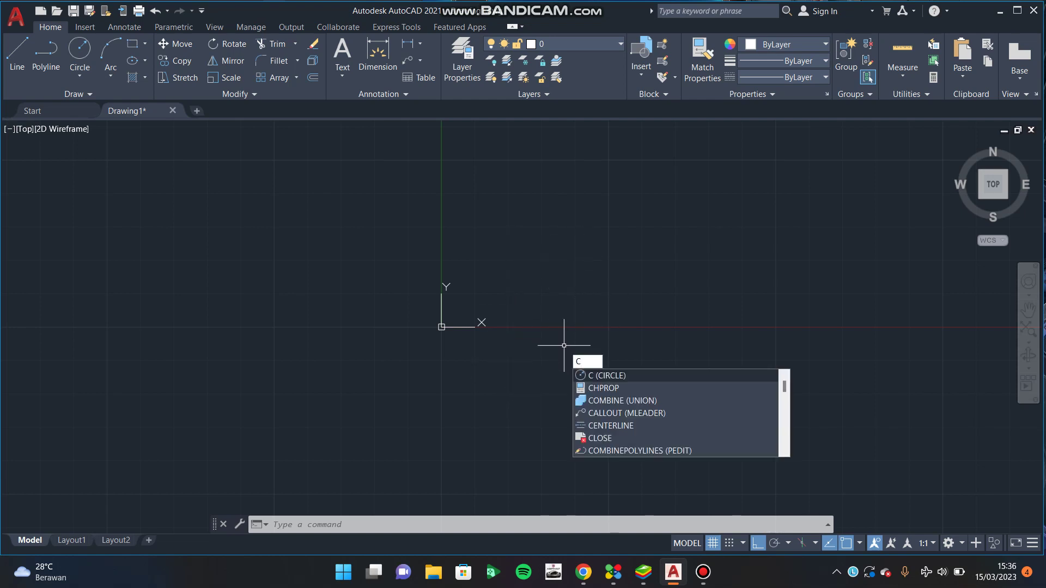
Step: Draw a radius-15 circle centred at 0,0
key("Return")
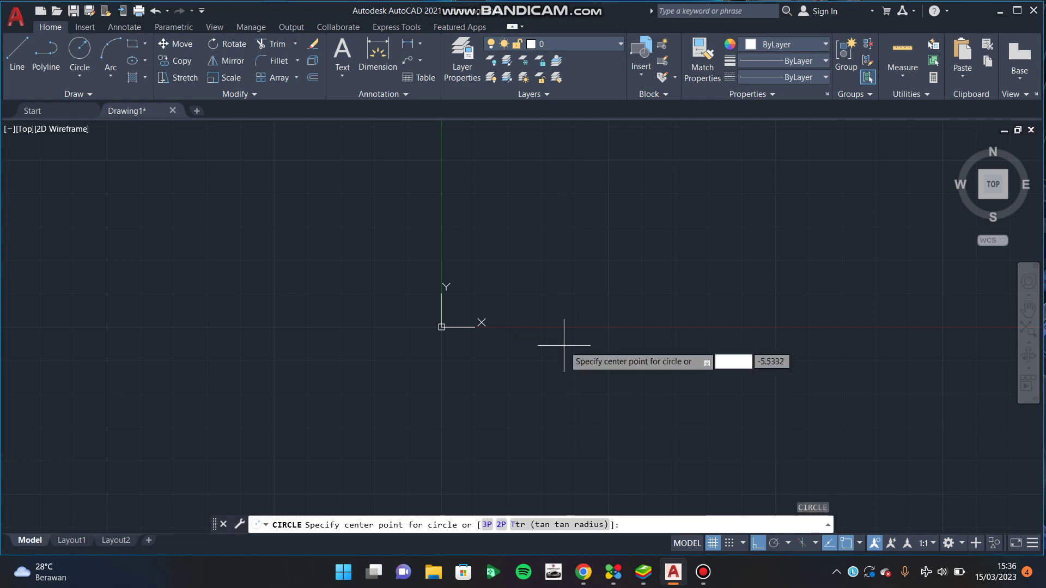
type("0,0")
key("Return")
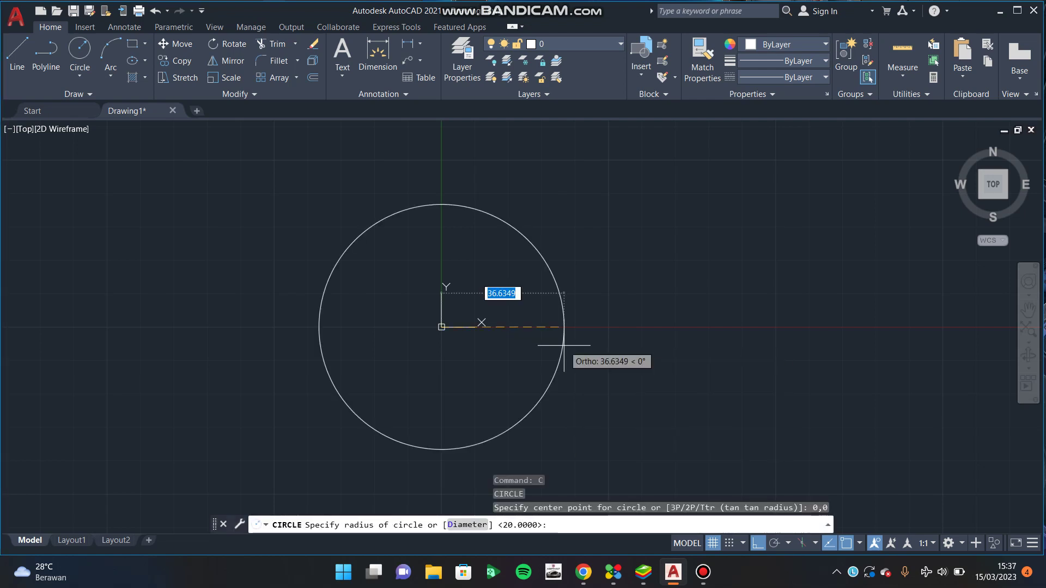
type("15")
key("Return")
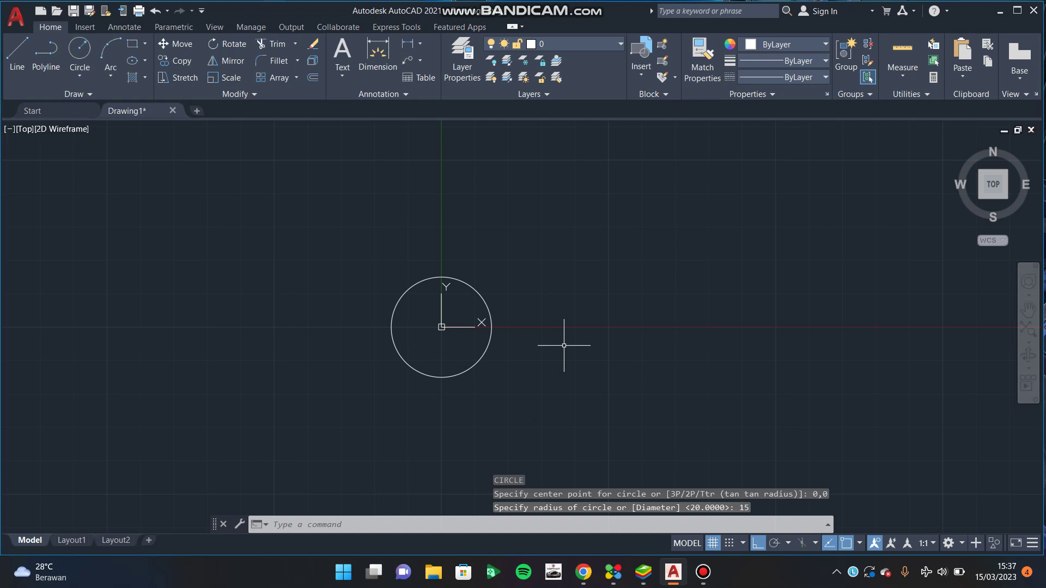
type("c")
Step: Draw a second circle of radius 30, also centred at 0,0
key("Return")
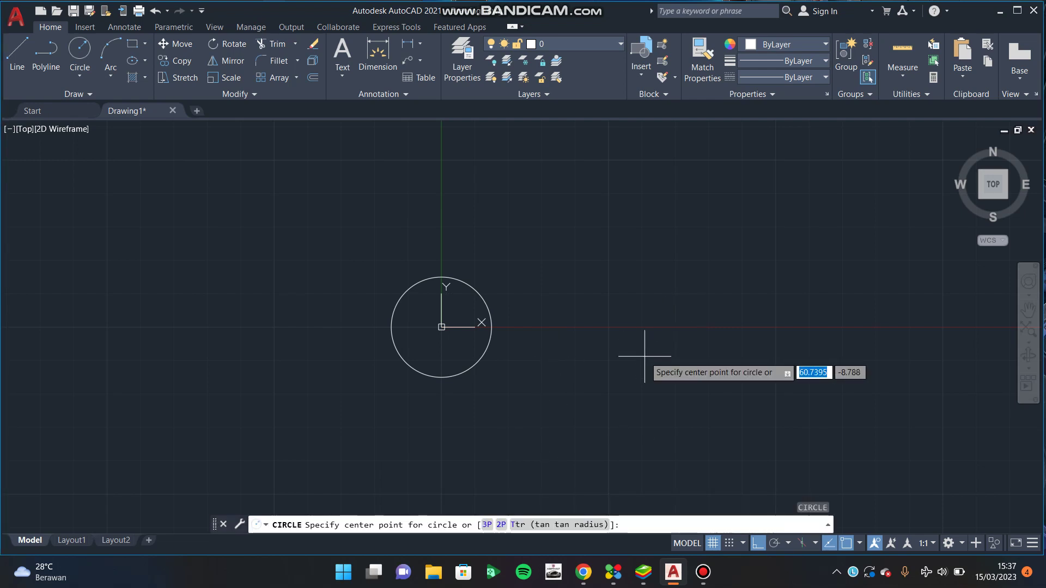
type("0,0")
key("Return")
type("3")
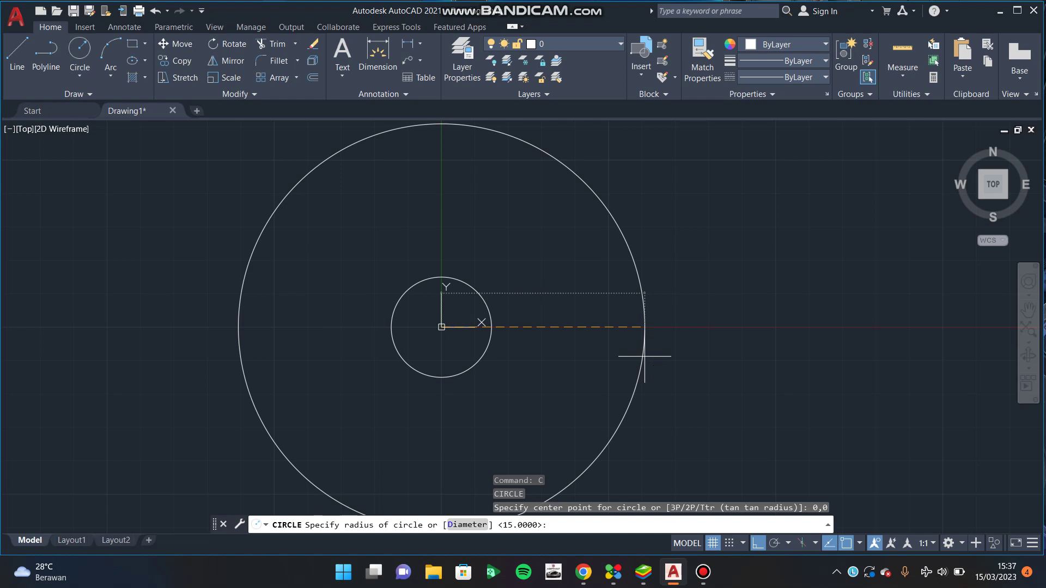
type("0")
key("Return")
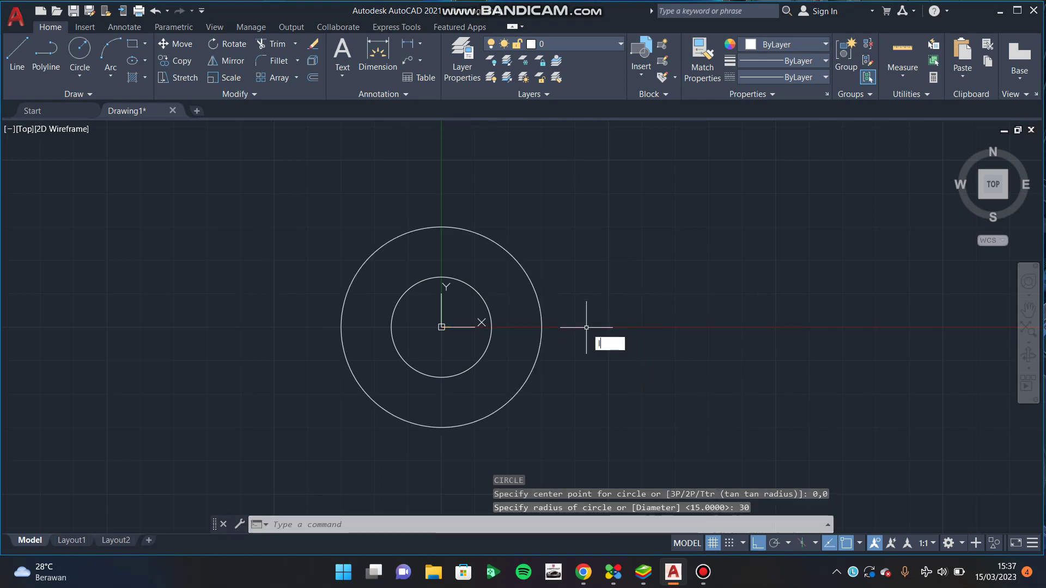
Step: Draw a horizontal line from the circles' centre in 56- and 15-unit segments
type("L")
key("Return")
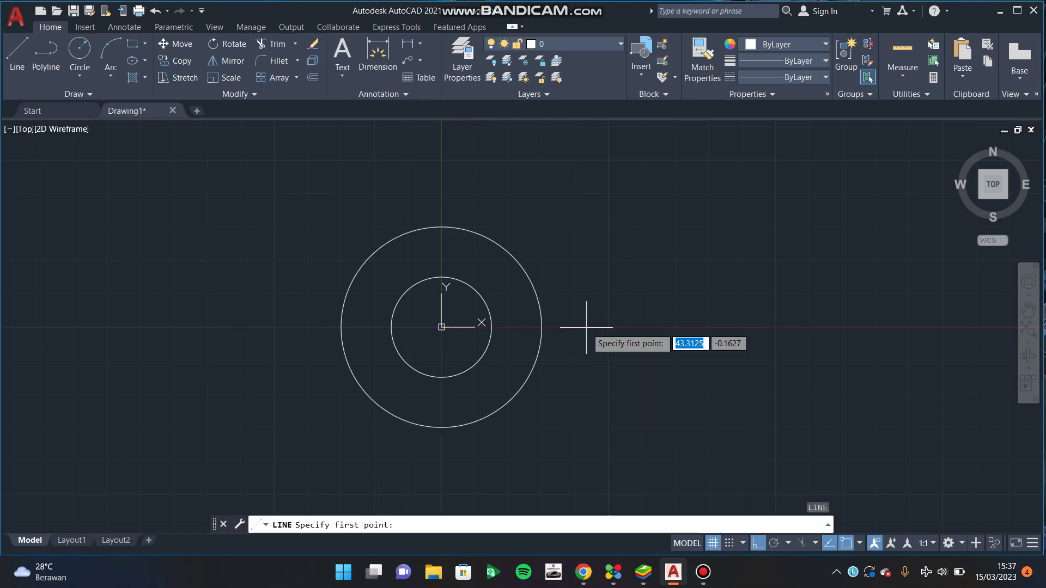
left_click(441, 327)
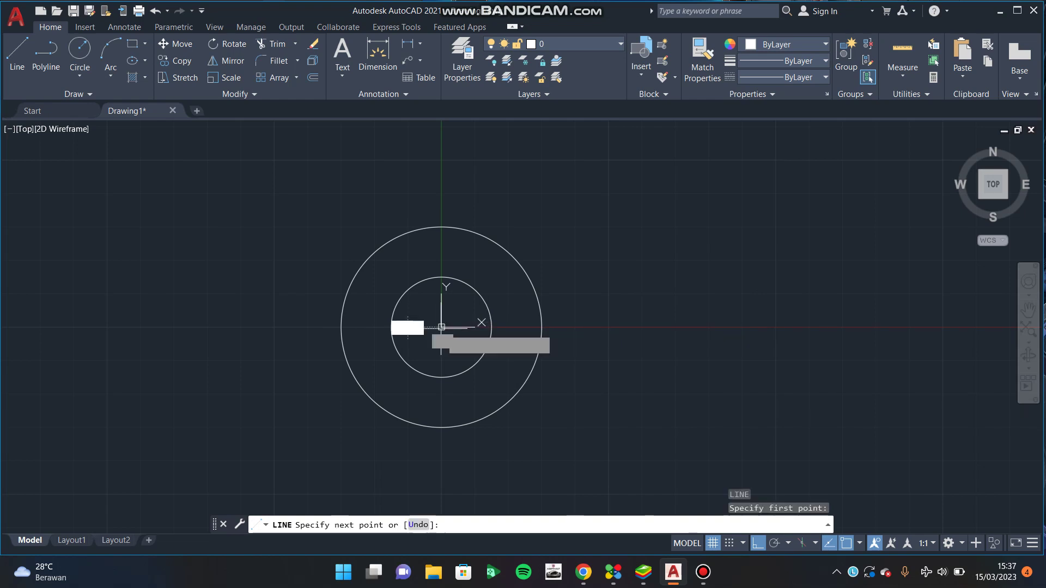
type("4")
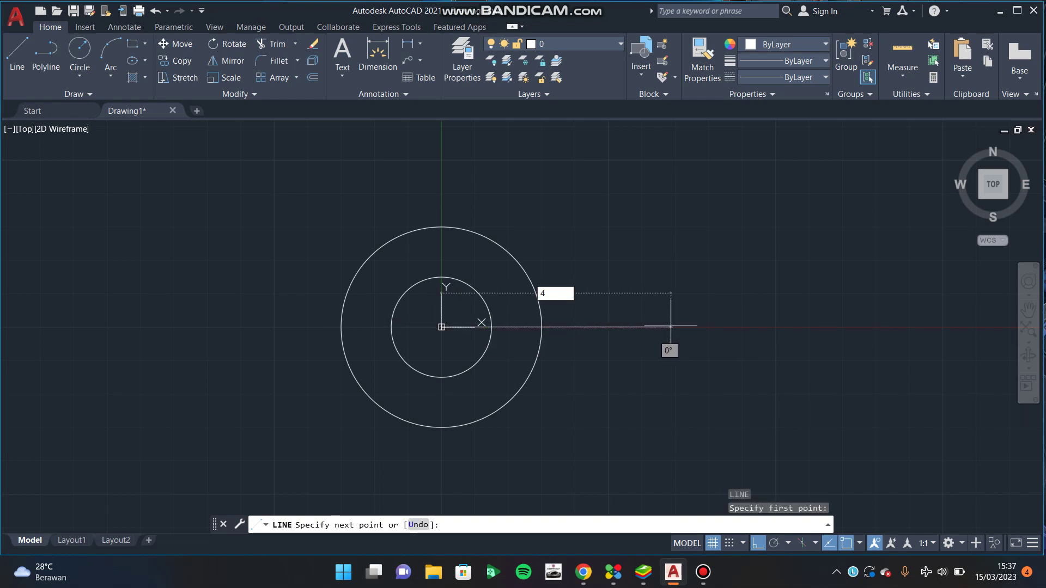
key("Return")
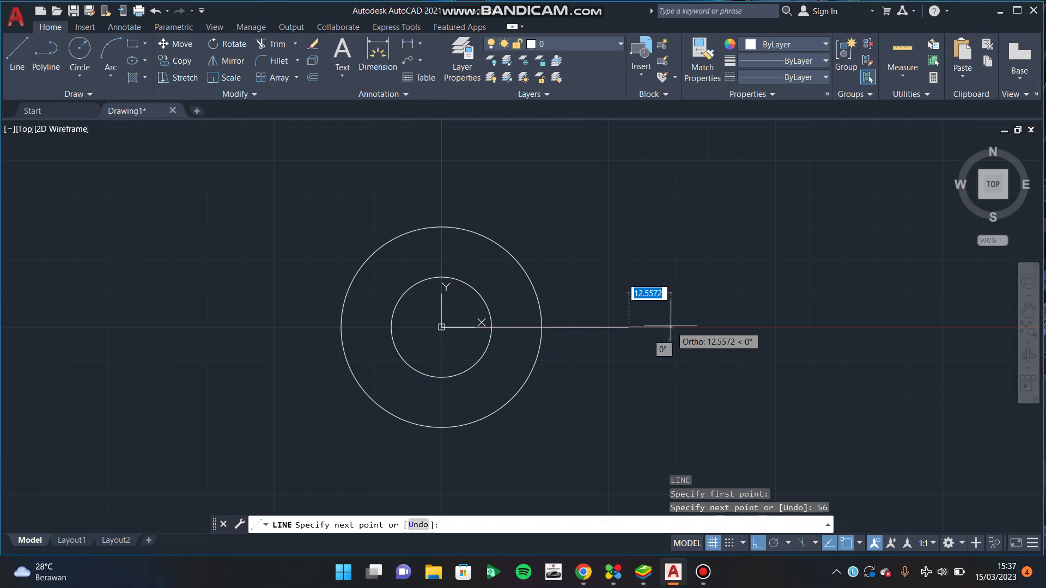
type("15")
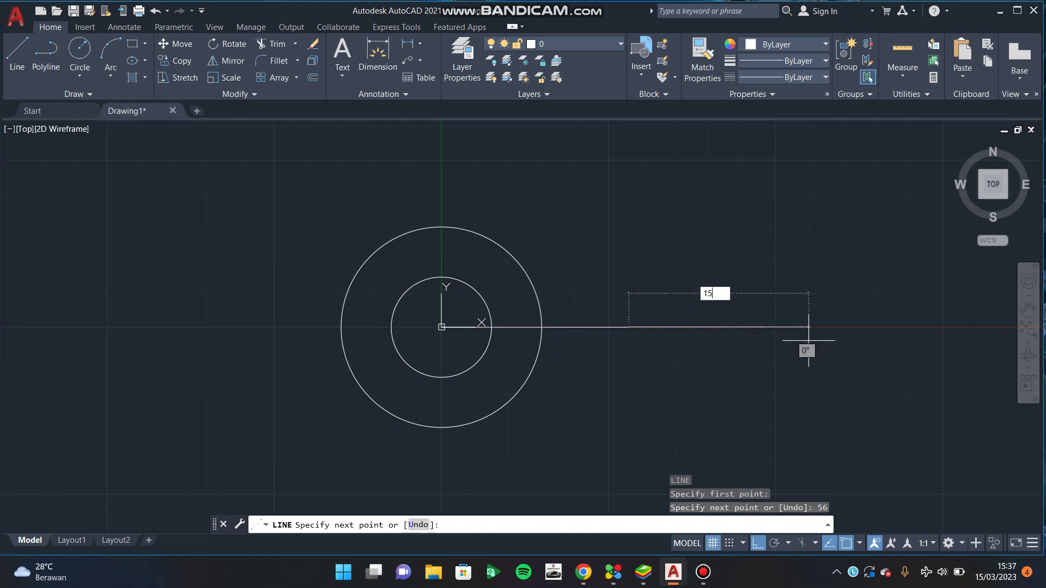
key("Return")
key("Escape")
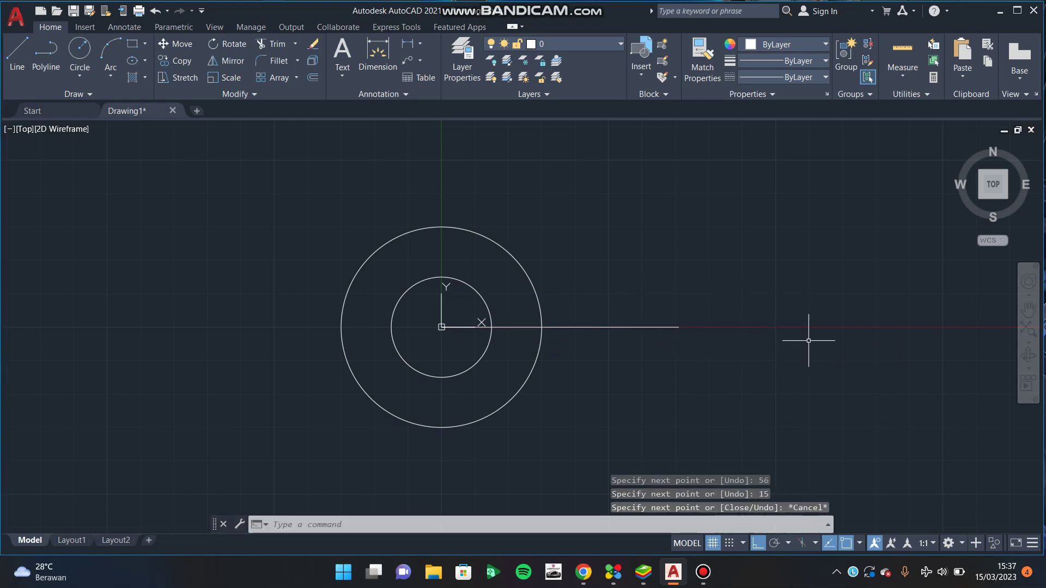
type("C")
Step: Add radius-7 circles at the line's far end and at the 56-unit point
key("Return")
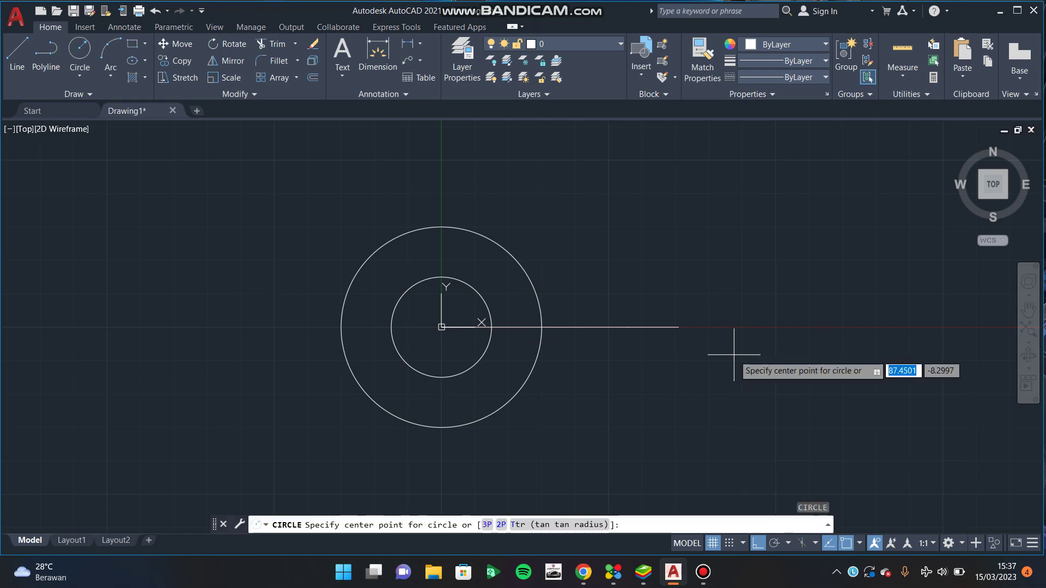
left_click(678, 326)
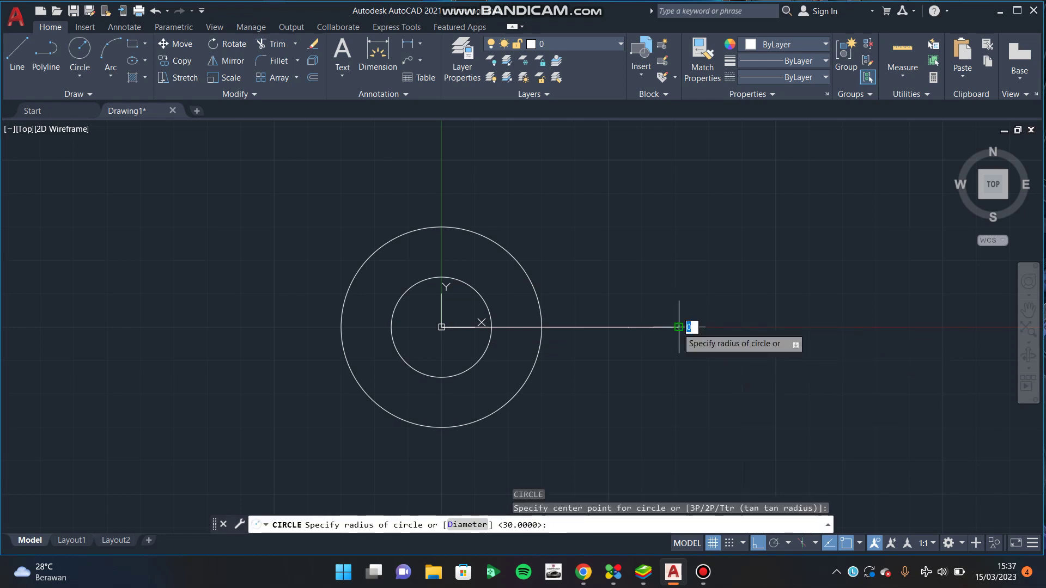
type("7")
key("Return")
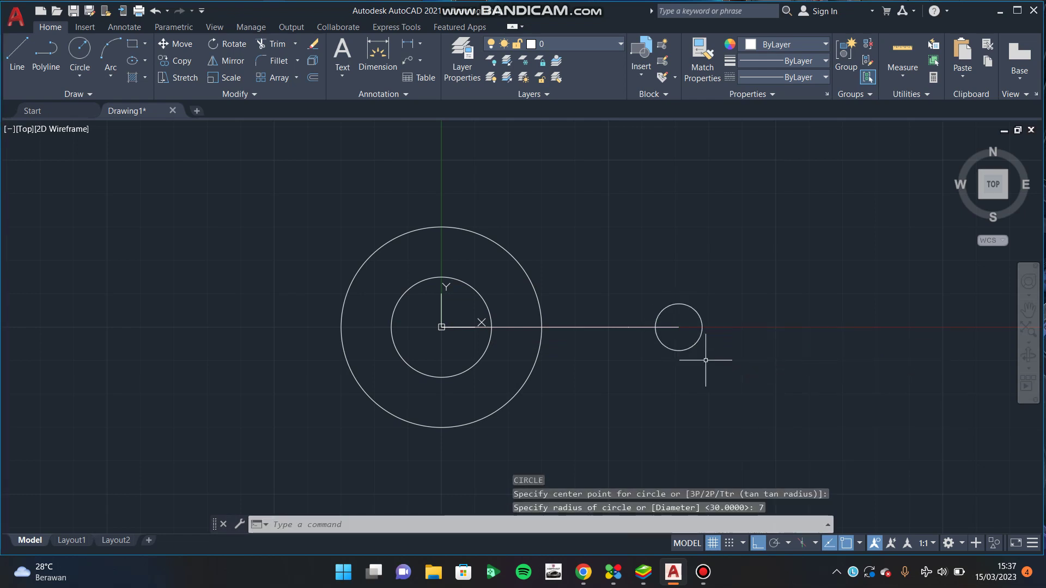
type("c")
key("Return")
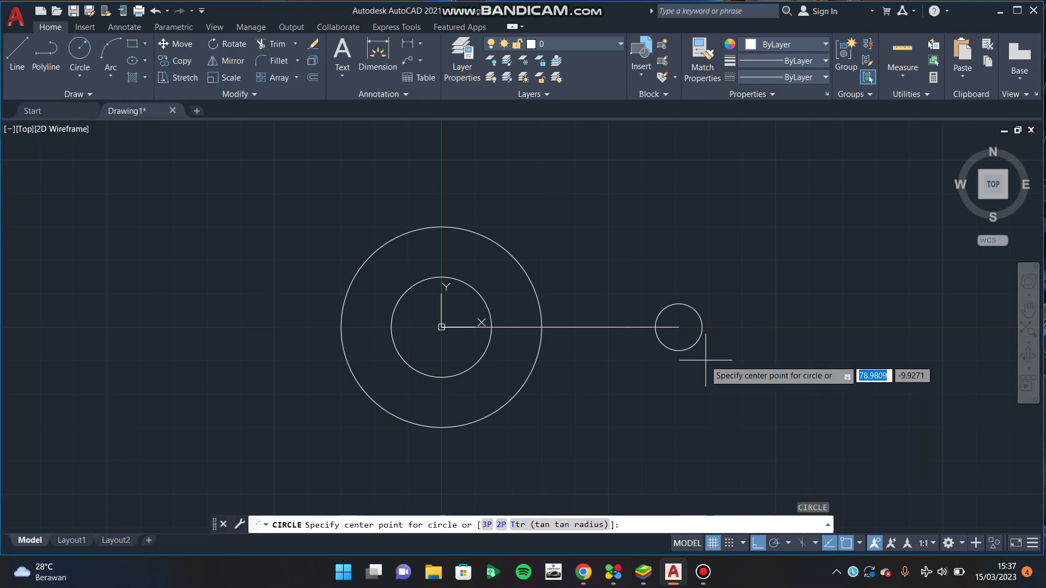
left_click(628, 326)
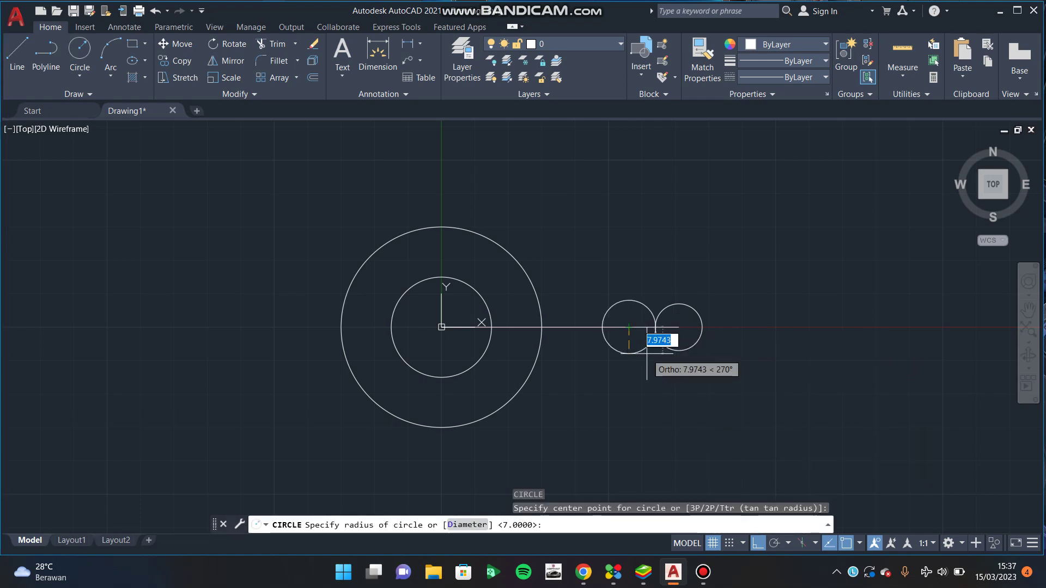
type("7")
key("Return")
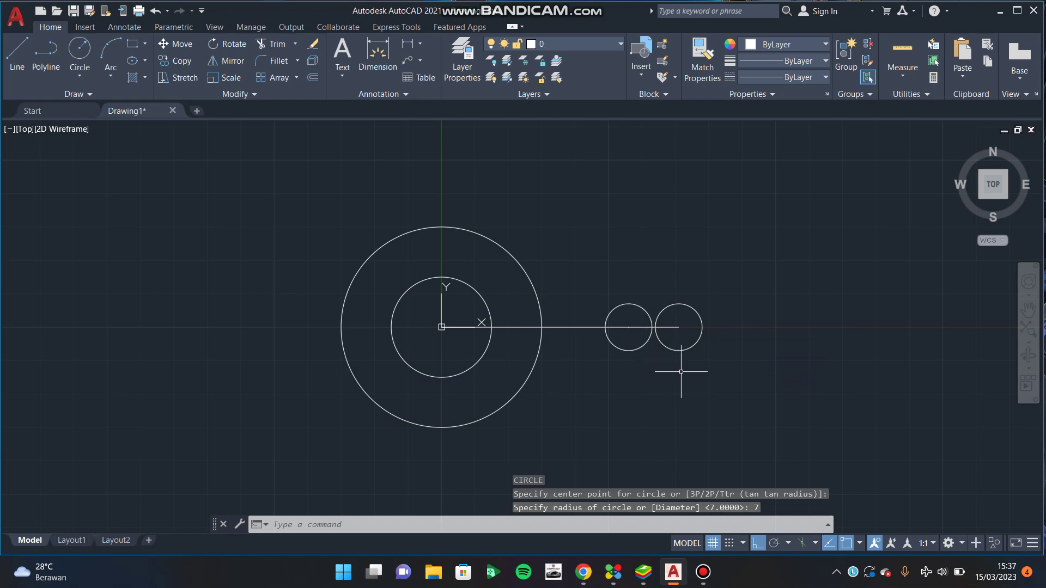
type("l")
key("Return")
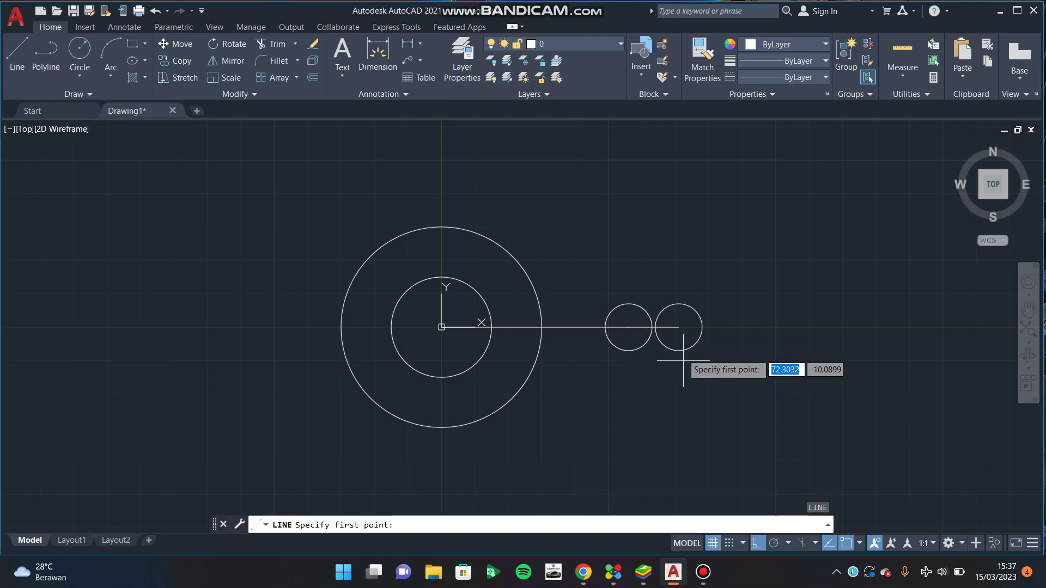
Step: Join the bottom and top quadrants of the two radius-7 circles with lines
left_click(678, 351)
left_click(628, 351)
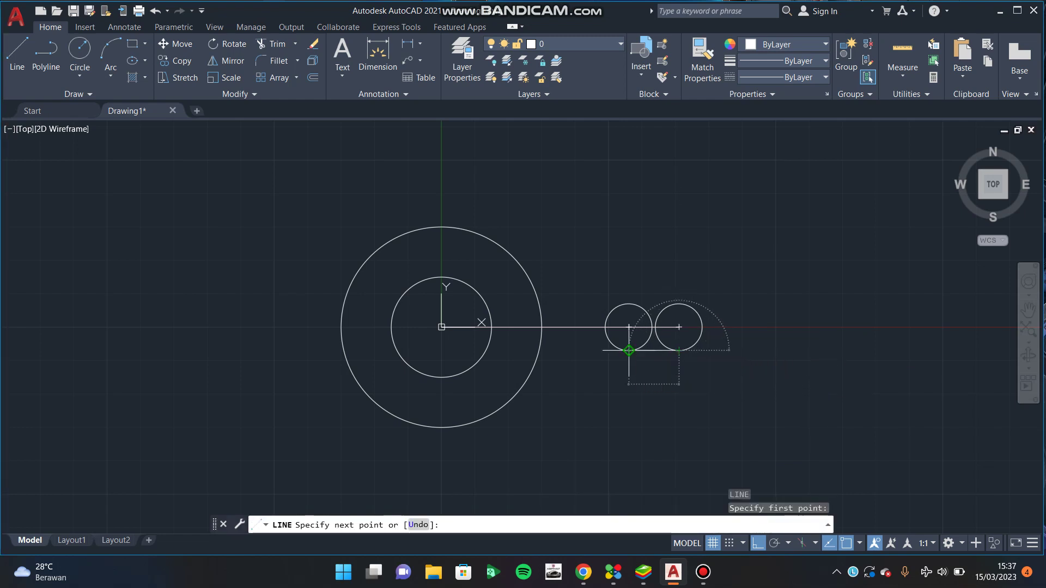
key("Escape")
type("l")
key("Return")
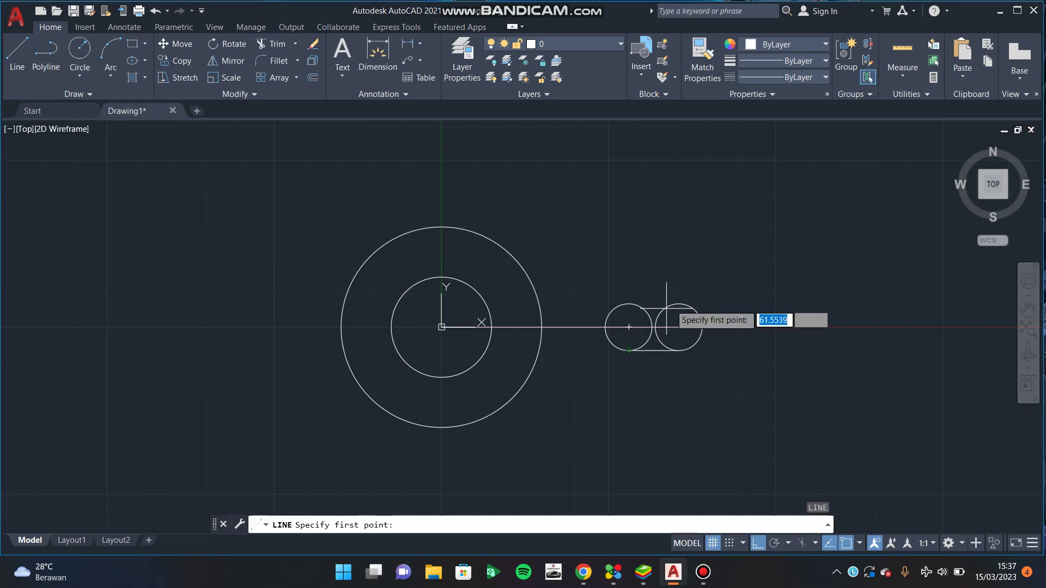
left_click(678, 303)
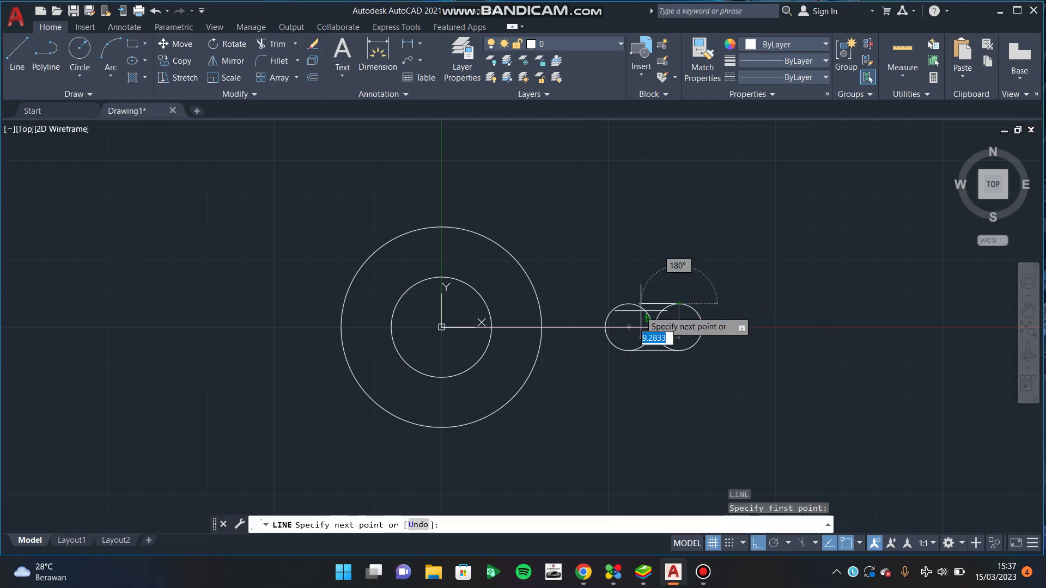
left_click(629, 303)
key("Escape")
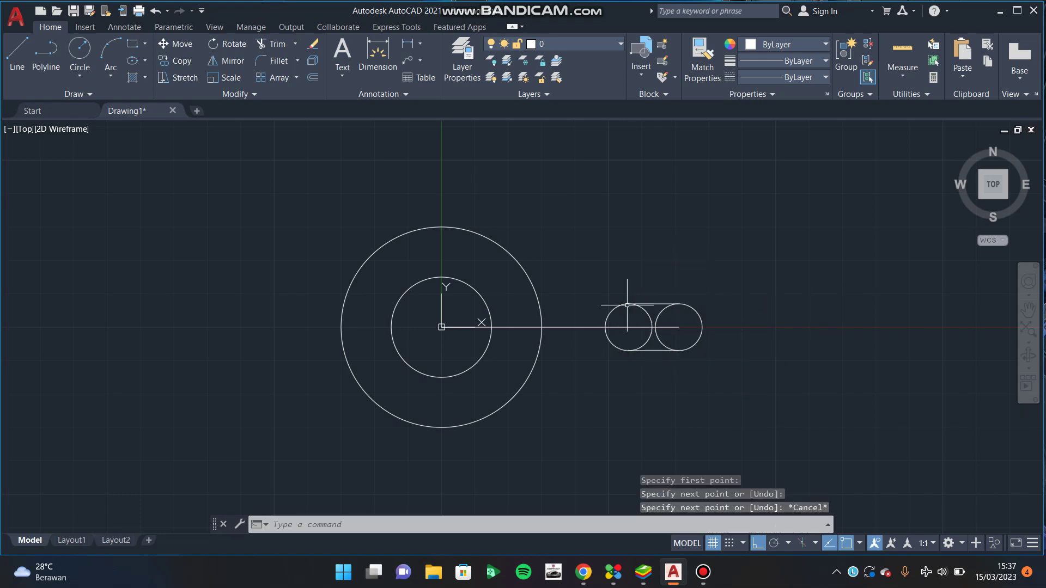
Step: Delete the horizontal construction line and trim away the slot's inner arcs
left_click(586, 327)
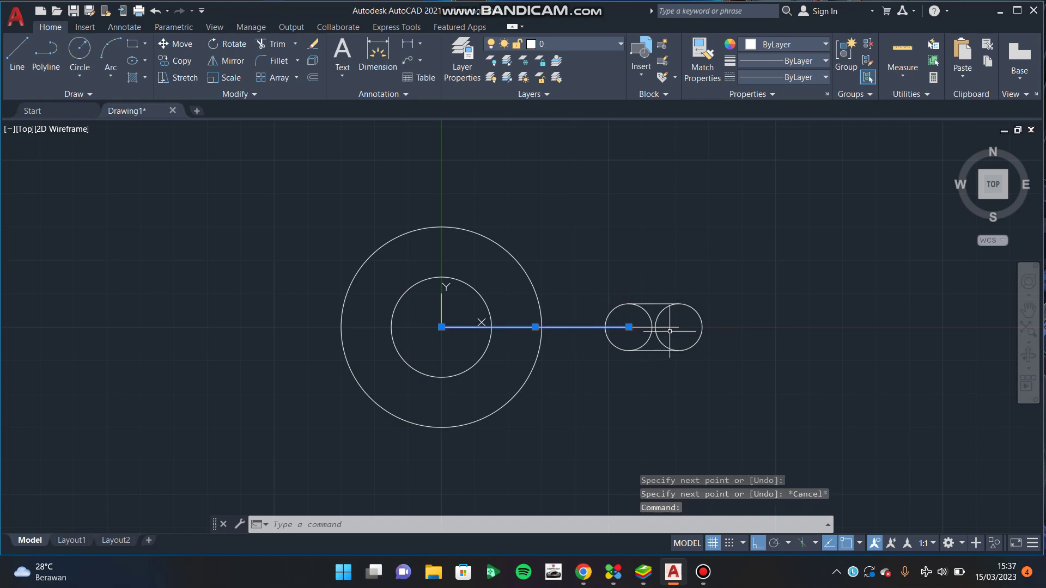
key("Delete")
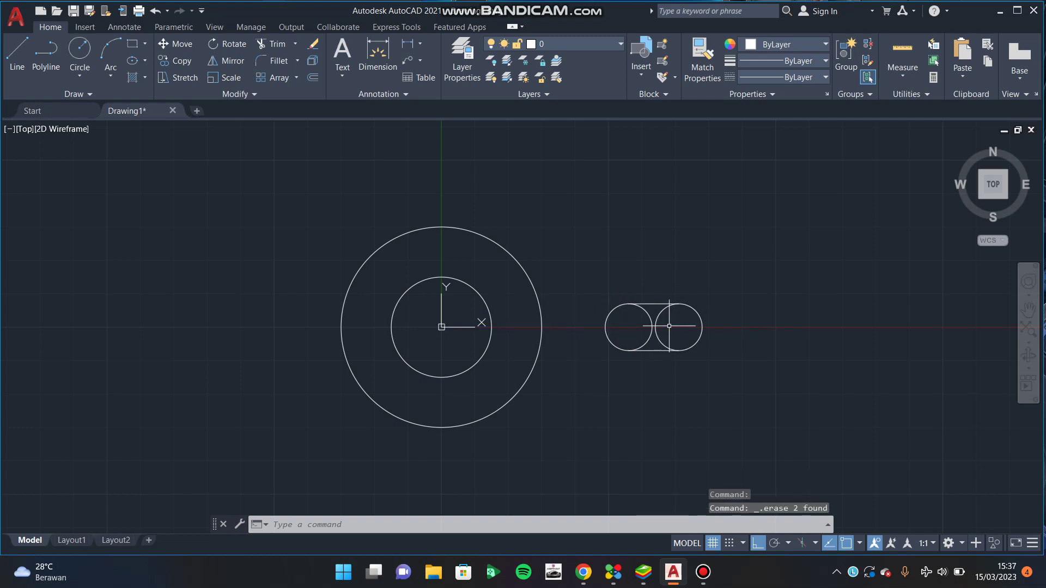
type("tr")
key("Return")
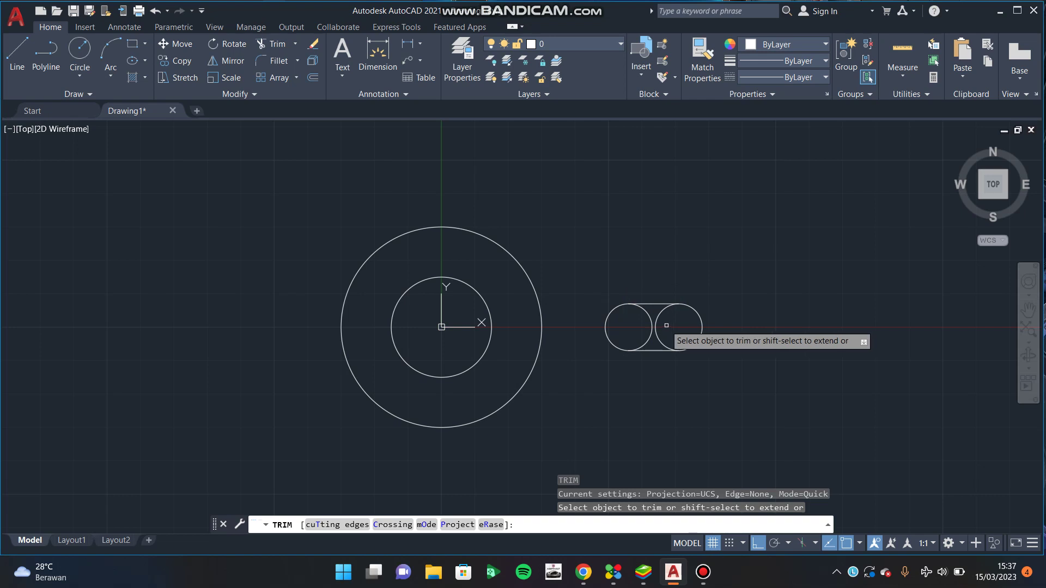
left_click(655, 323)
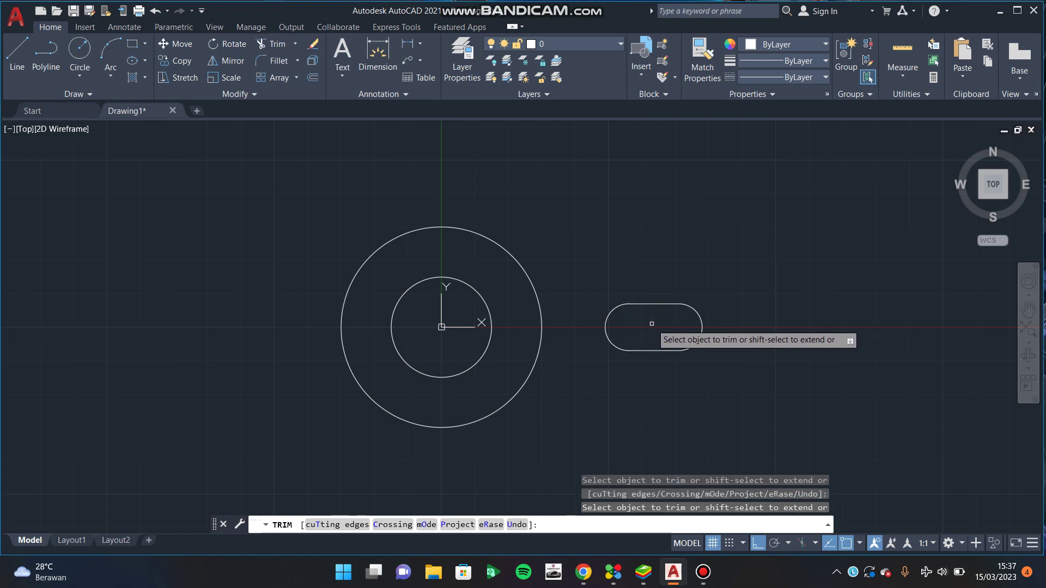
key("Escape")
type("c")
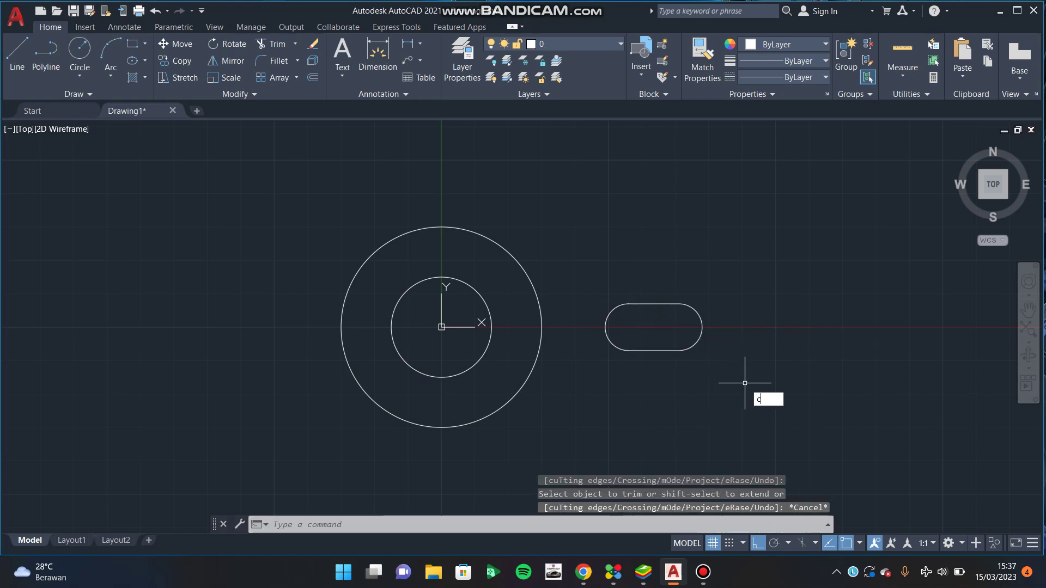
key("Return")
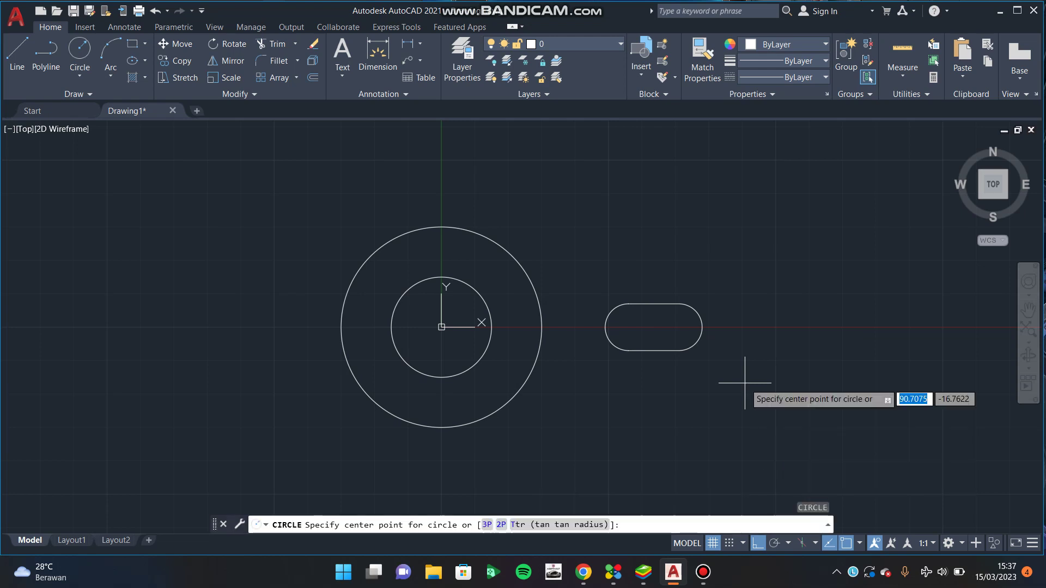
Step: Draw a radius-20 circle centred on the slot's right-end arc
left_click(679, 327)
type("20")
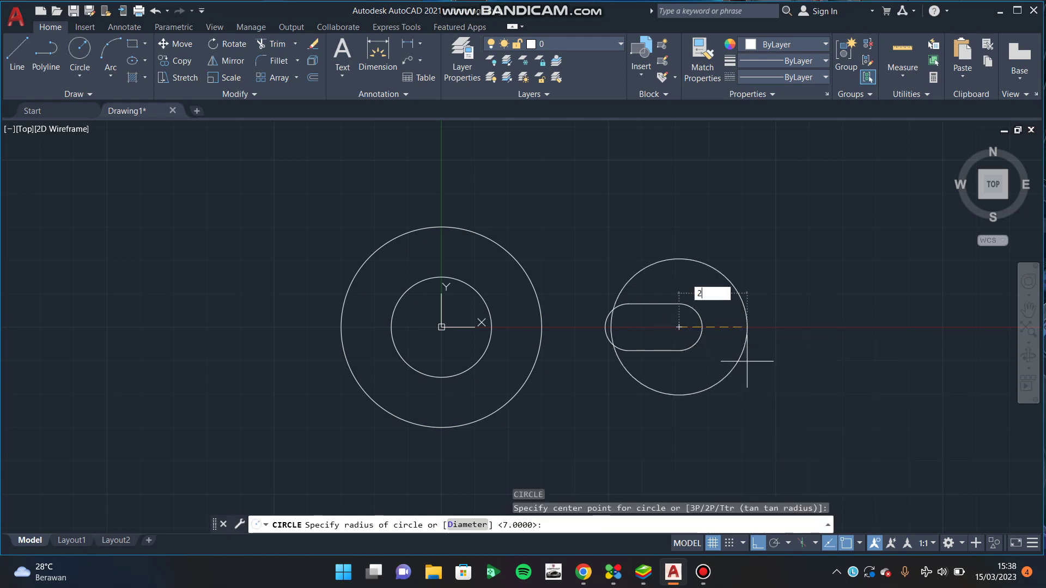
key("Return")
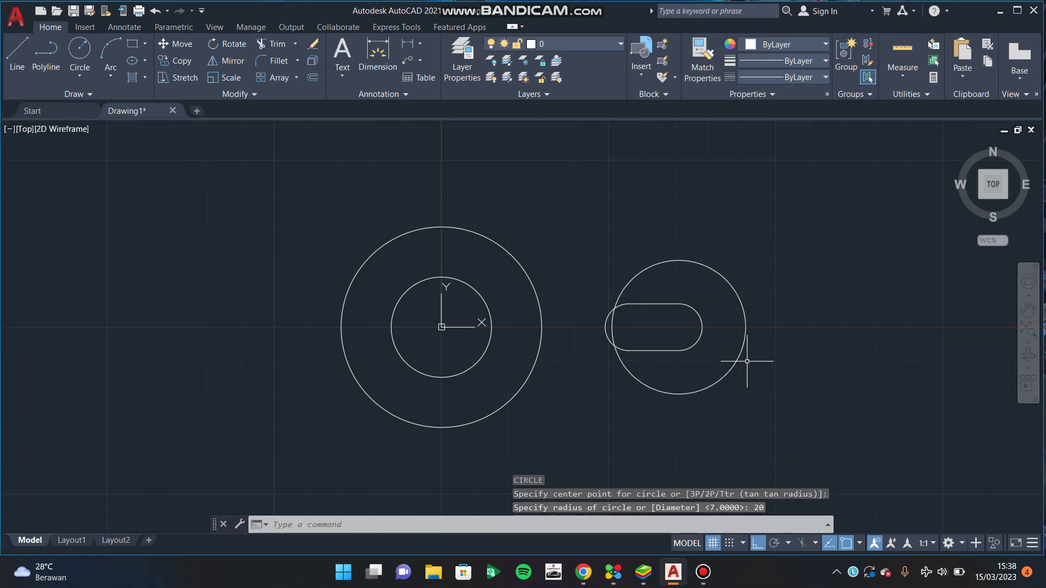
Step: Connect the radius-20 circle's bottom and top to the large circle with lines, Ortho off
type("l")
key("Return")
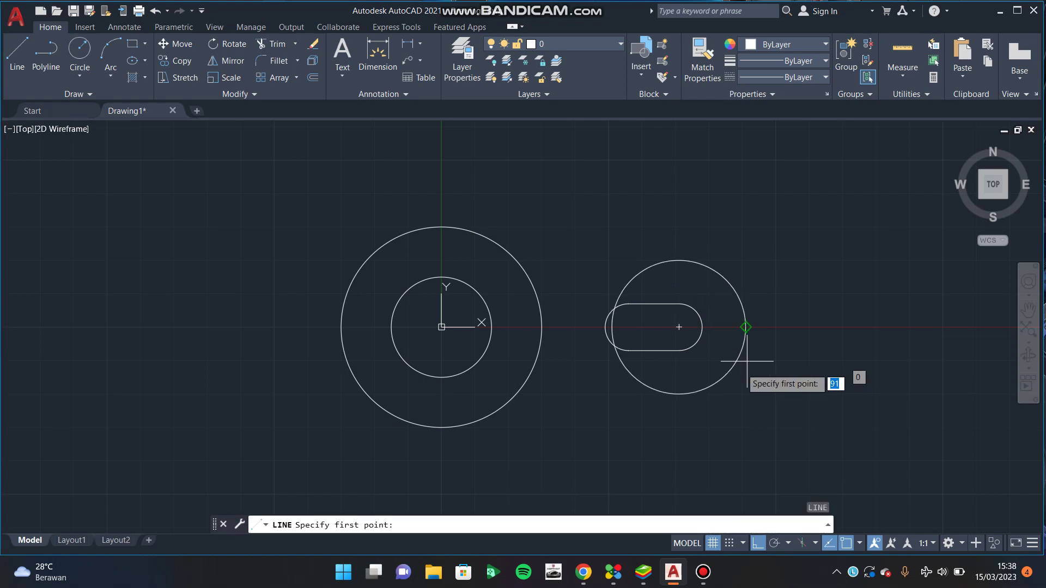
left_click(679, 394)
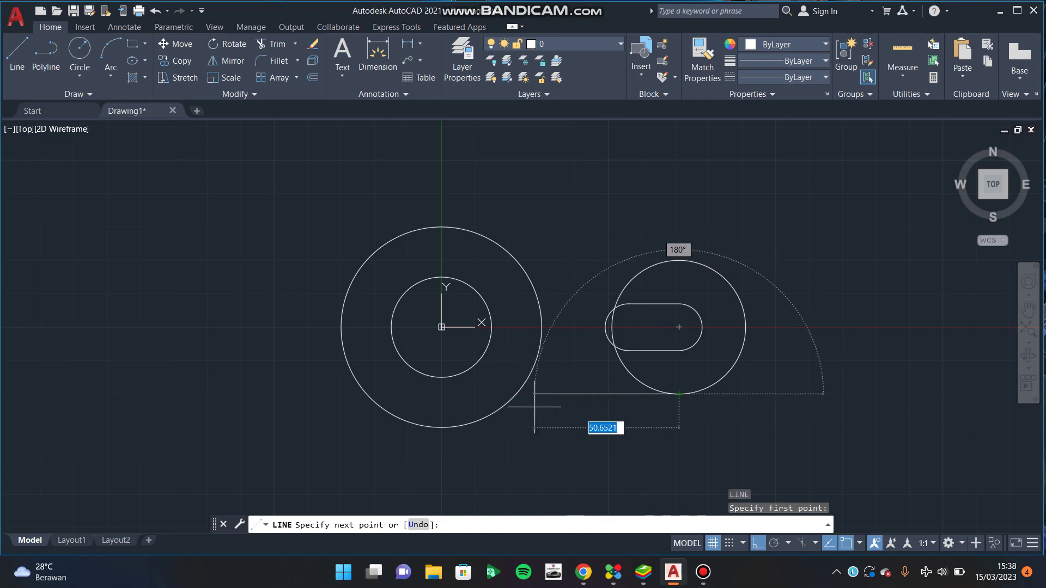
key("F8")
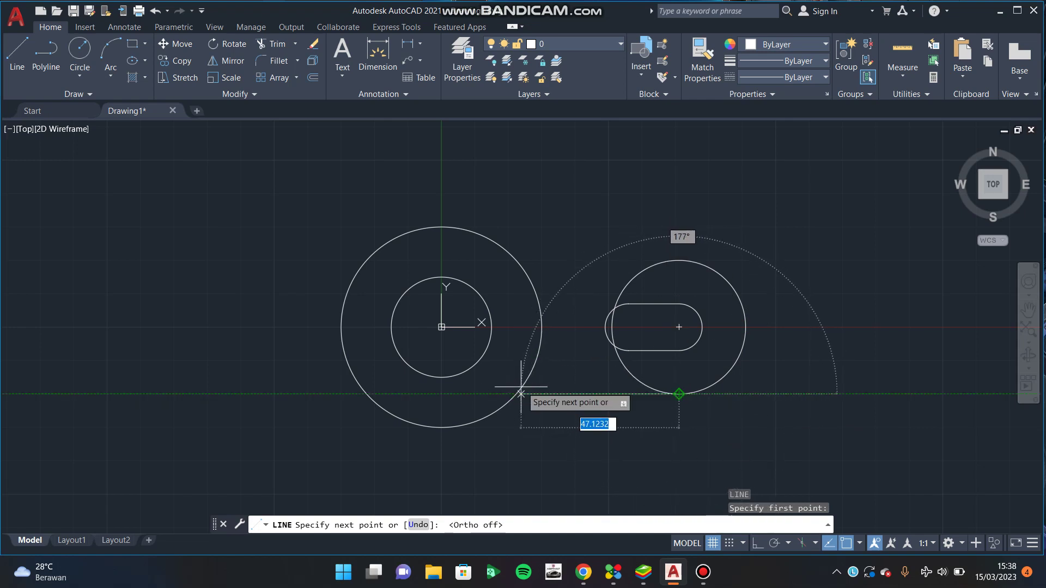
left_click(516, 393)
key("Escape")
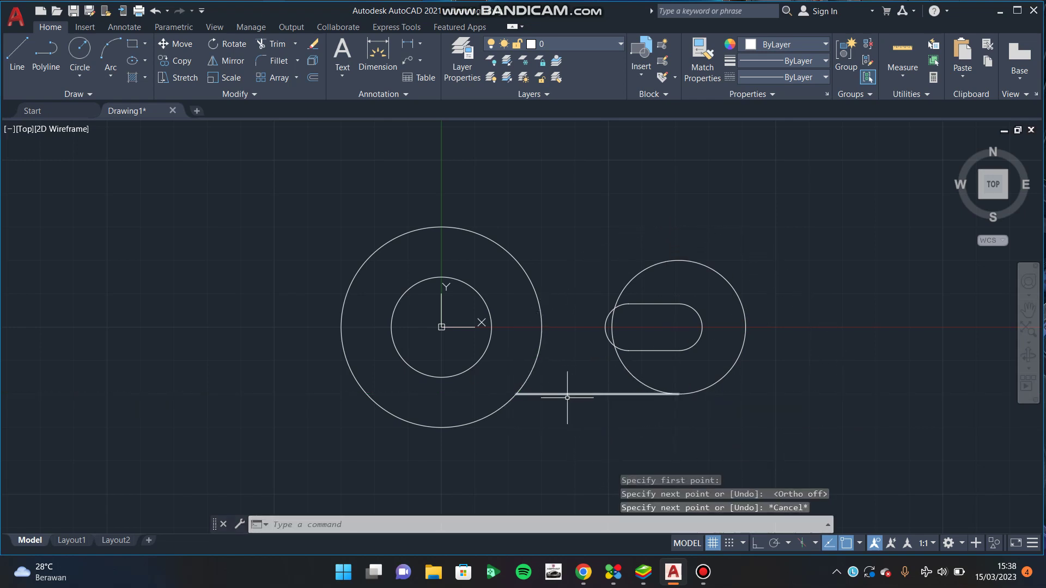
key("space")
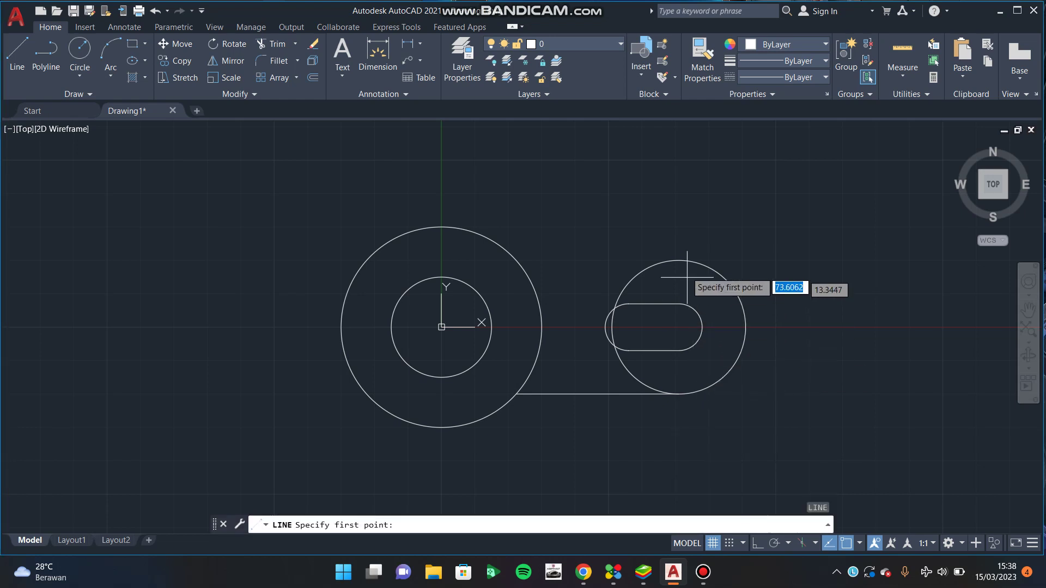
left_click(679, 260)
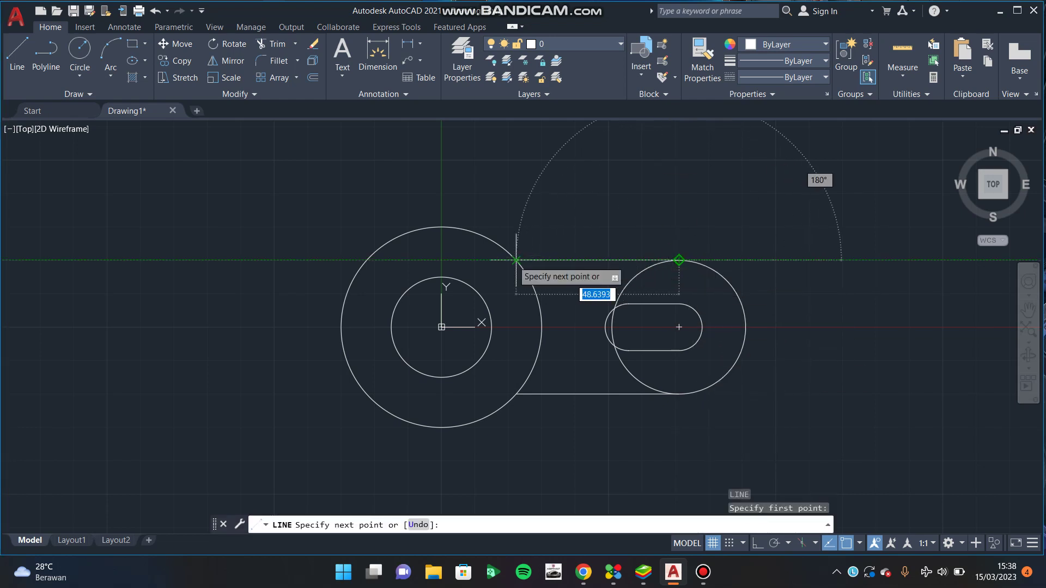
left_click(516, 261)
key("Escape")
type("TR")
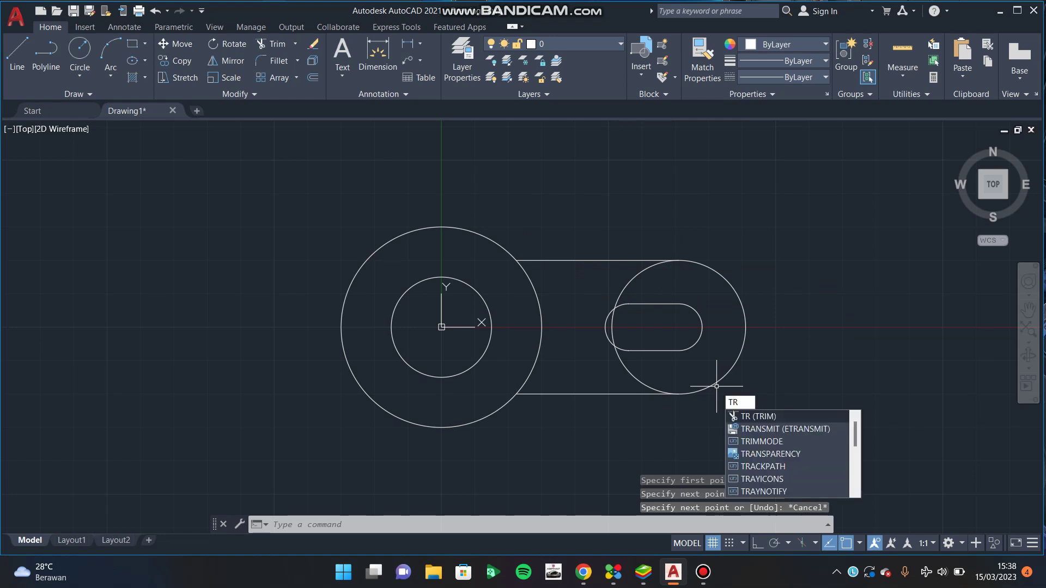
Step: Trim the lower-left and upper-left arcs of the radius-20 circle
key("Return")
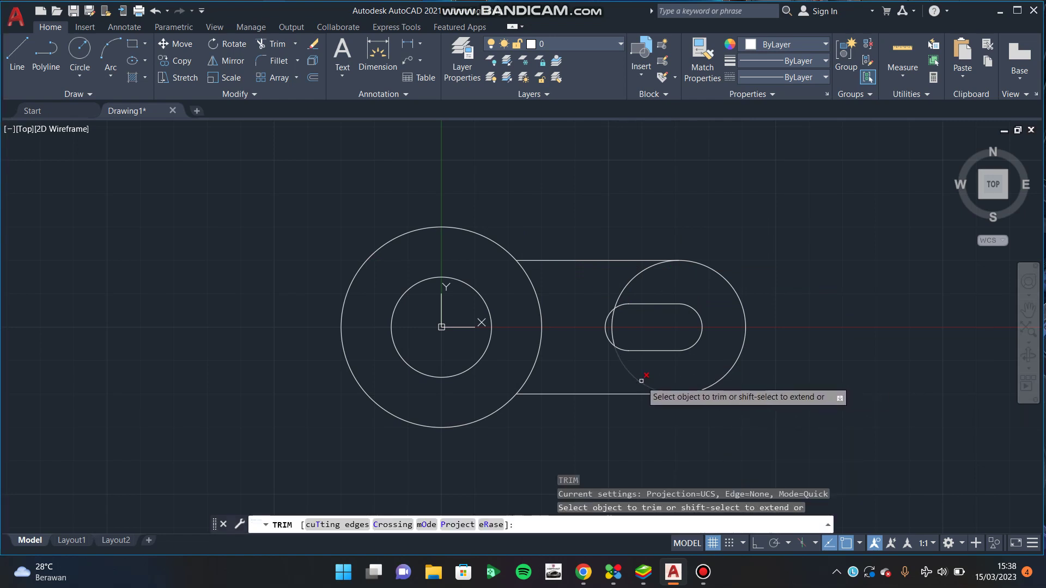
left_click(641, 381)
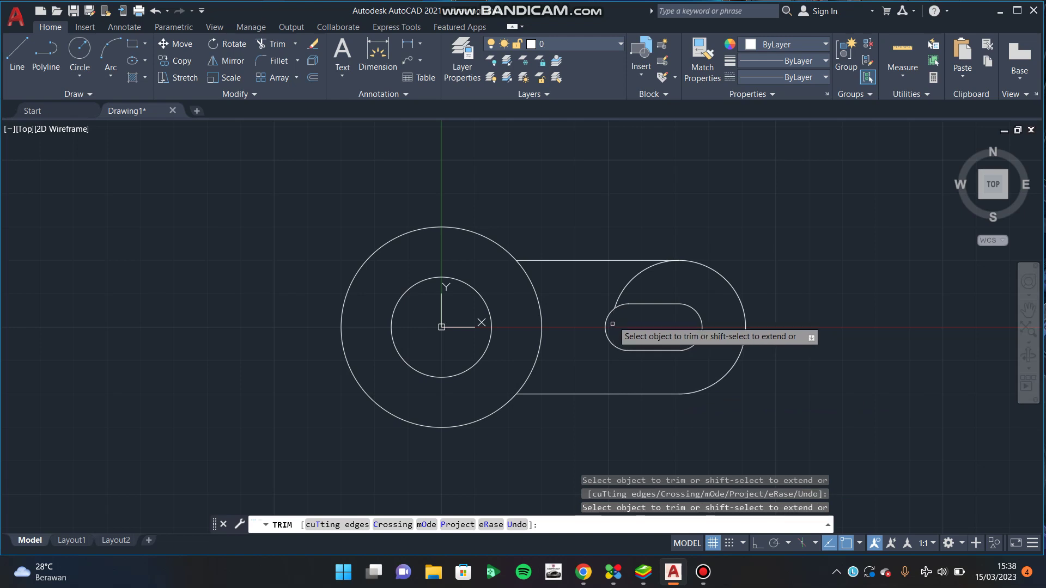
left_click(626, 286)
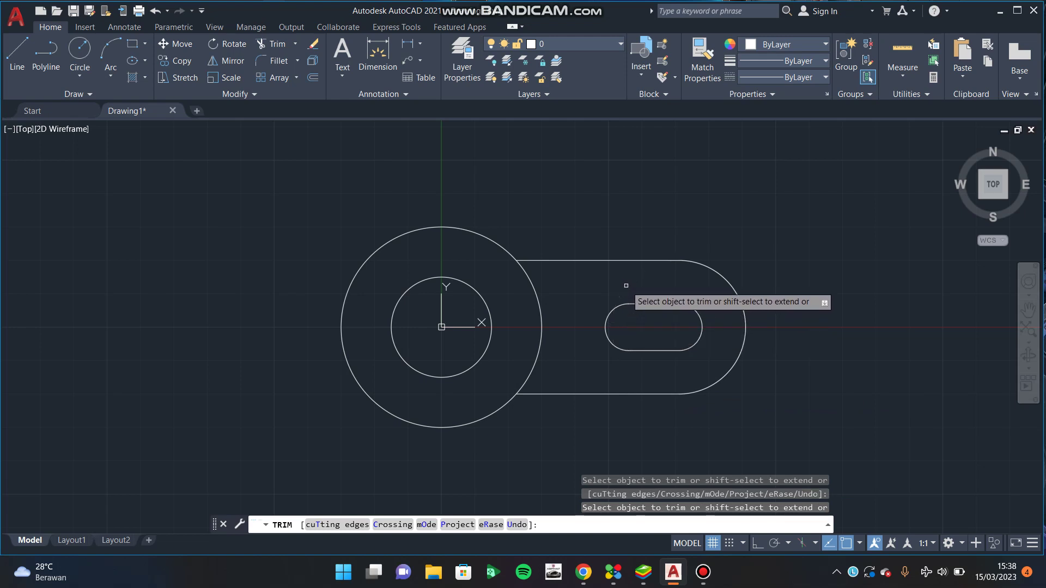
key("Escape")
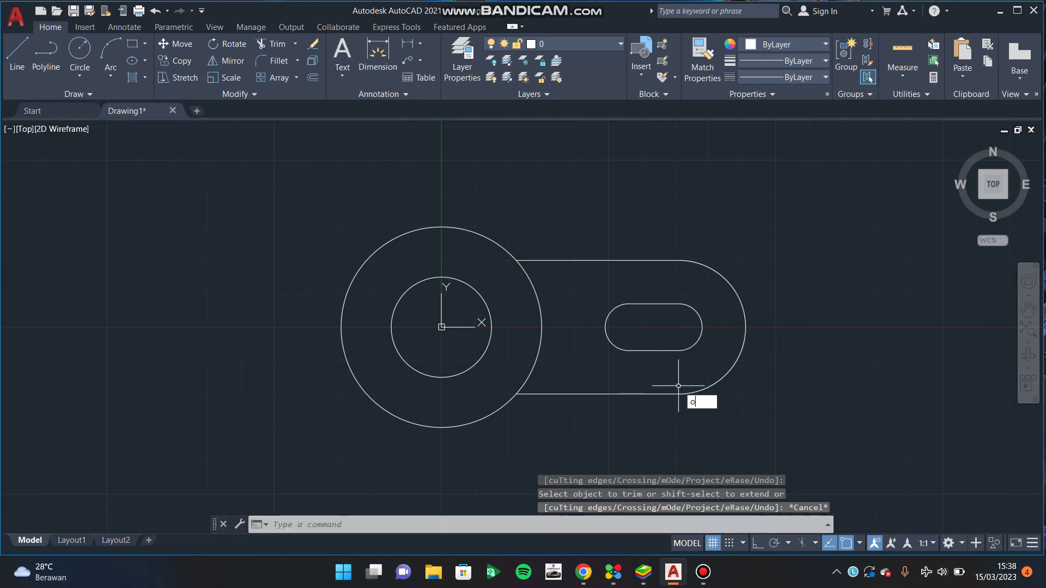
Step: Offset the slot's bottom line, right arc, top line and left arc outward by 7.5
type("f")
key("Return")
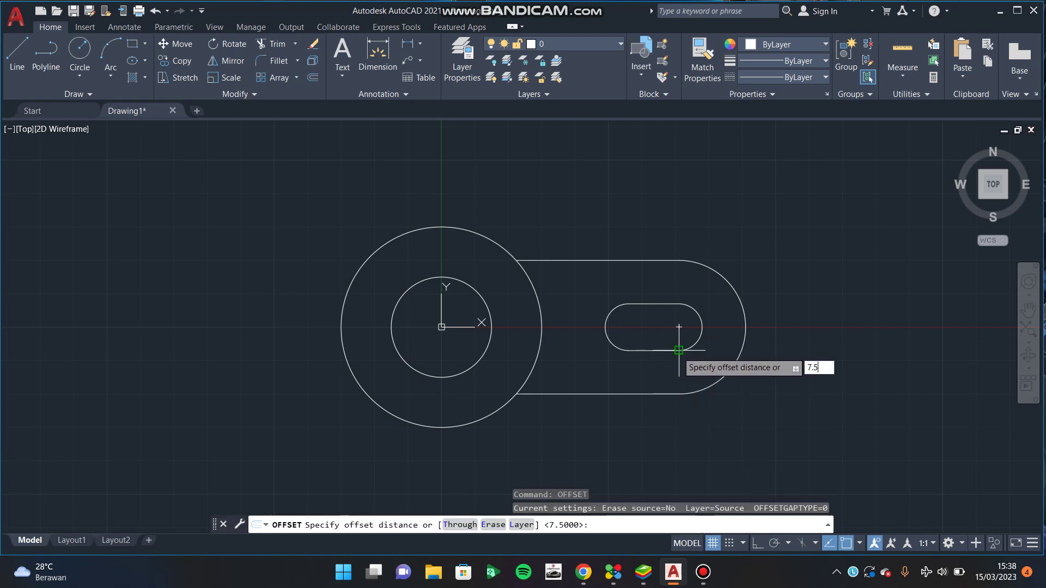
key("Return")
left_click(675, 351)
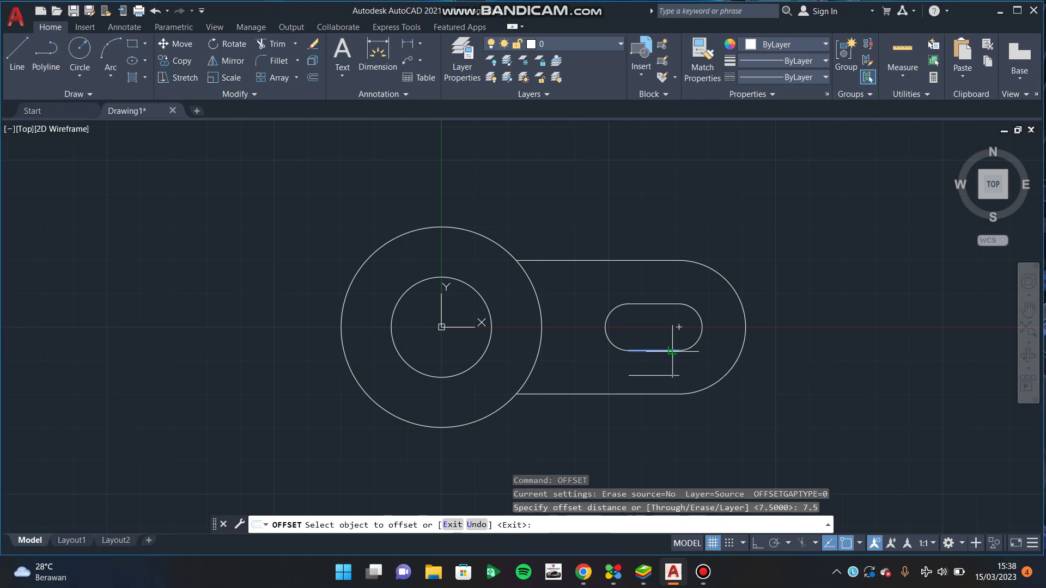
left_click(672, 370)
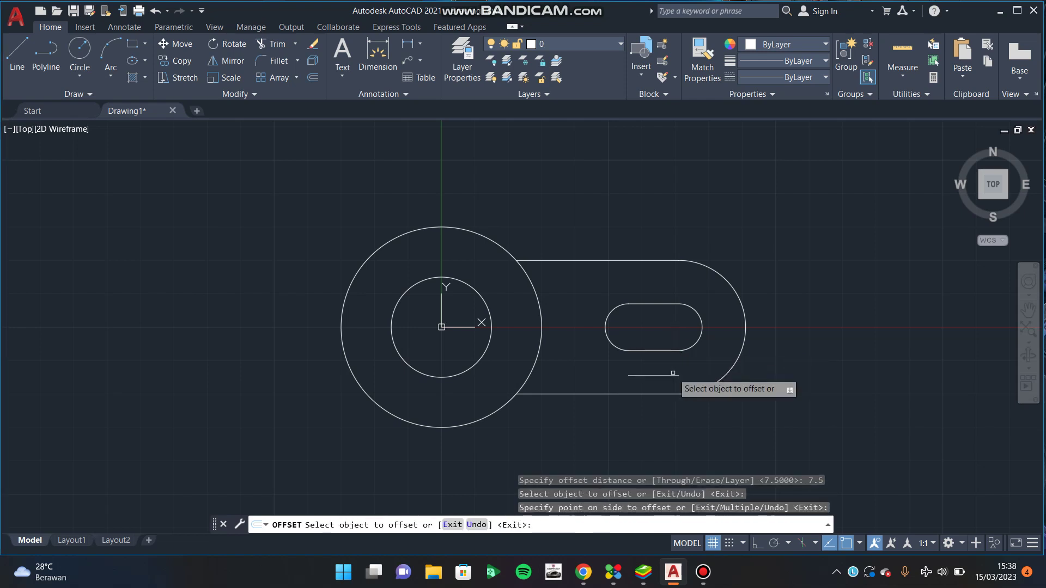
left_click(701, 326)
left_click(708, 311)
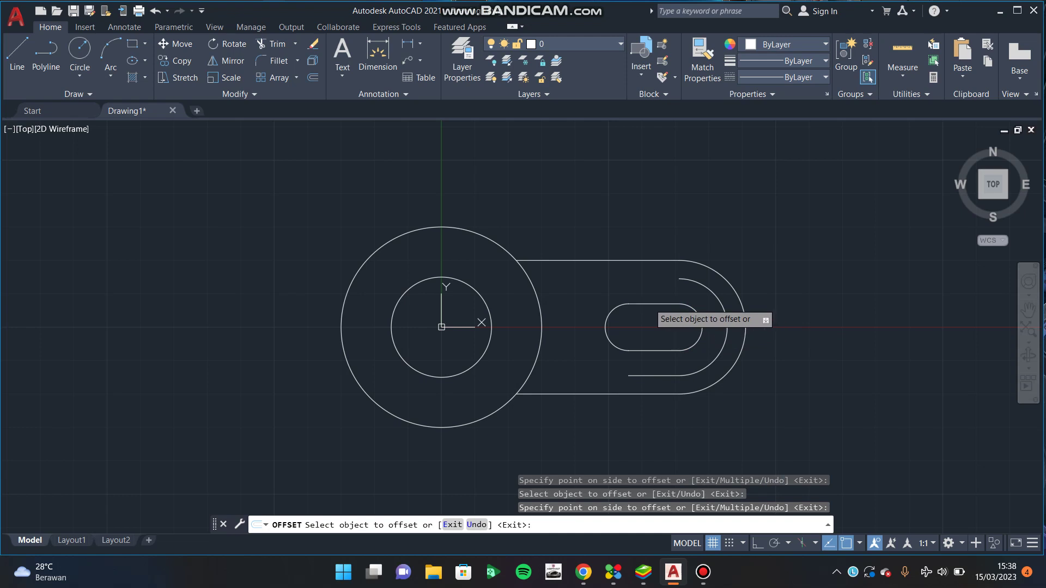
left_click(653, 304)
left_click(637, 275)
left_click(606, 319)
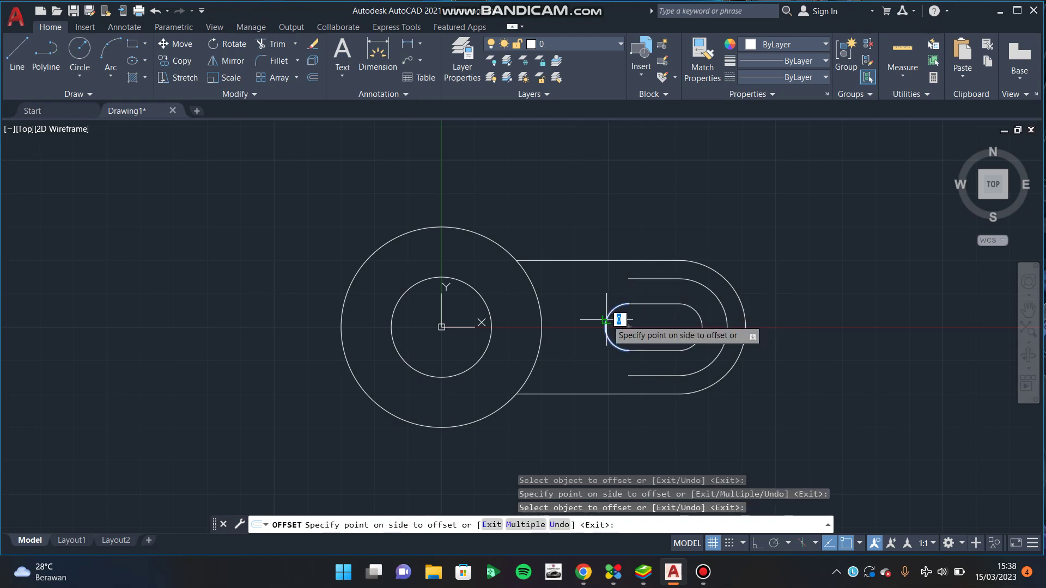
left_click(591, 322)
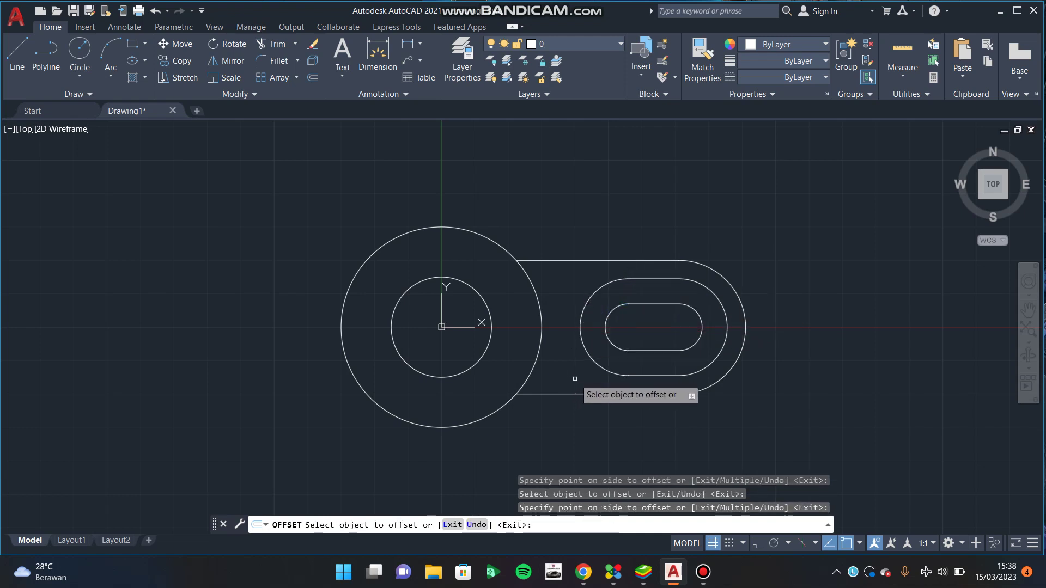
key("Escape")
Step: Offset the large circle and each piece of the outer slot outline outward by 2.5
type("Of")
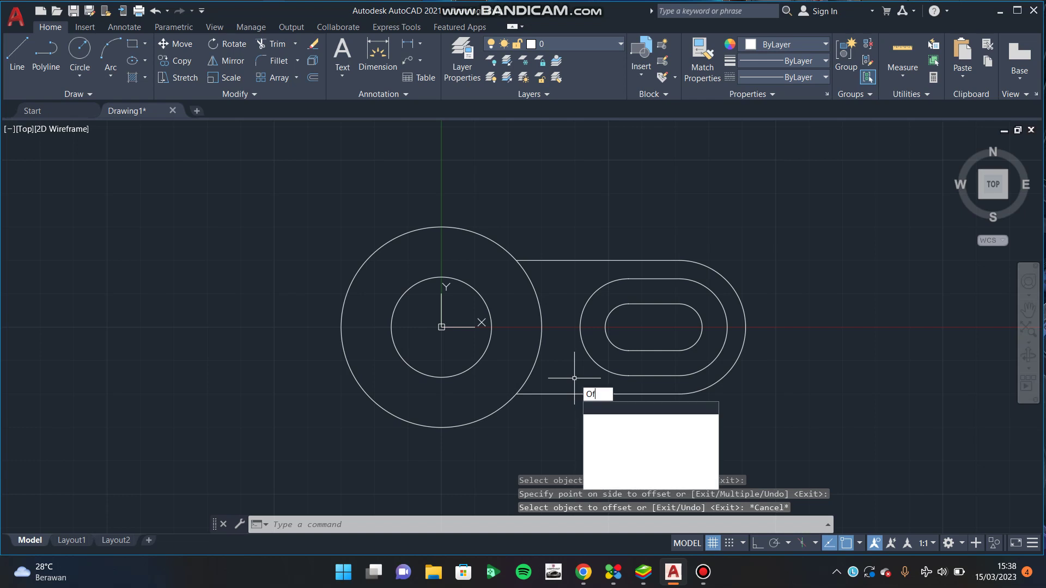
key("Return")
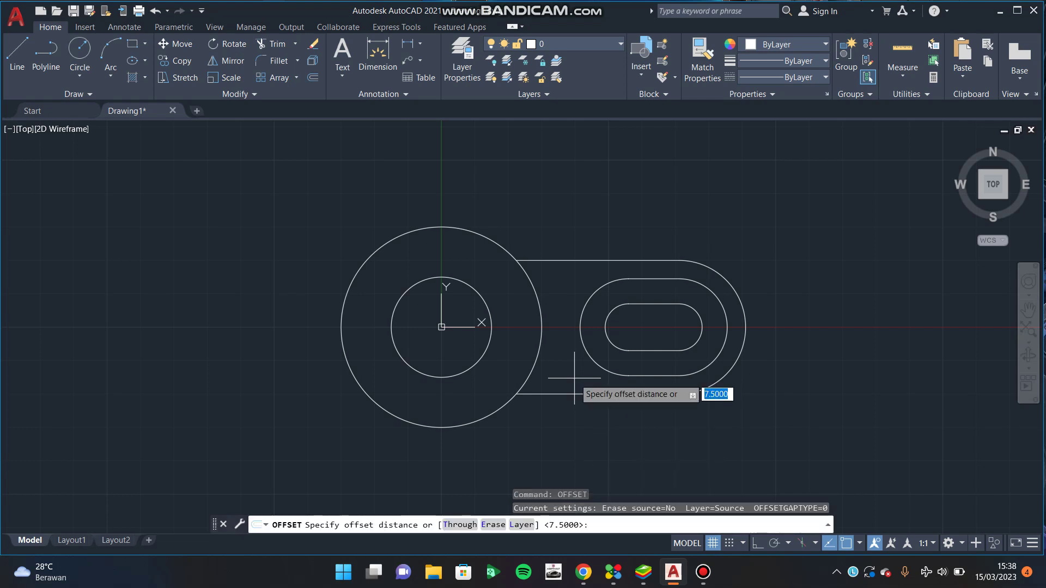
type("2.5")
key("Return")
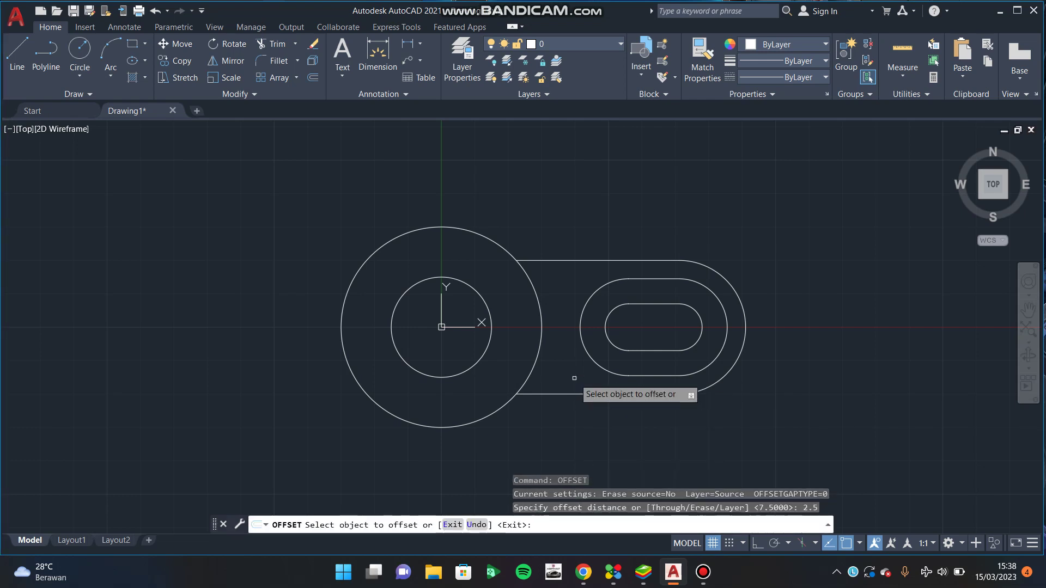
left_click(540, 354)
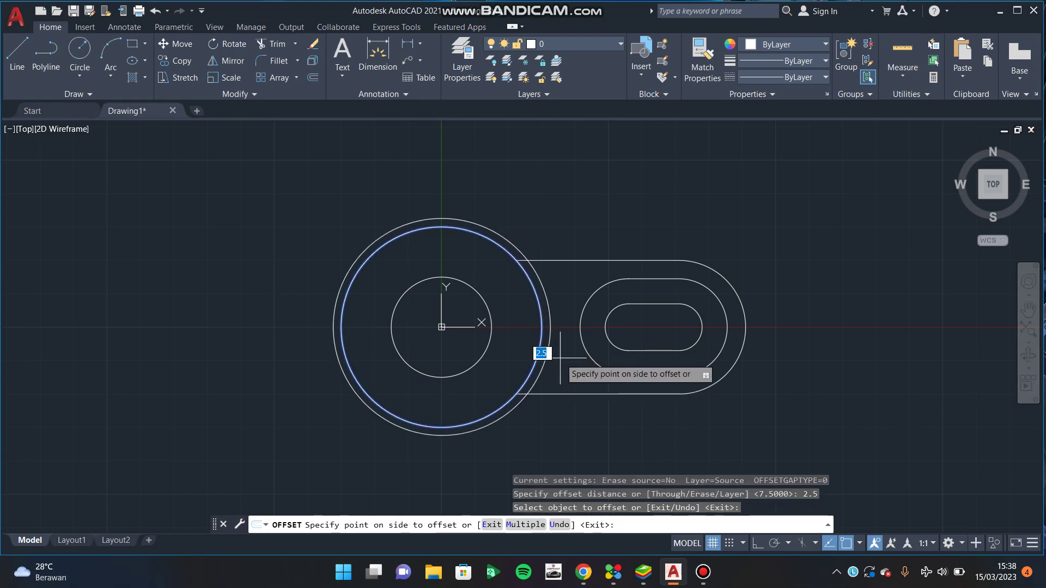
left_click(592, 359)
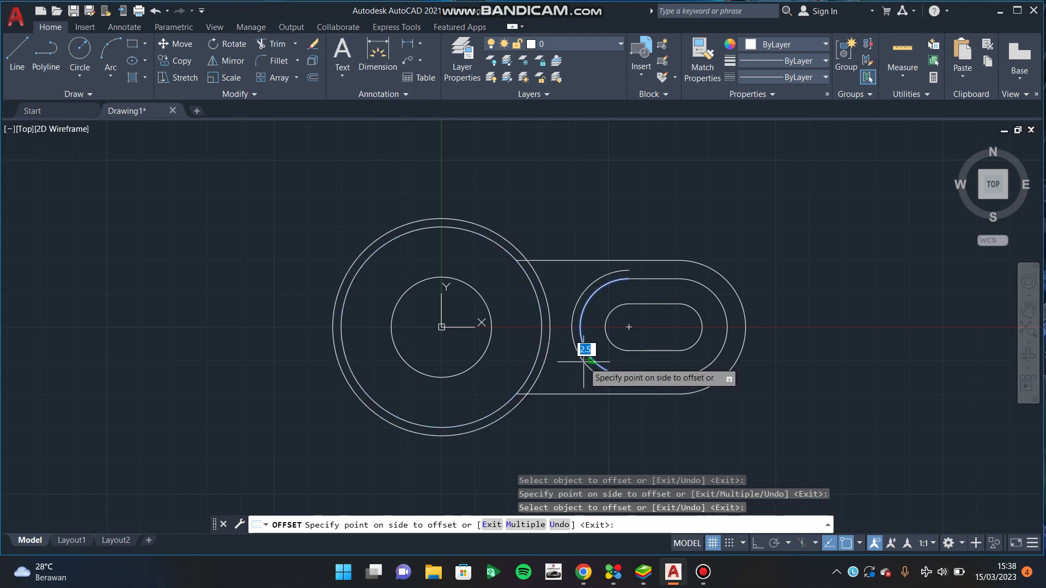
left_click(584, 353)
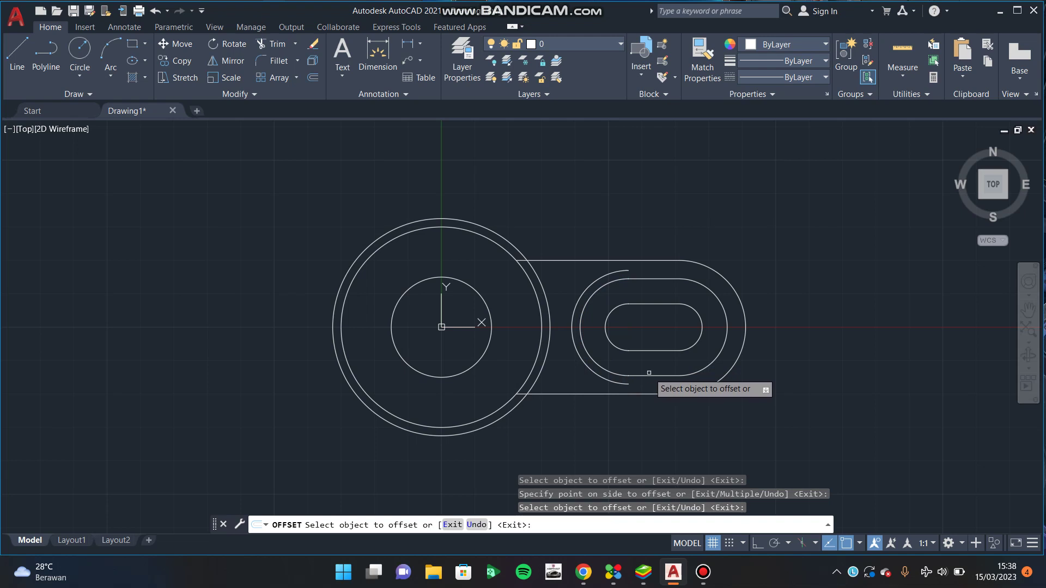
left_click(648, 376)
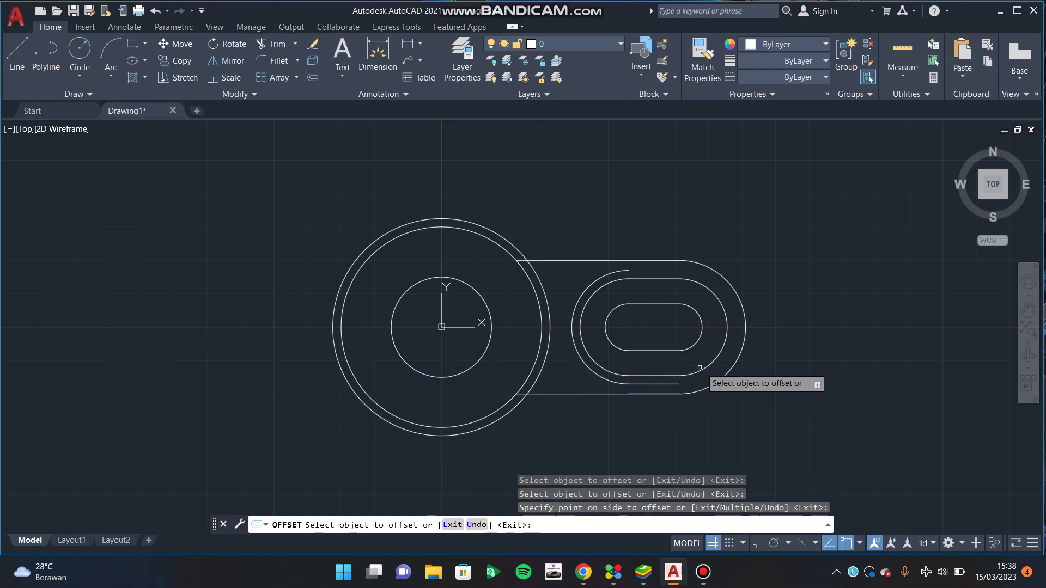
left_click(718, 369)
left_click(708, 359)
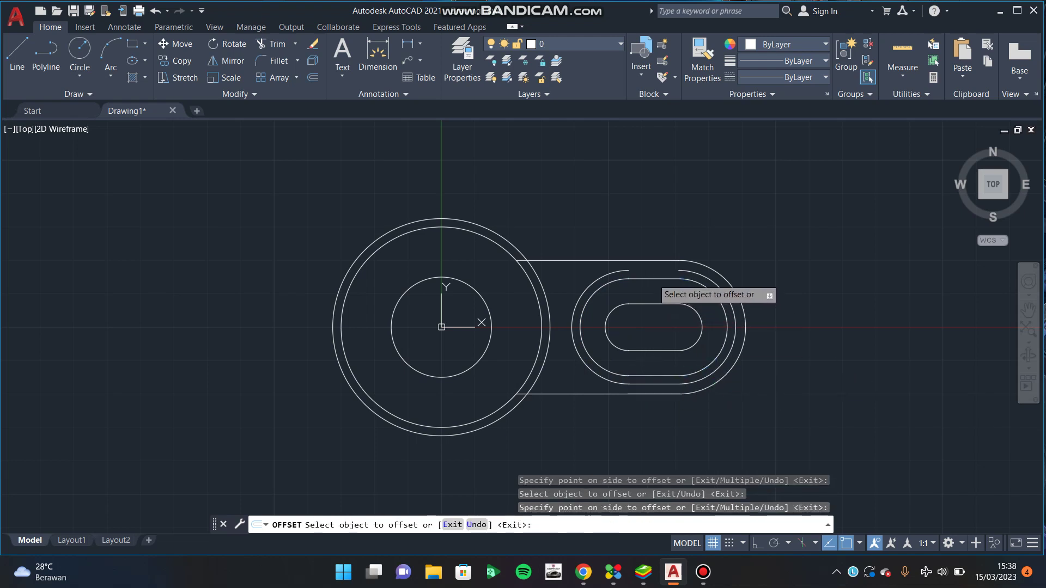
left_click(655, 279)
left_click(648, 253)
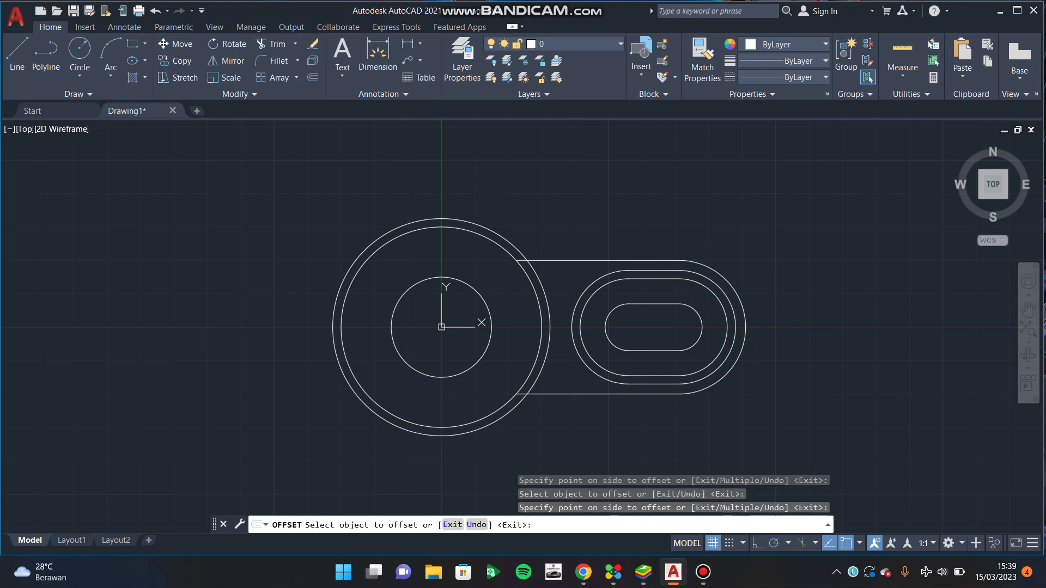
key("Escape")
Step: Trim the new outer circle back to a short arc at the link
type("tr")
key("space")
left_click(503, 237)
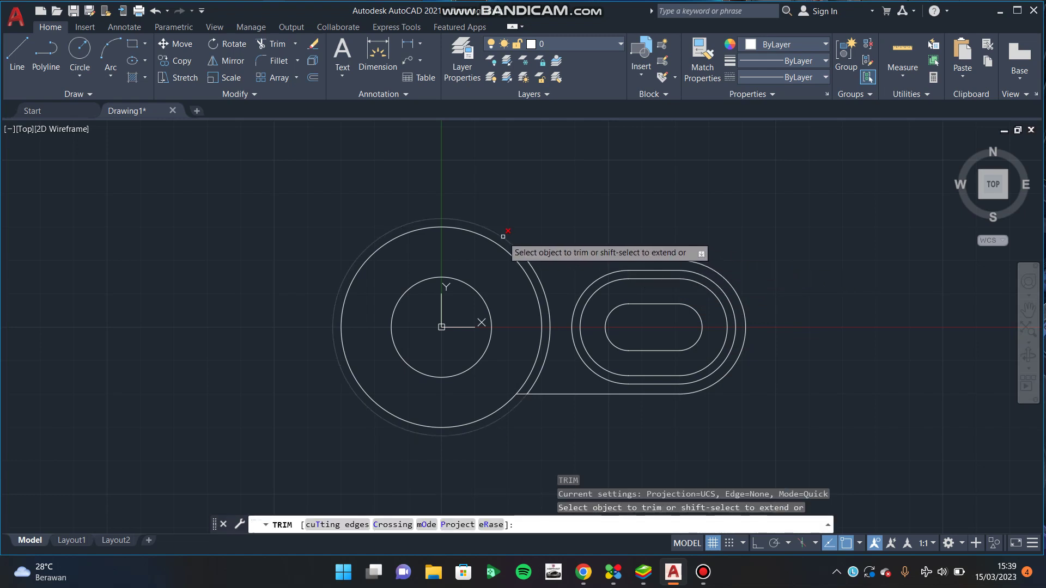
key("Escape")
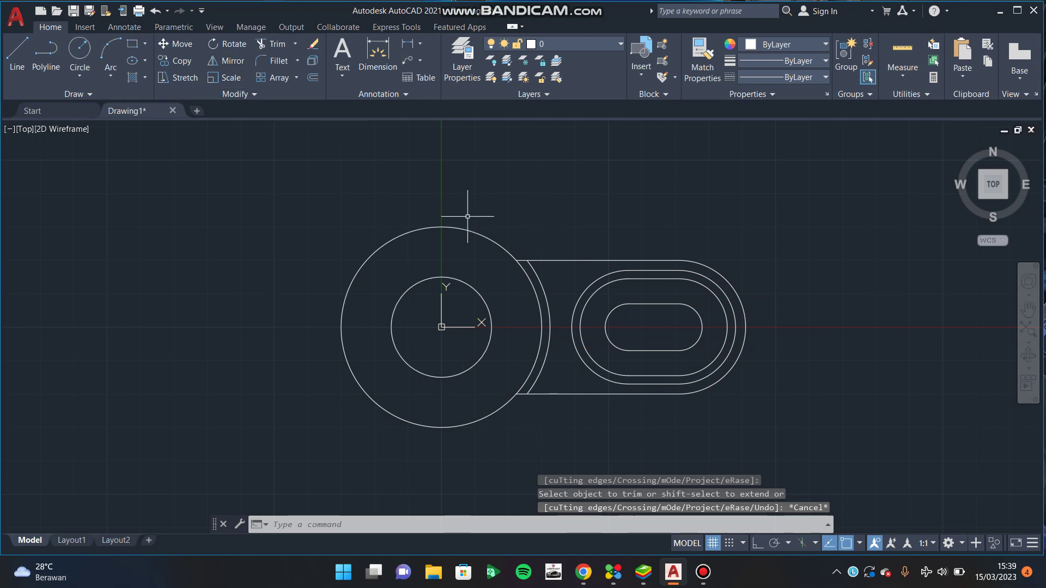
Step: Mirror the right arm about a vertical line through the hub centre, keeping the original, then zoom extents
type("MIr")
key("Return")
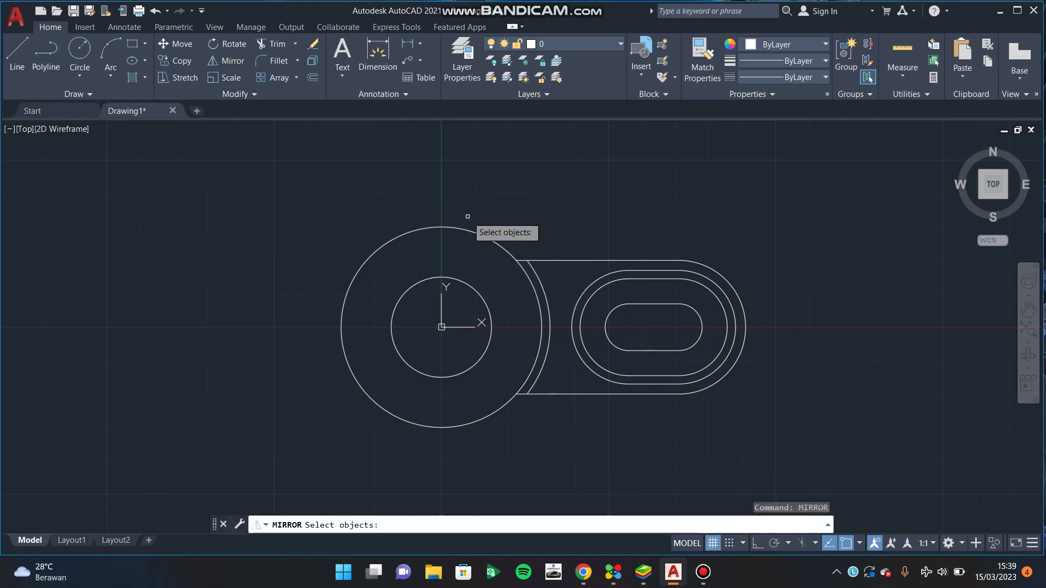
mouse_move(563, 244)
left_mouse_down()
mouse_move(802, 367)
mouse_move(758, 250)
left_mouse_up()
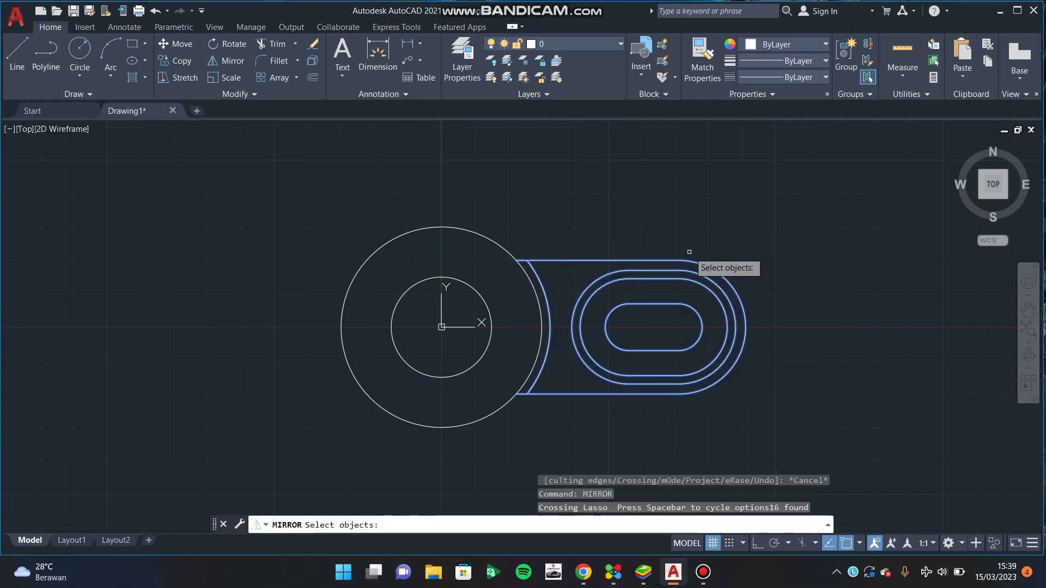
key("Return")
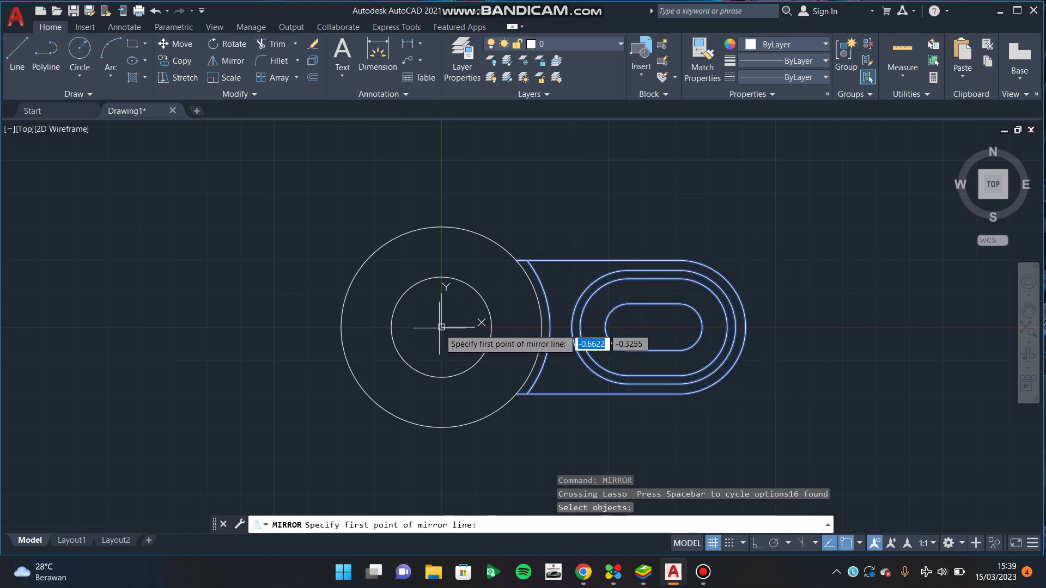
left_click(441, 327)
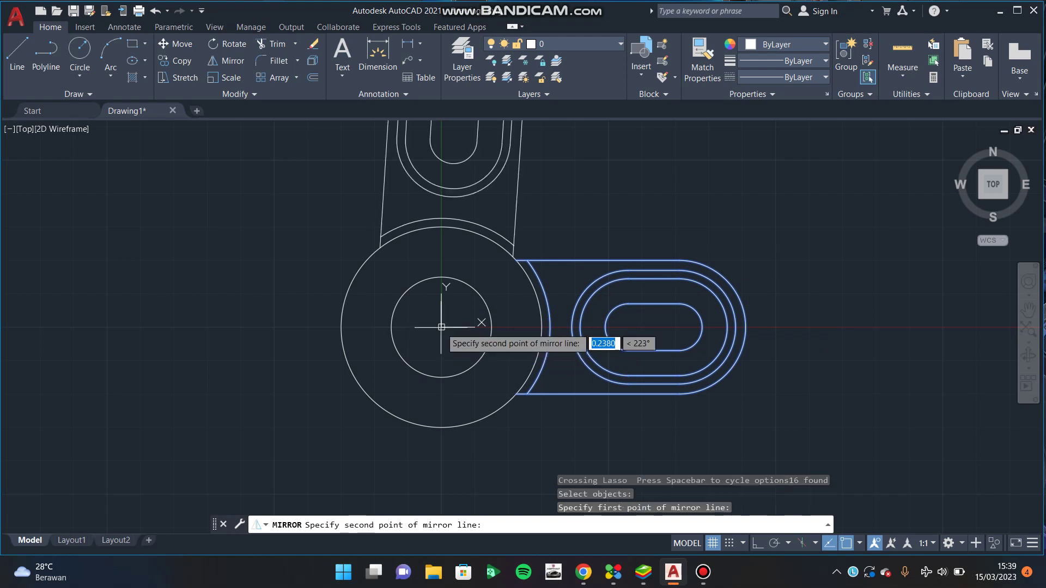
left_click(440, 229)
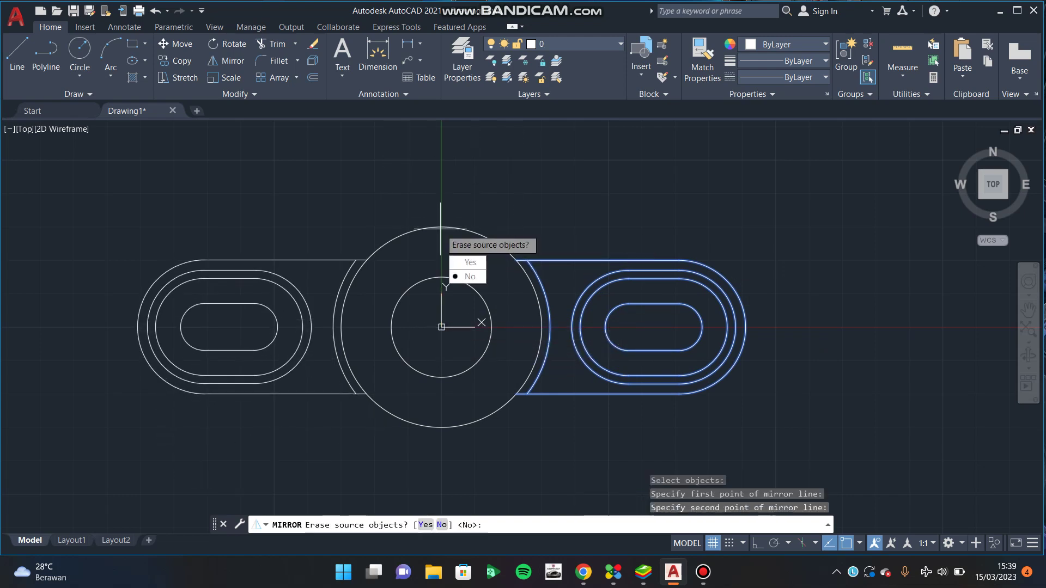
type("n")
key("Return")
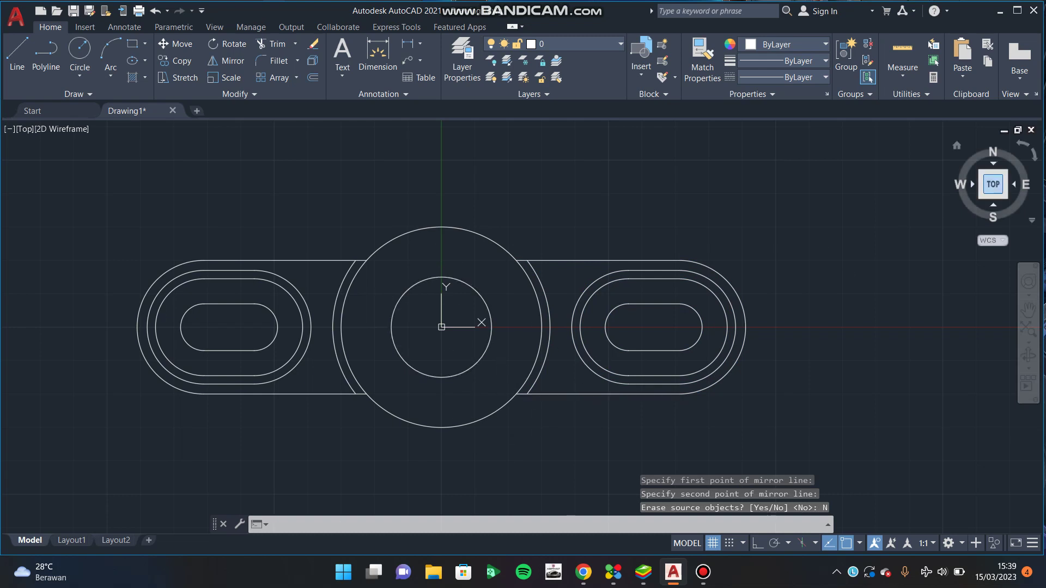
middle_click(625, 446)
middle_click(625, 447)
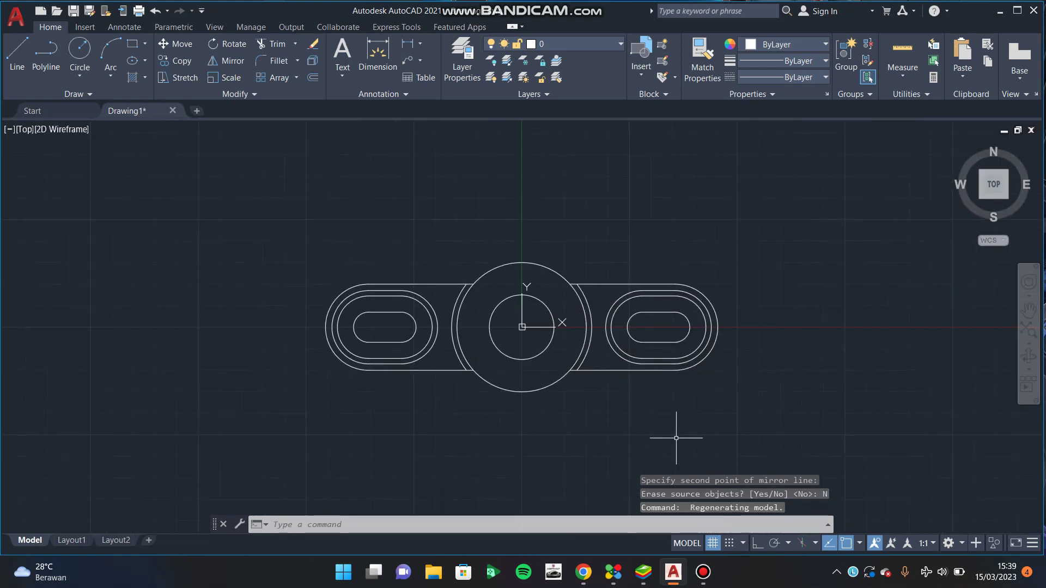
Step: Draw a 30-unit horizontal line below the top view with Ortho on
type("l")
key("Return")
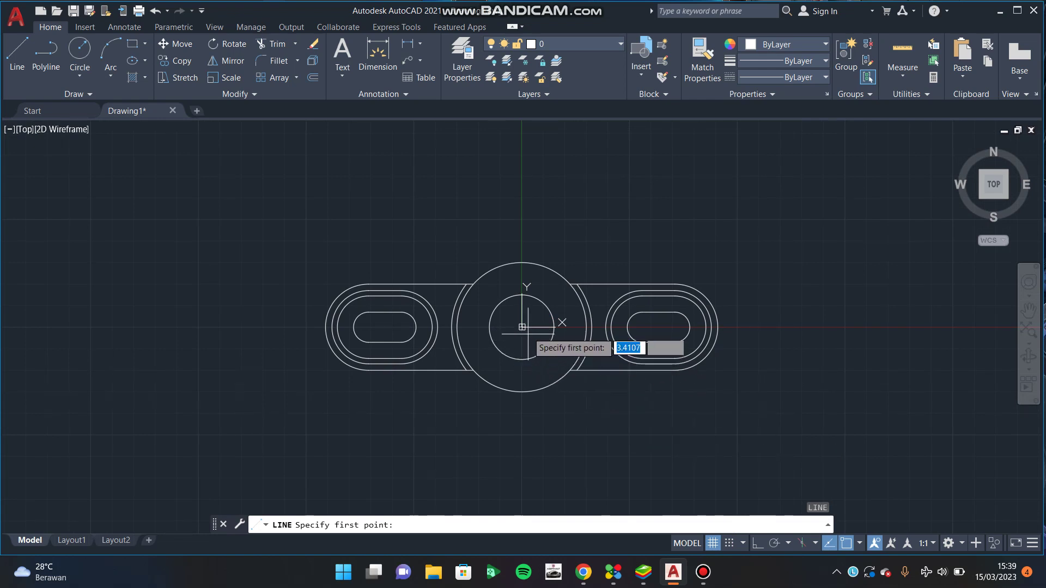
left_click(521, 455)
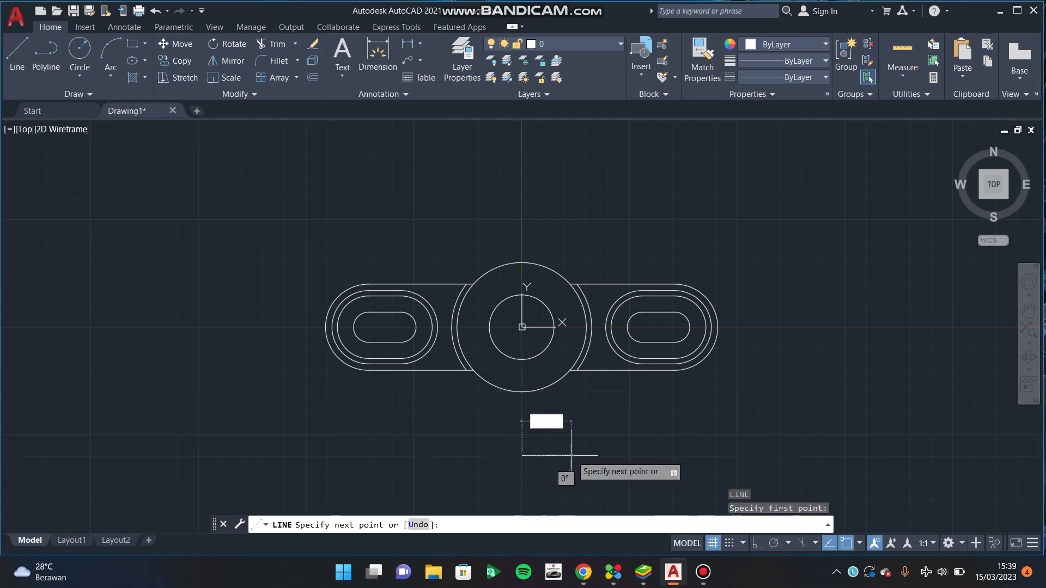
key("F8")
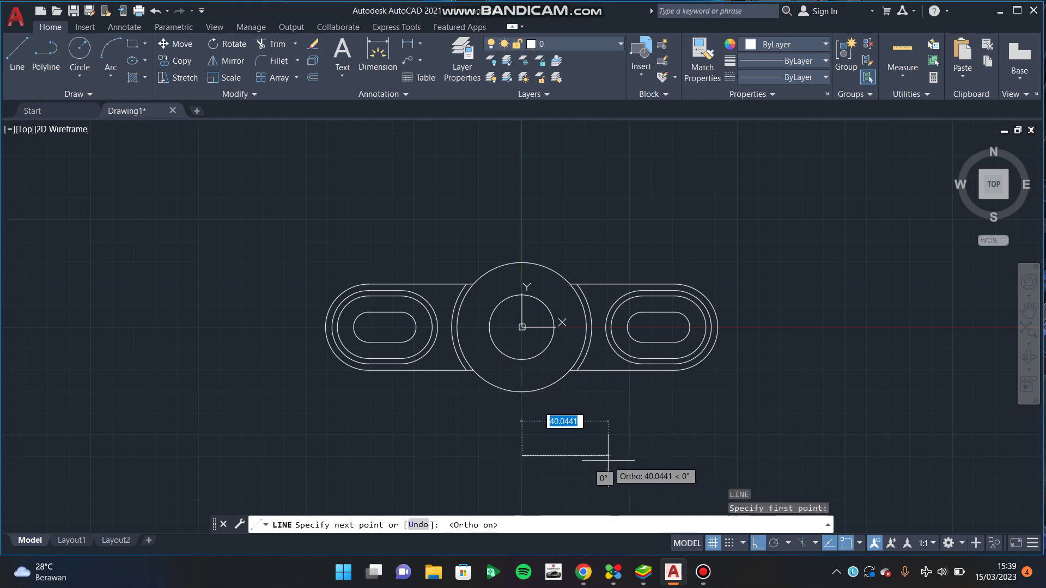
type("3")
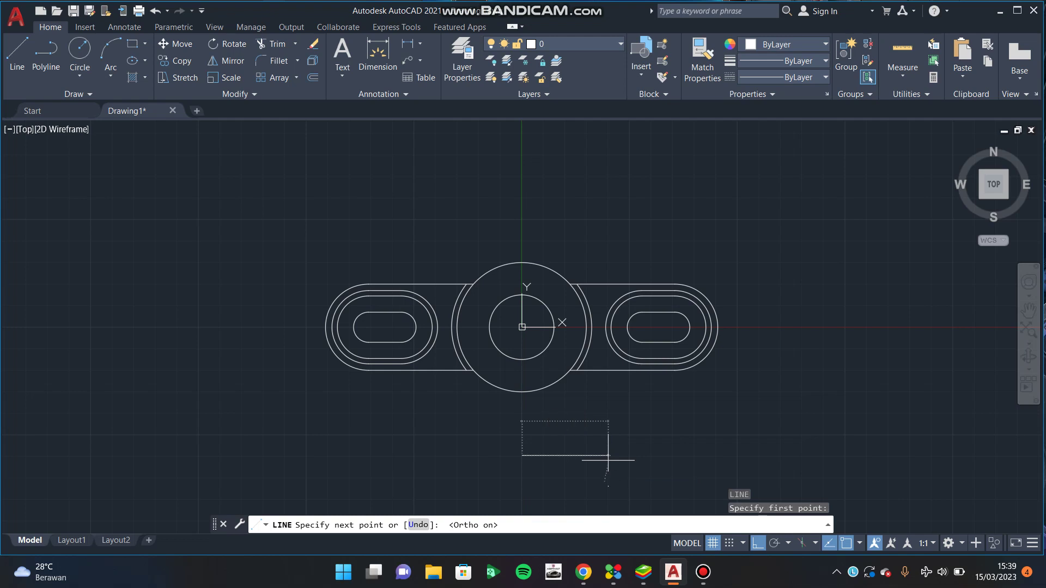
key("Return")
key("Escape")
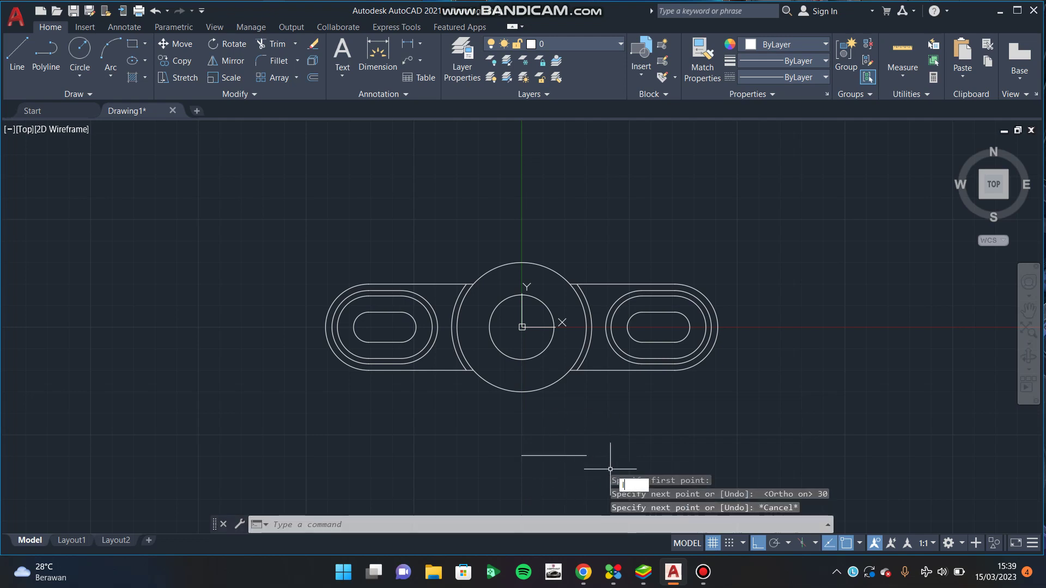
Step: Start the profile 40 units along, drawing its bottom edge and 15-unit vertical edge
key("Return")
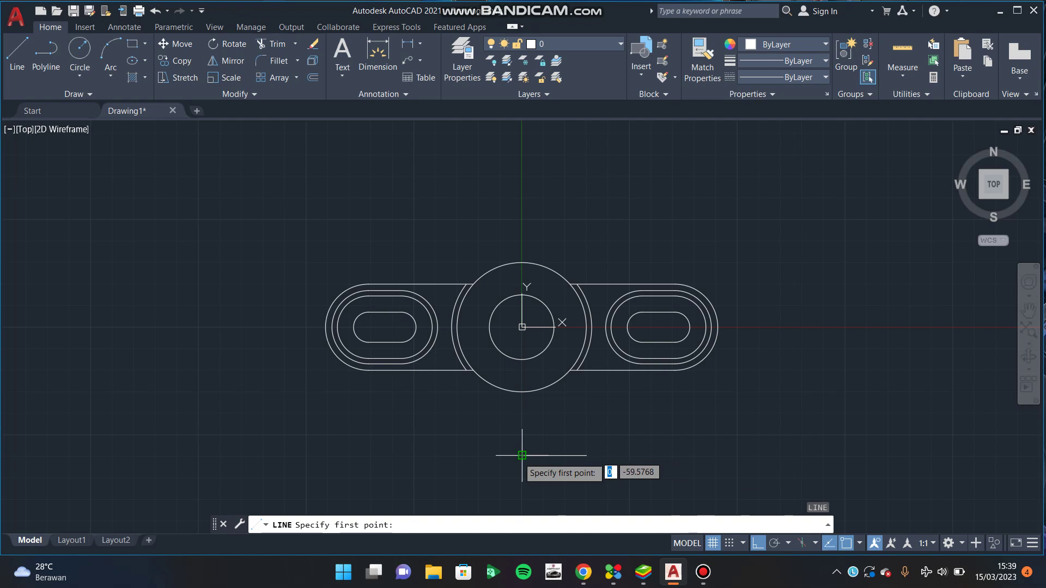
type("4")
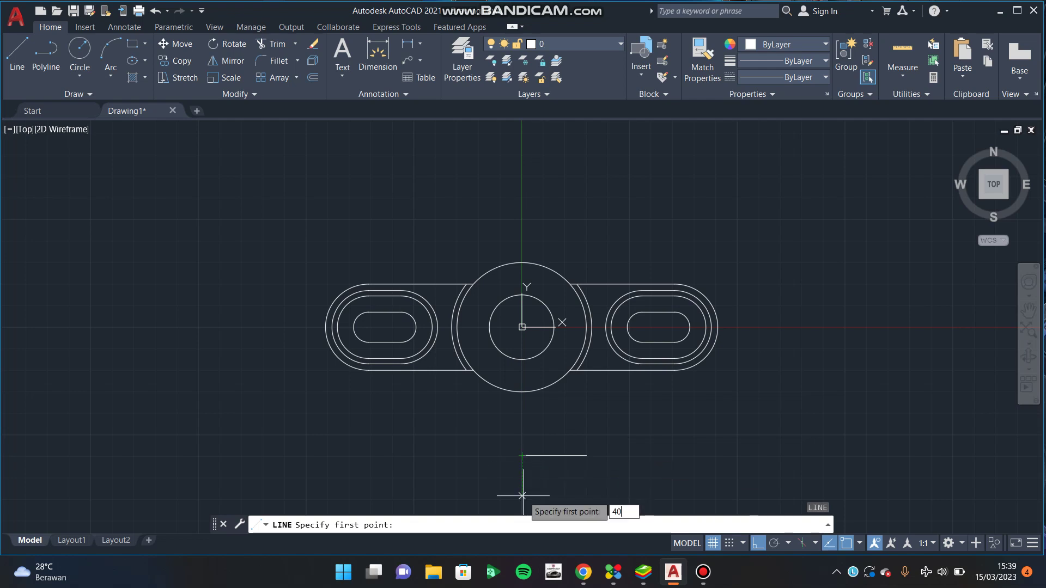
key("Return")
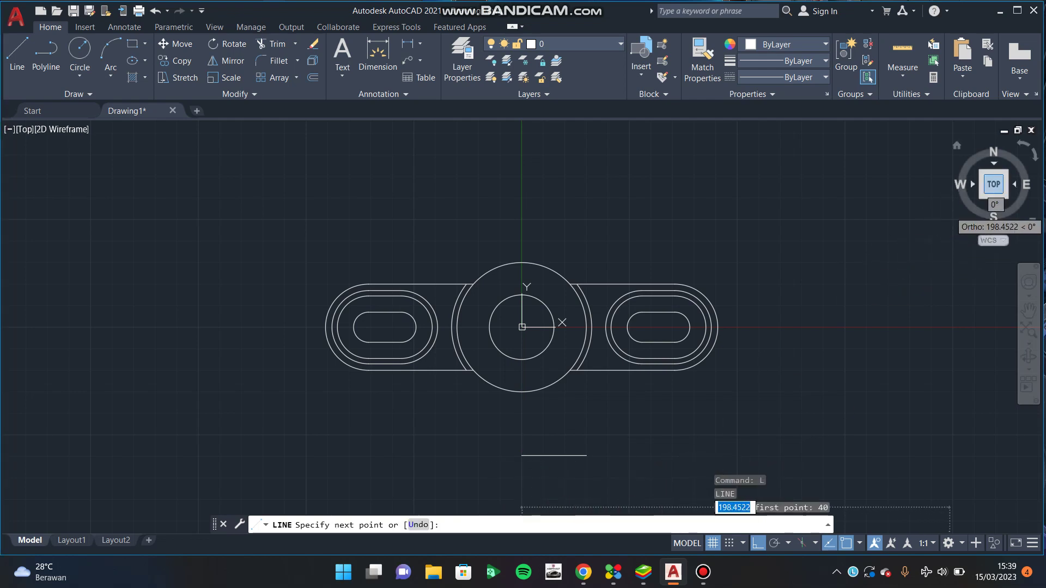
left_click(994, 210)
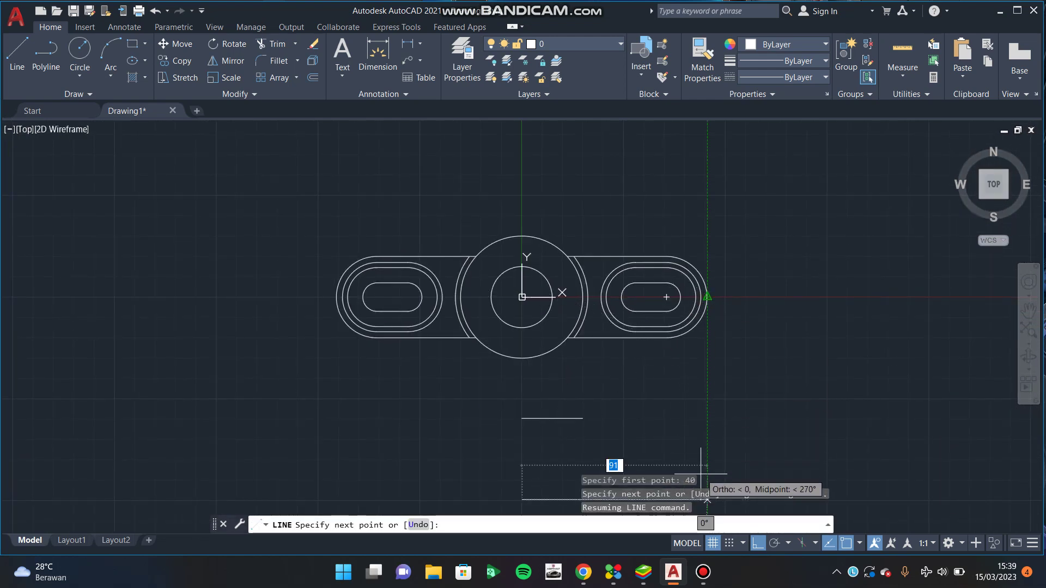
left_click(707, 498)
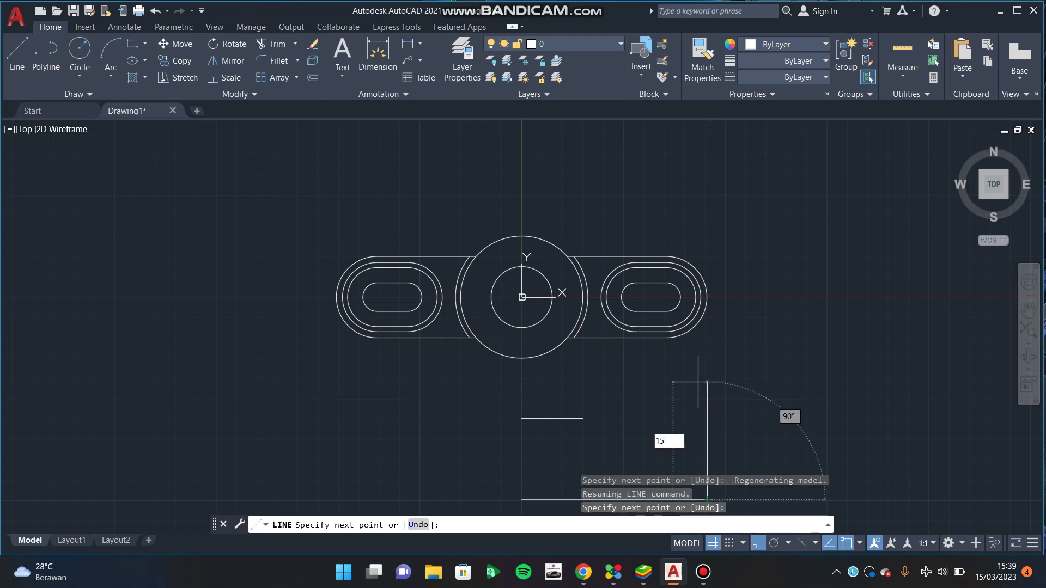
key("Return")
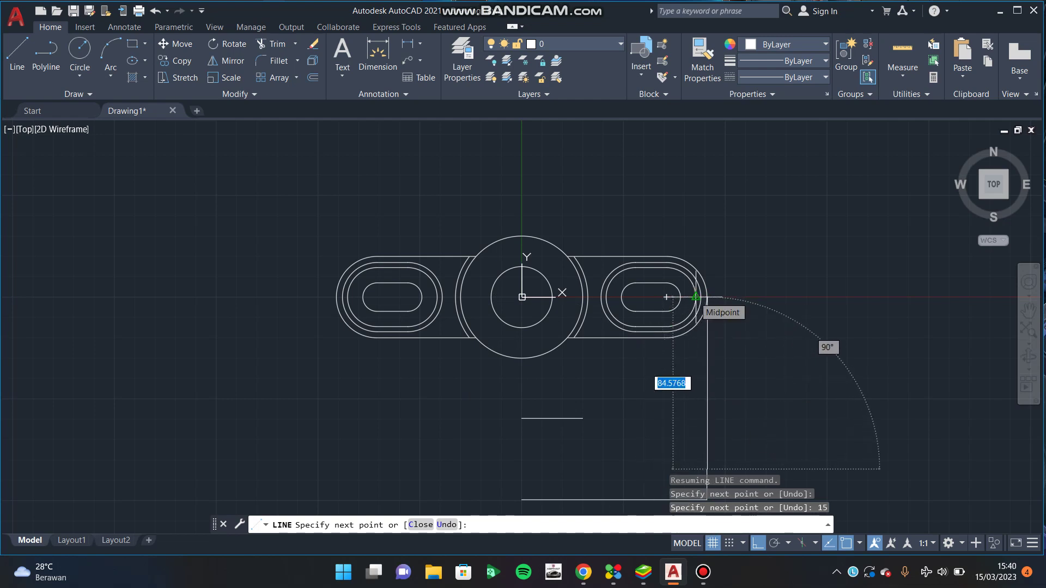
Step: Add the two 5-unit steps and the final edge up to the top line
left_click(694, 458)
type("5")
key("Return")
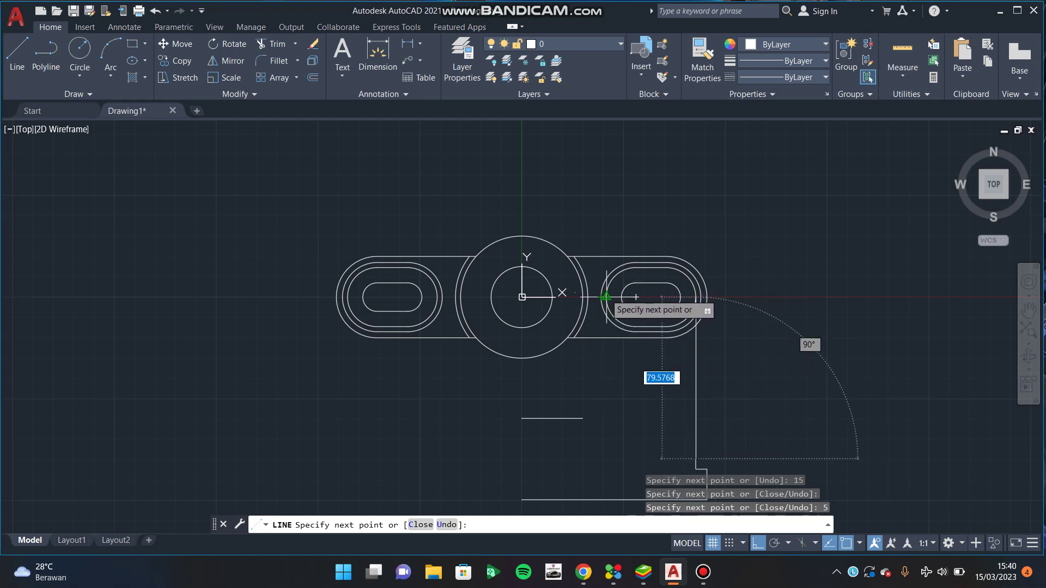
left_click(606, 459)
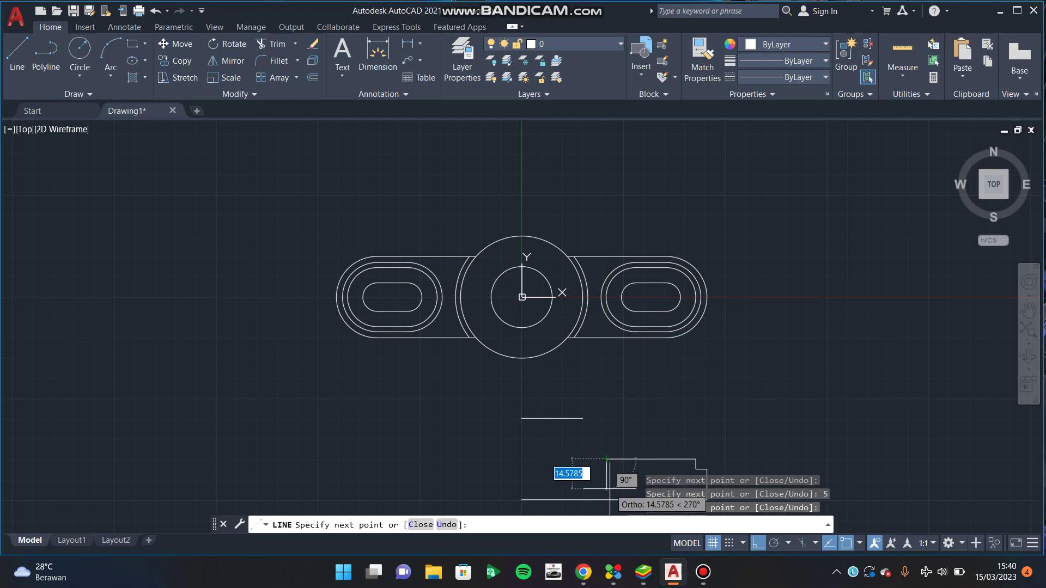
type("5")
key("Return")
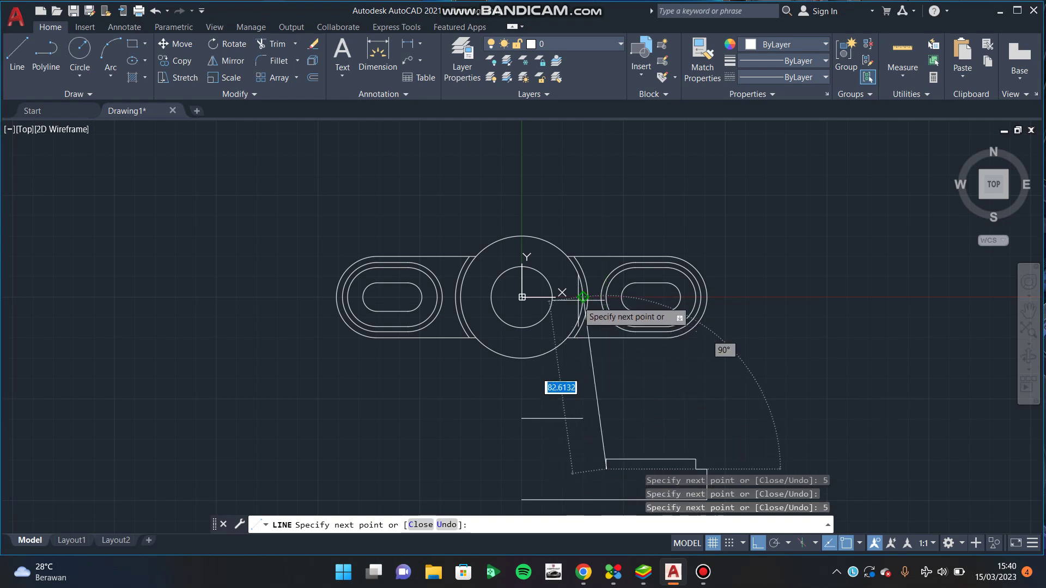
left_click(582, 468)
left_click(581, 419)
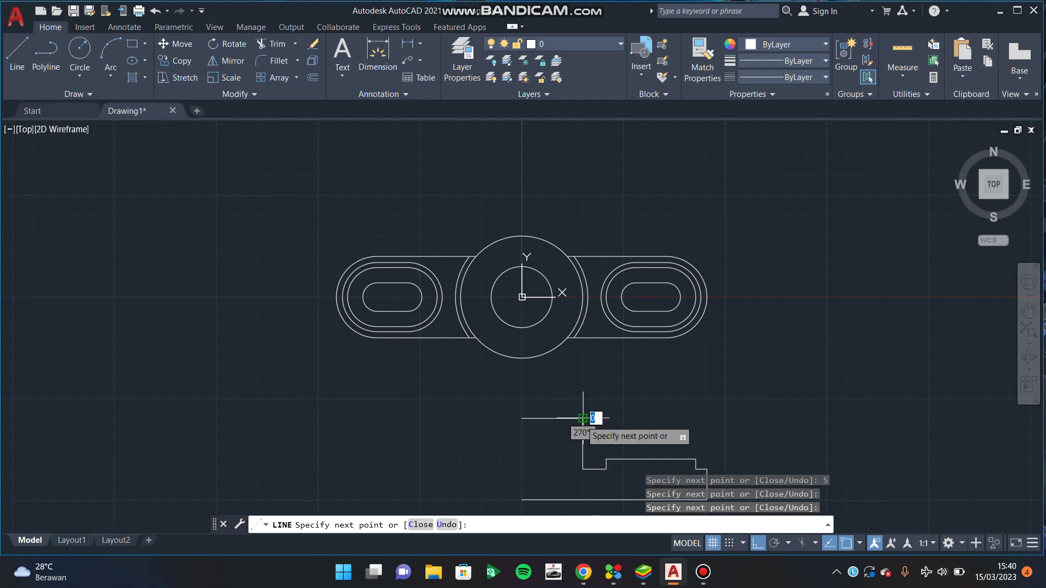
key("Escape")
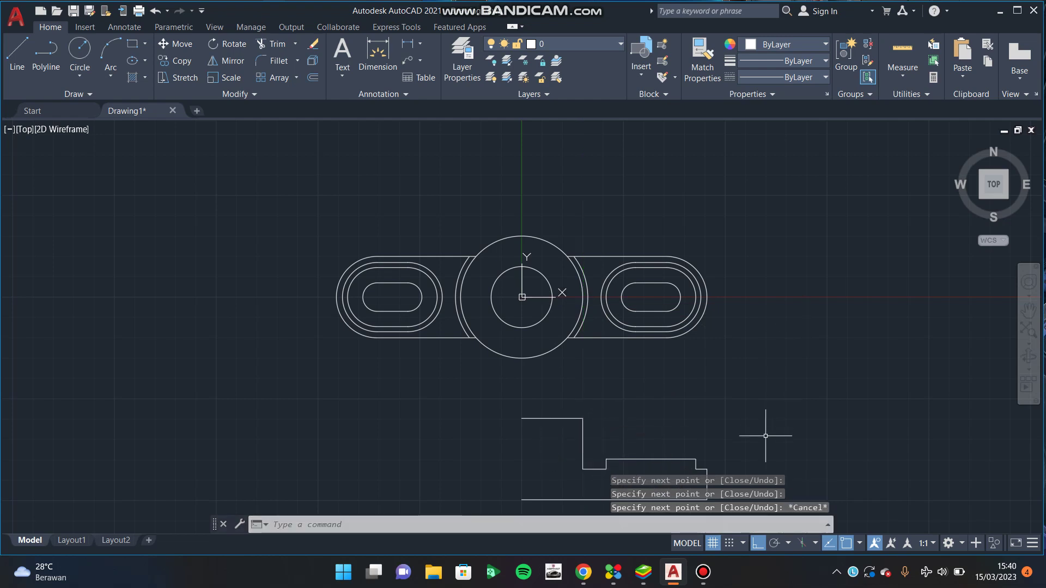
Step: Fillet the left and right step corners of the profile at radius 2.5 in Multiple mode
type("F")
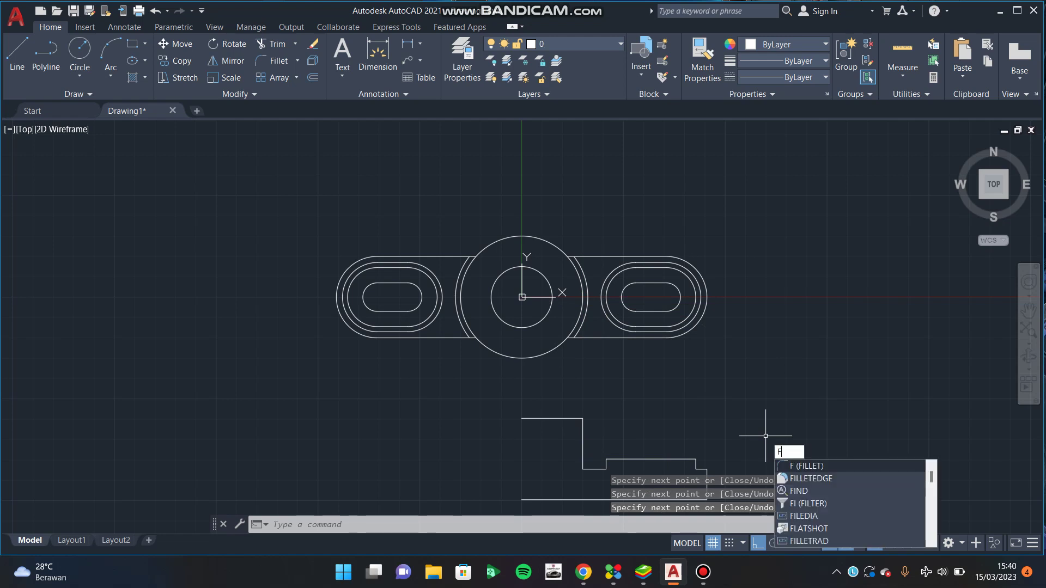
key("Return")
key("Return")
type("2.5")
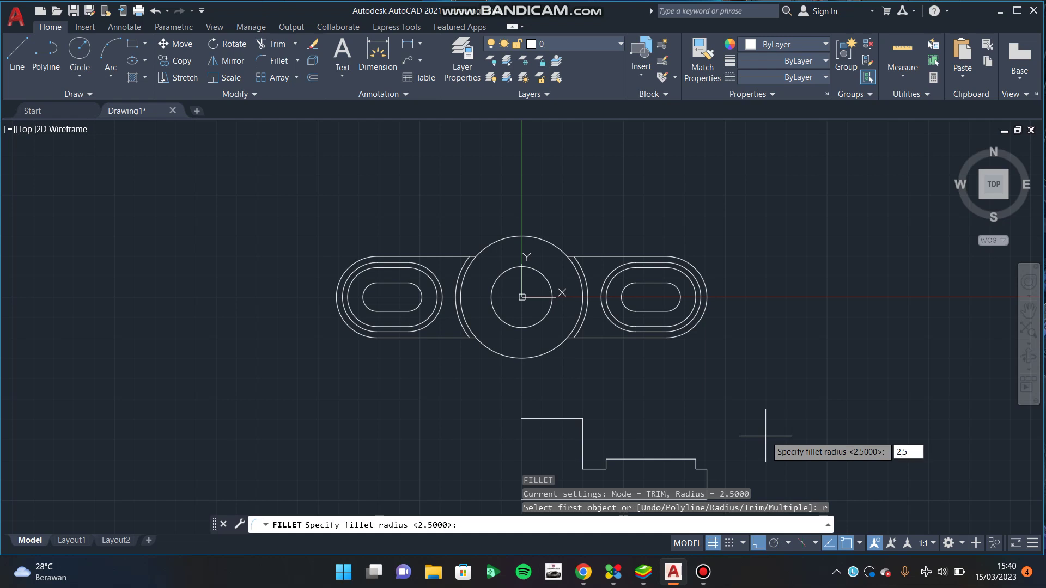
key("Return")
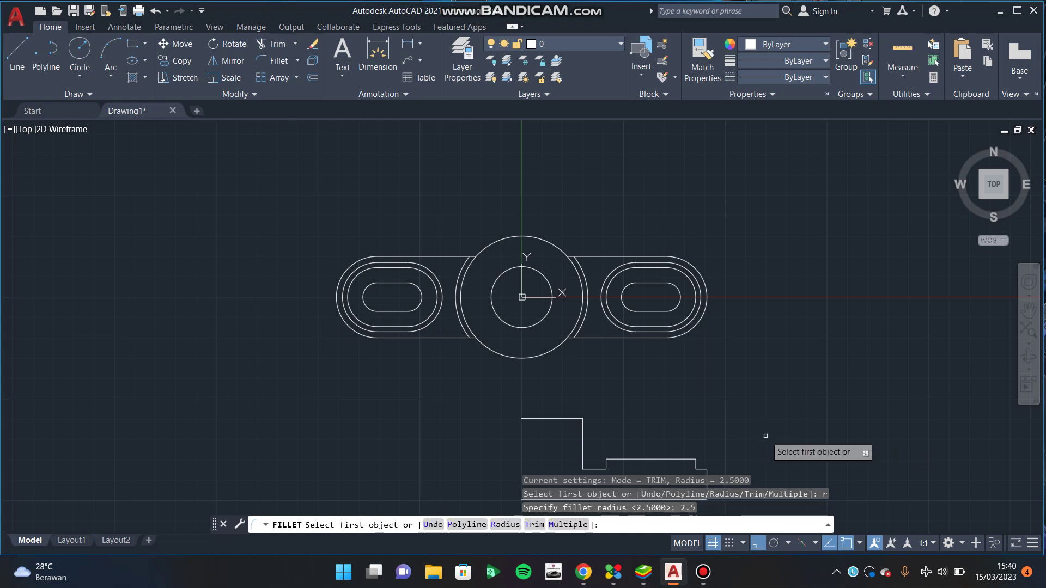
type("m")
key("Return")
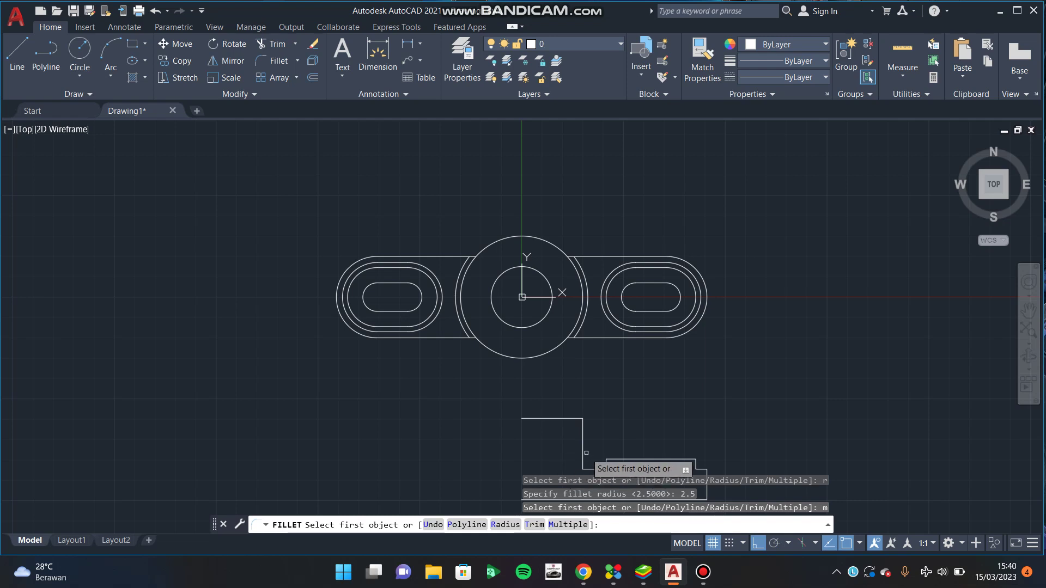
left_click(583, 453)
left_click(602, 466)
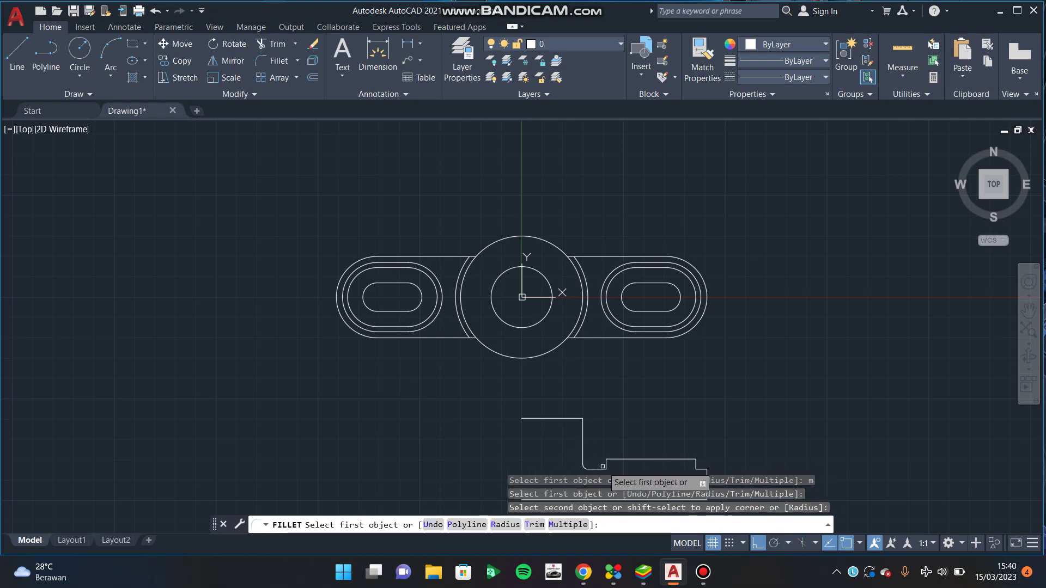
left_click(606, 464)
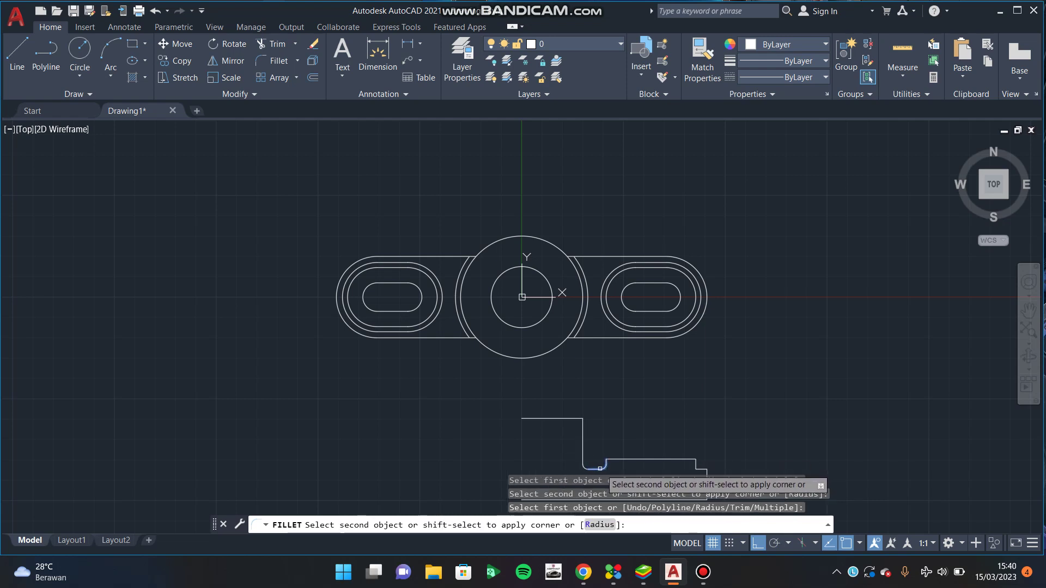
left_click(602, 468)
left_click(685, 461)
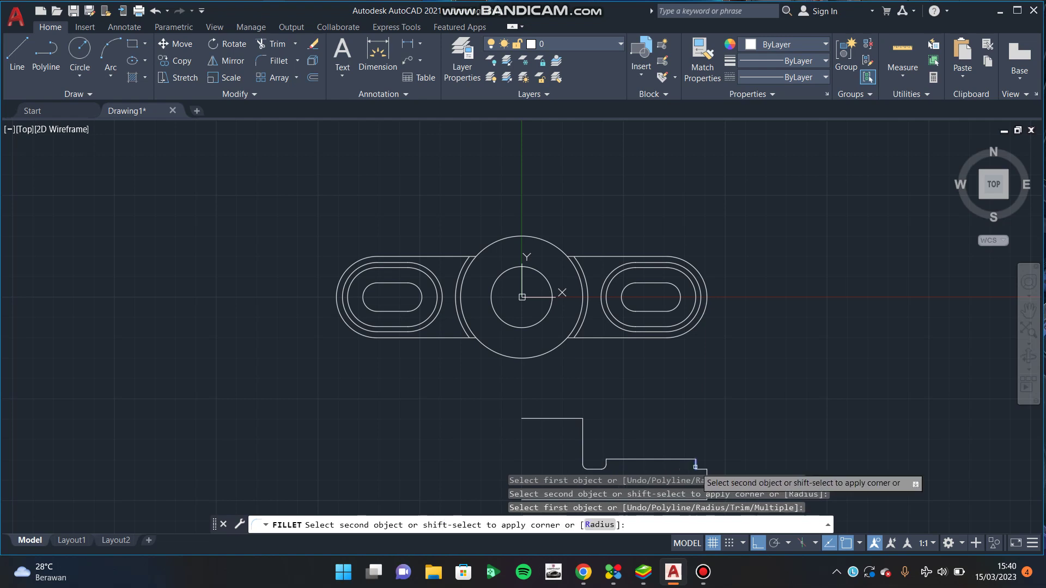
left_click(701, 467)
key("Escape")
type("L")
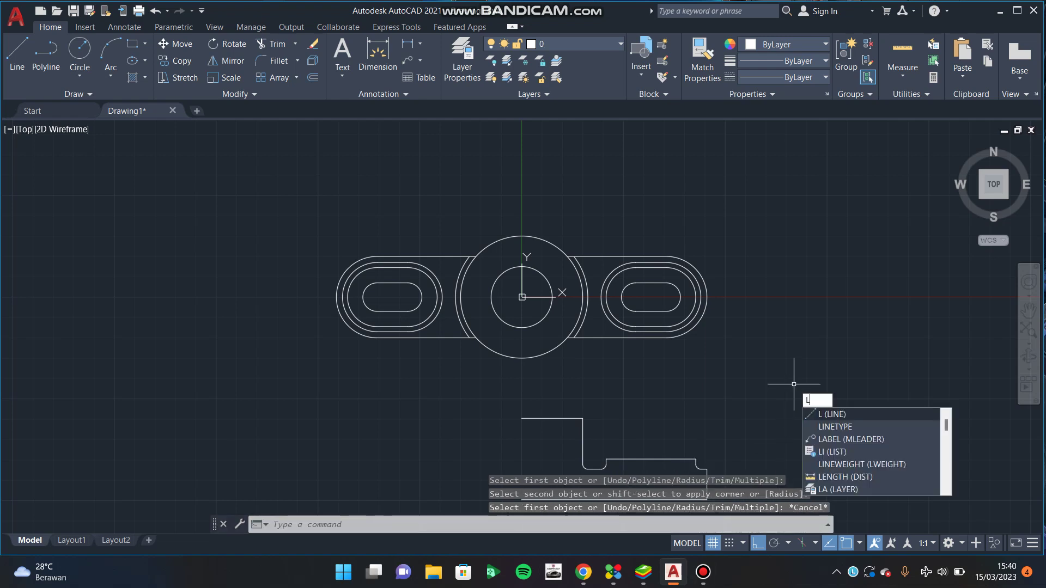
Step: Draw a vertical line from the top edge to the bottom edge of the front-view profile
key("Return")
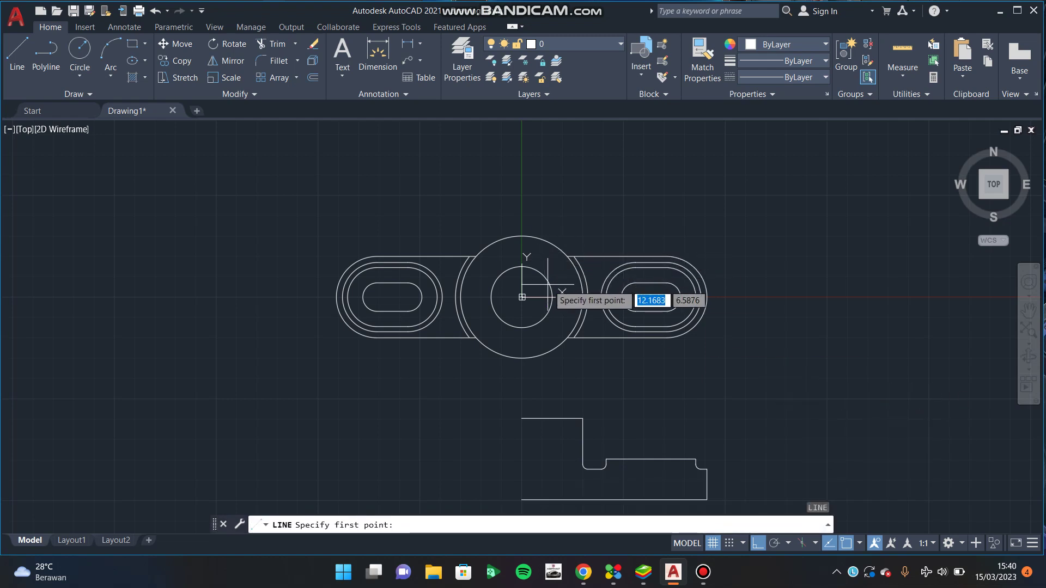
left_click(552, 419)
left_click(551, 500)
key("Return")
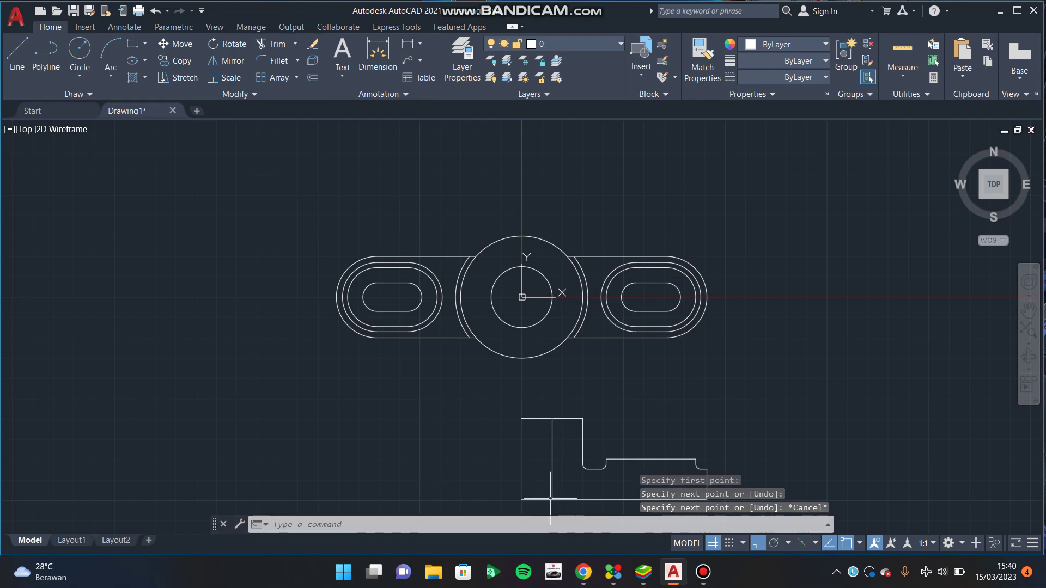
Step: Draw two vertical edge lines under the right slot down to the bottom edge, then start HATCH
key("Return")
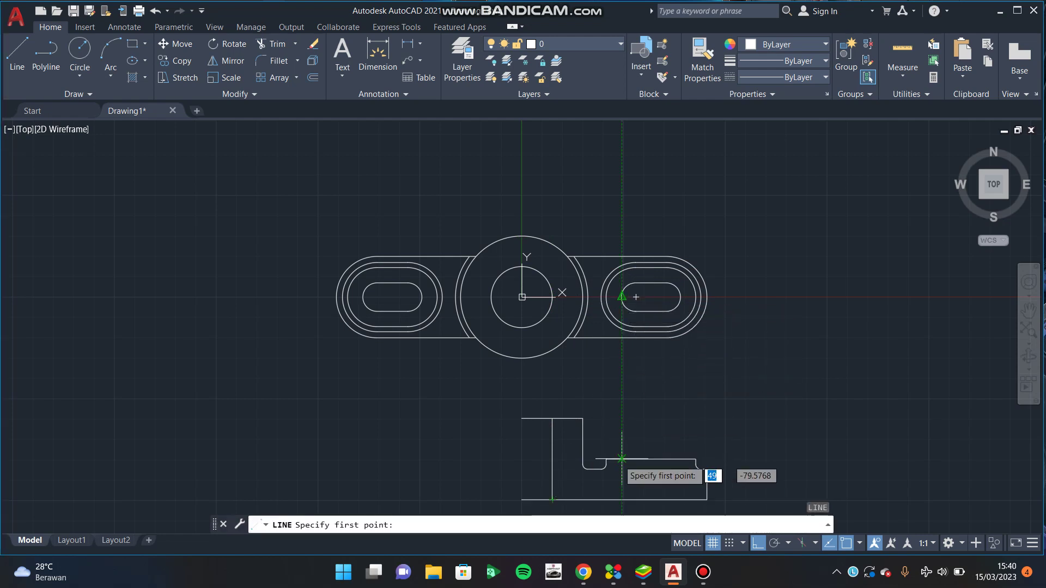
left_click(622, 460)
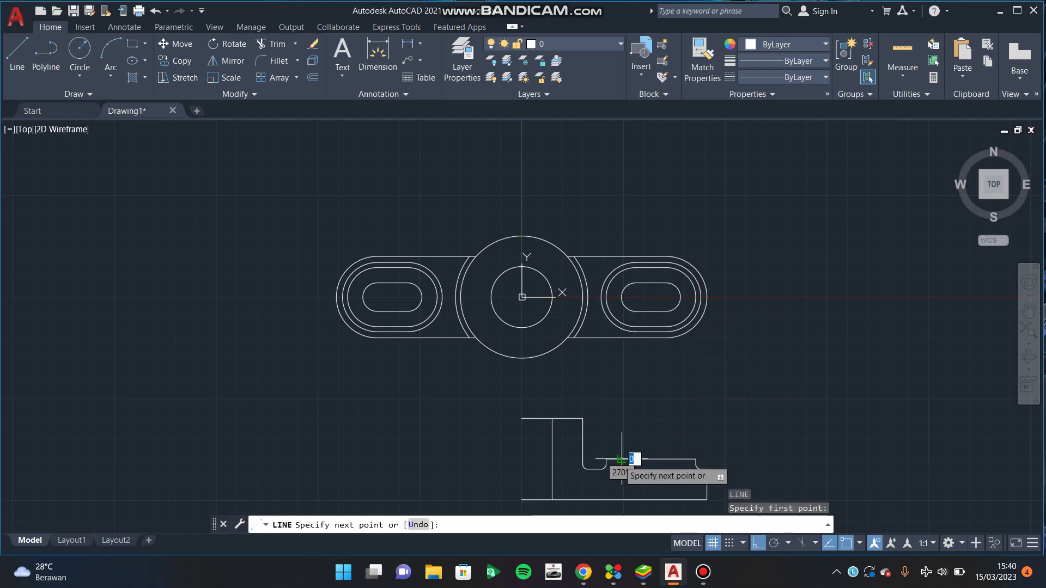
left_click(622, 500)
key("Escape")
key("space")
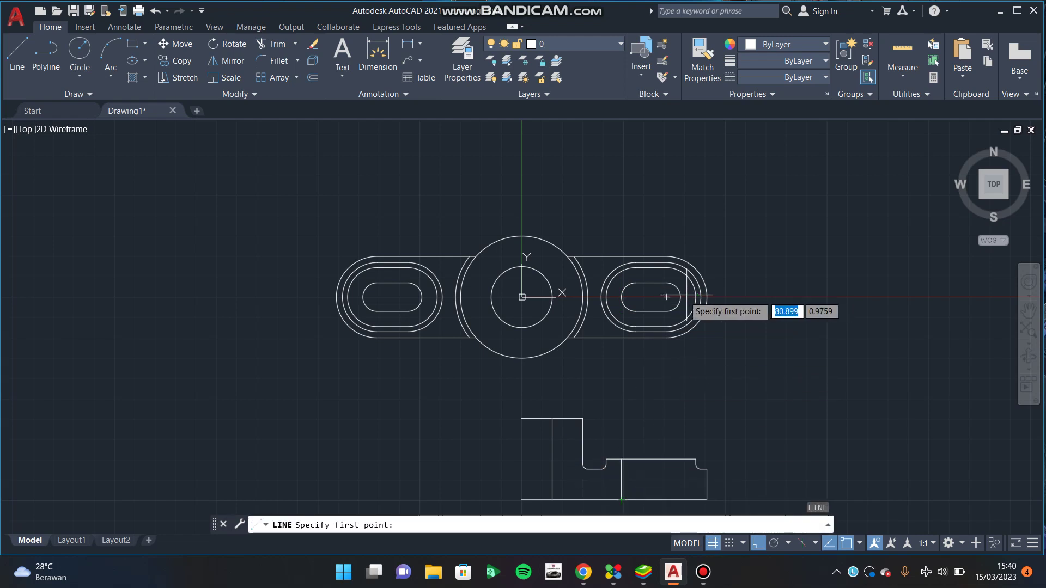
left_click(680, 460)
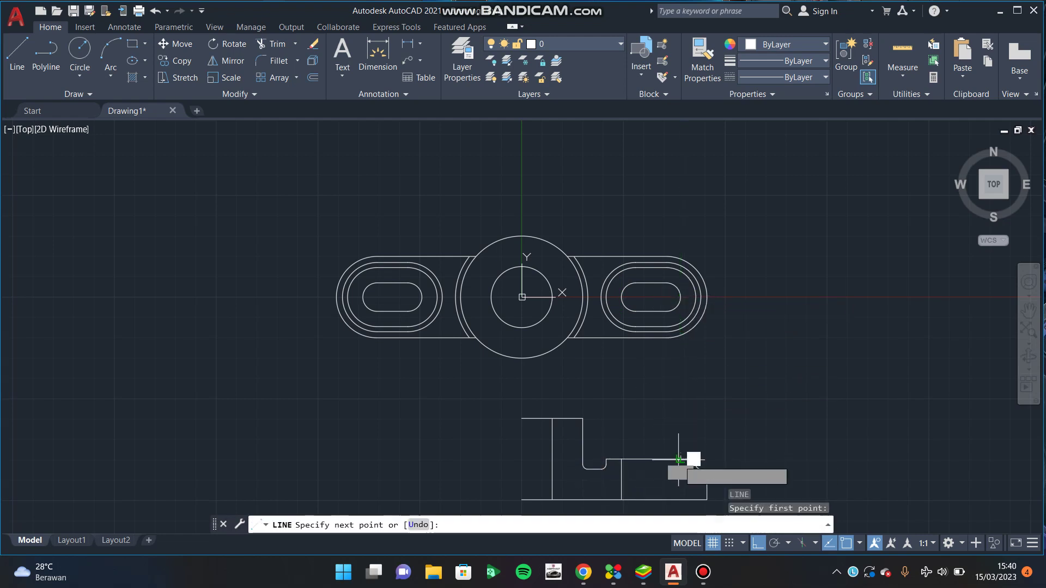
left_click(681, 499)
key("Escape")
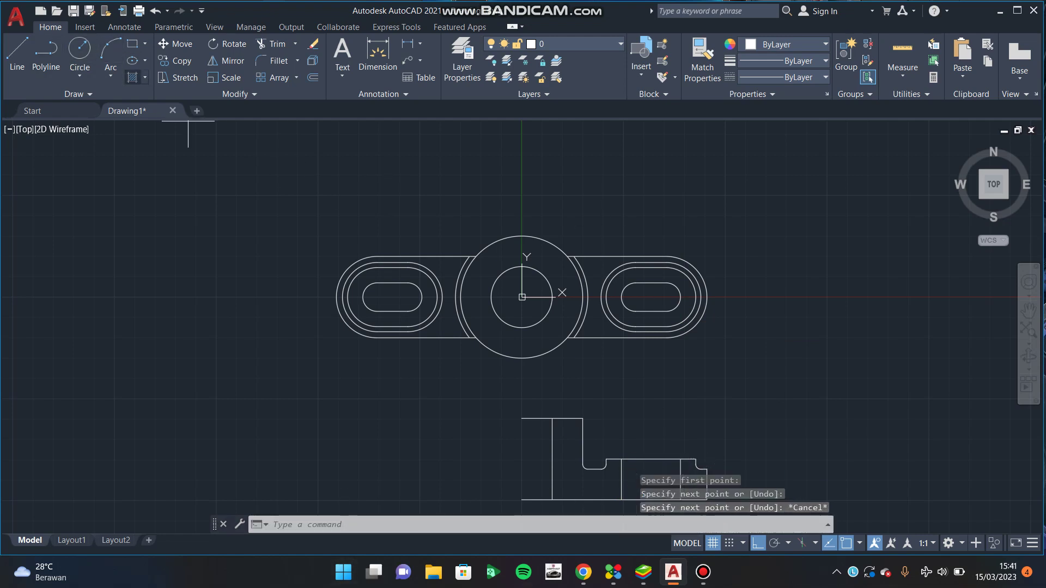
left_click(133, 77)
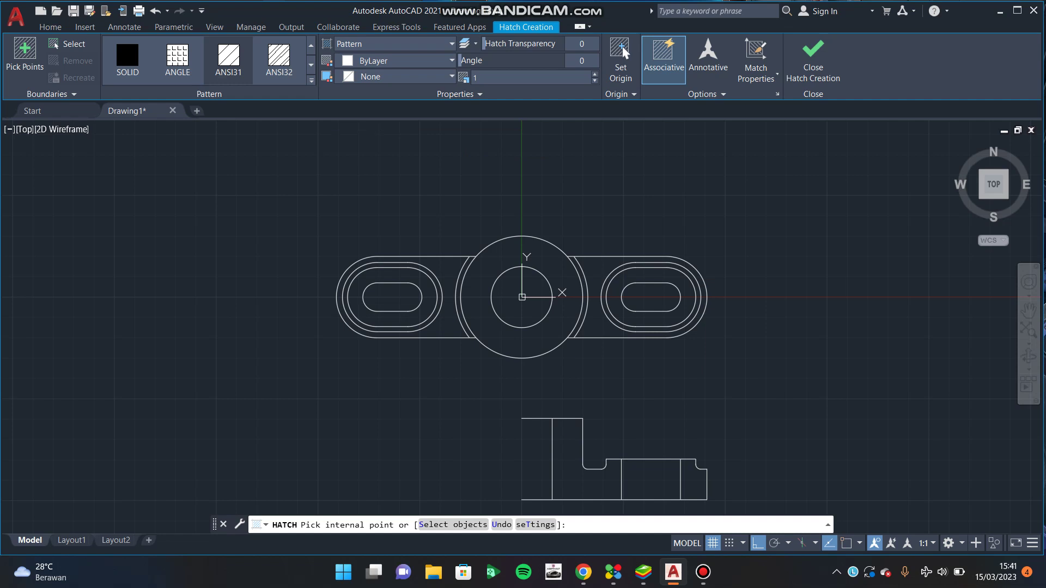
Step: Pick internal points in the L-shaped region and the small right-end region to hatch them
left_click(570, 480)
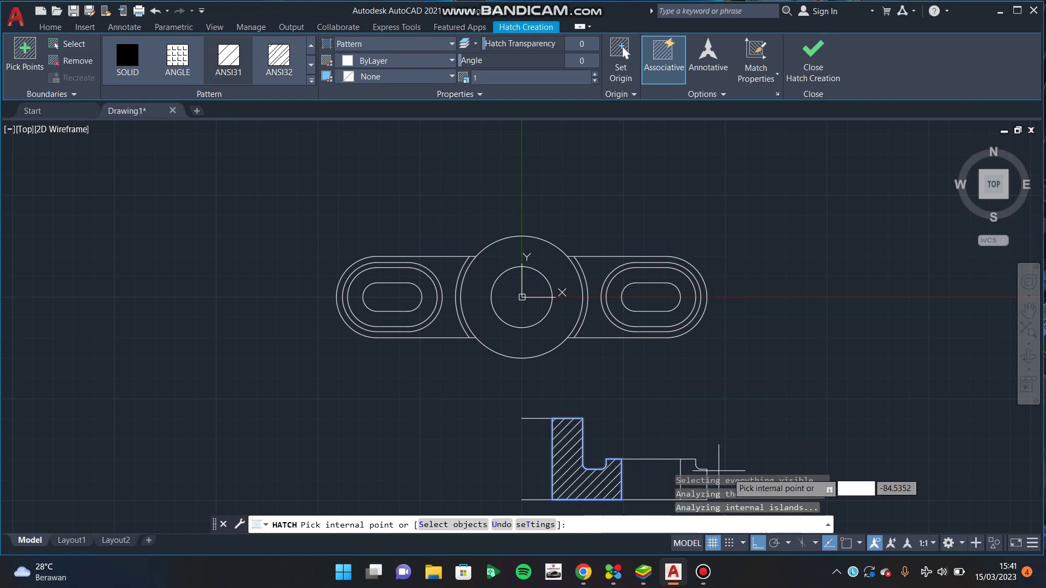
left_click(694, 472)
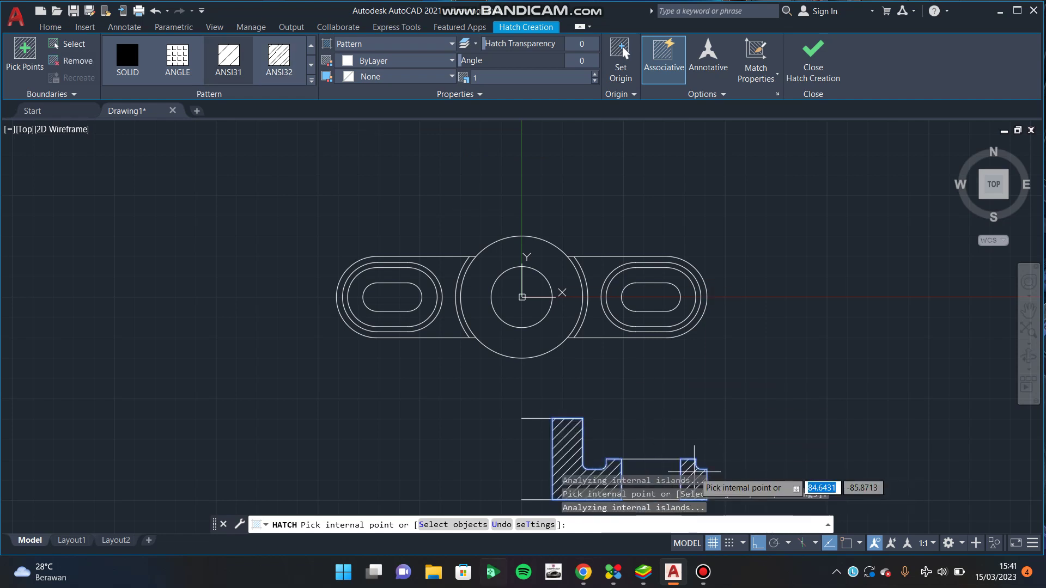
key("Escape")
type("MI")
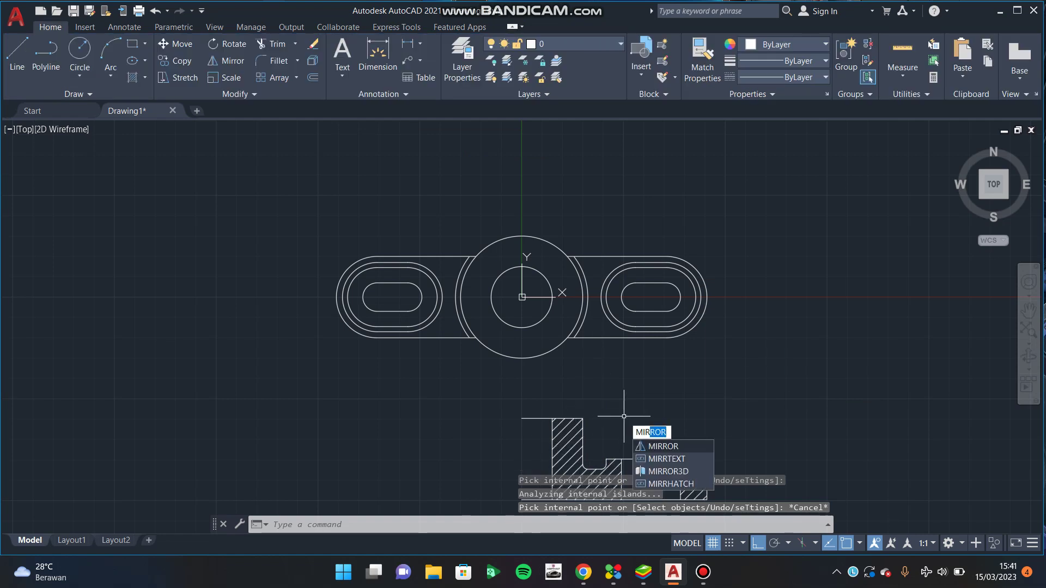
Step: Mirror the half front view about its left edge, keeping the original, and zoom to extents
key("Return")
mouse_move(583, 405)
left_mouse_down()
mouse_move(499, 507)
mouse_move(728, 440)
left_mouse_up()
key("Return")
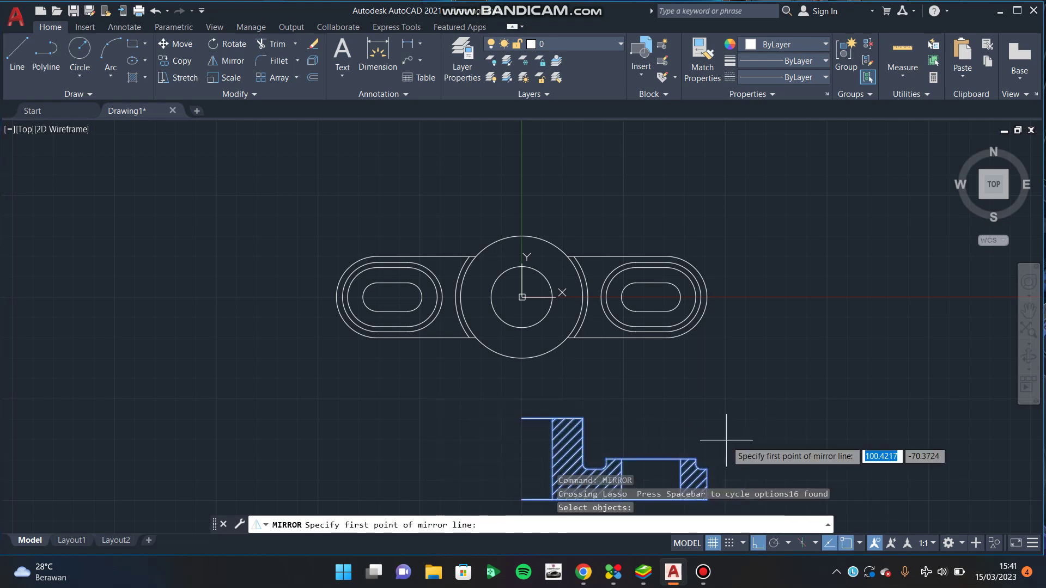
left_click(522, 499)
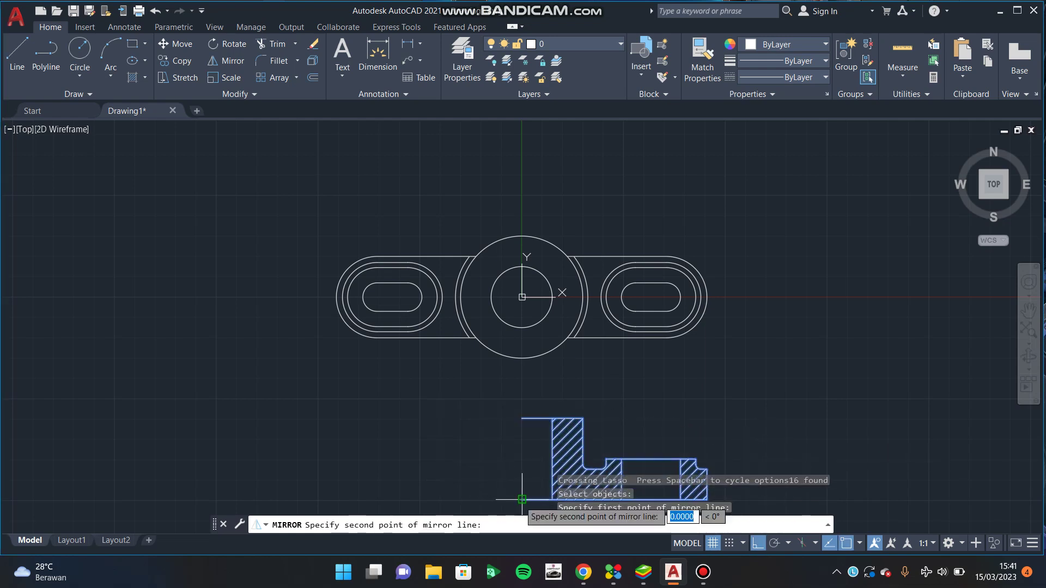
left_click(522, 420)
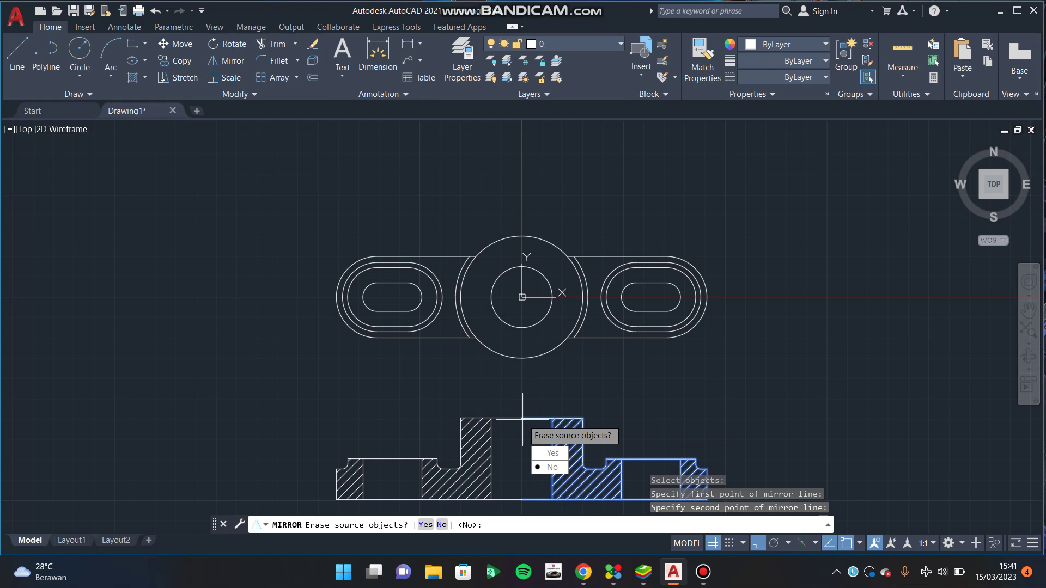
key("Return")
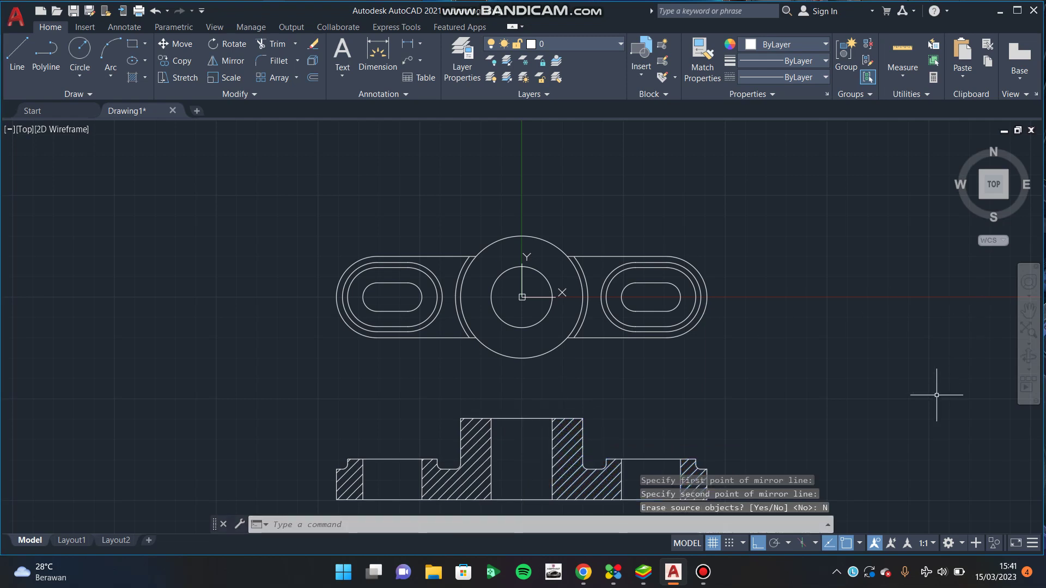
left_click(993, 184)
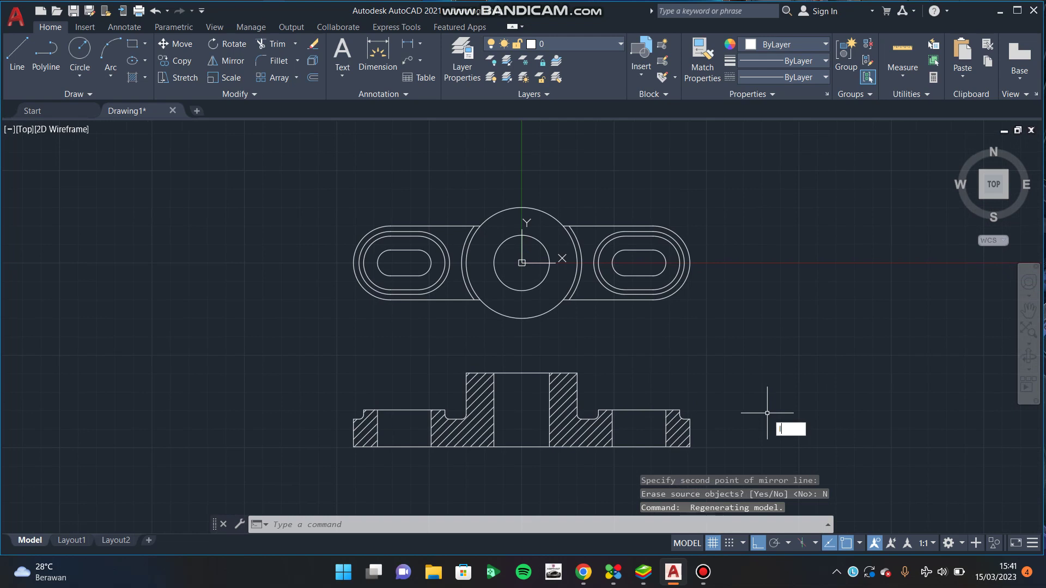
Step: Draw a closed 60 × 40 rectangle right of the front view, aligned with its base
type("l")
key("Return")
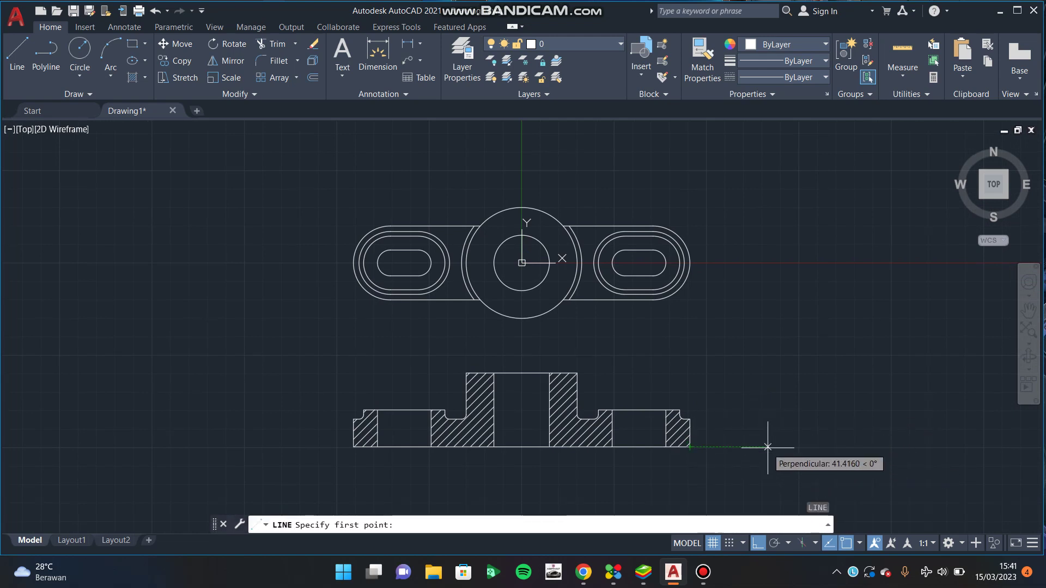
left_click(773, 447)
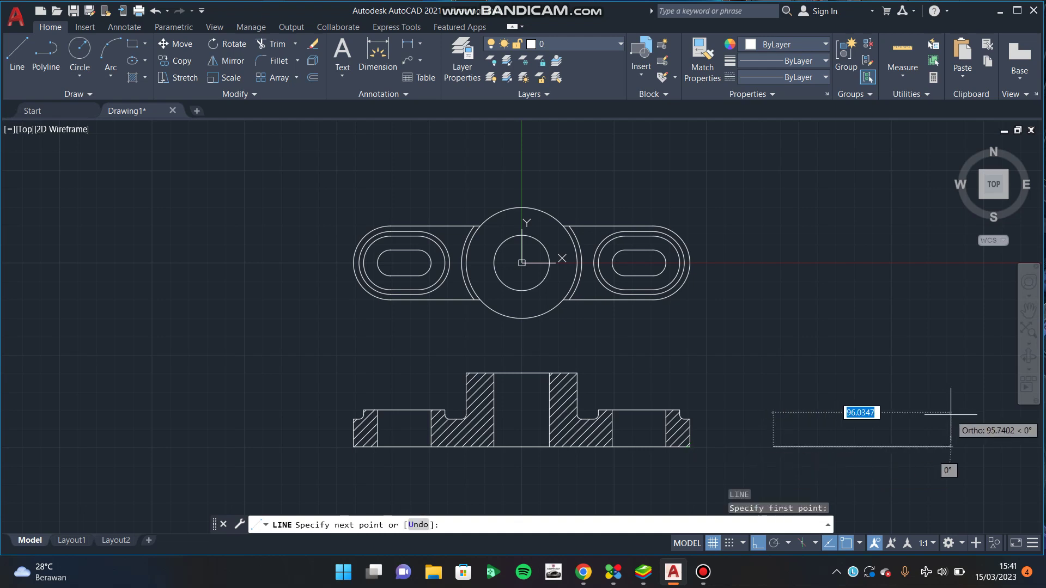
type("60")
key("Return")
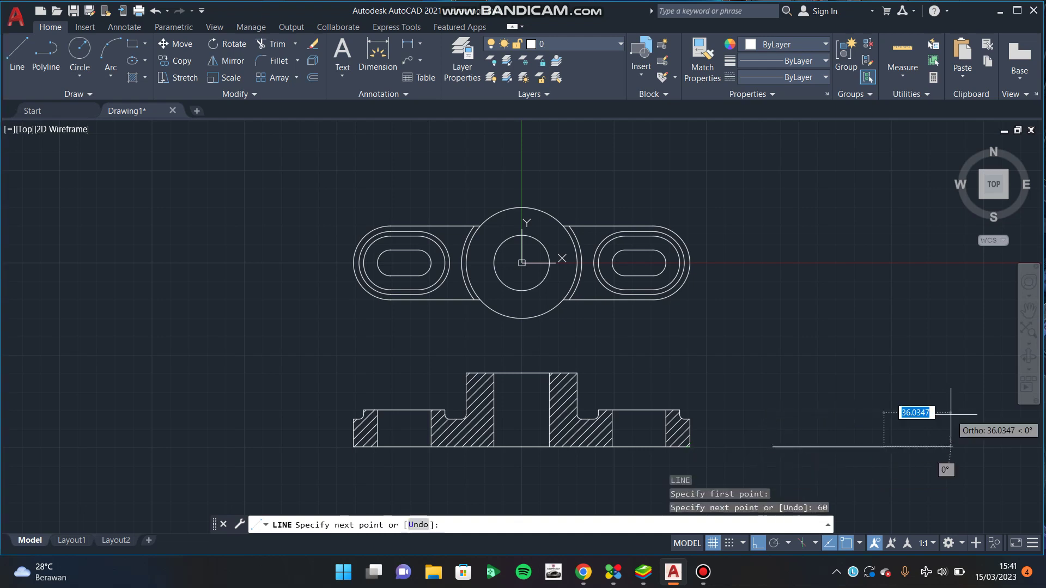
type("40")
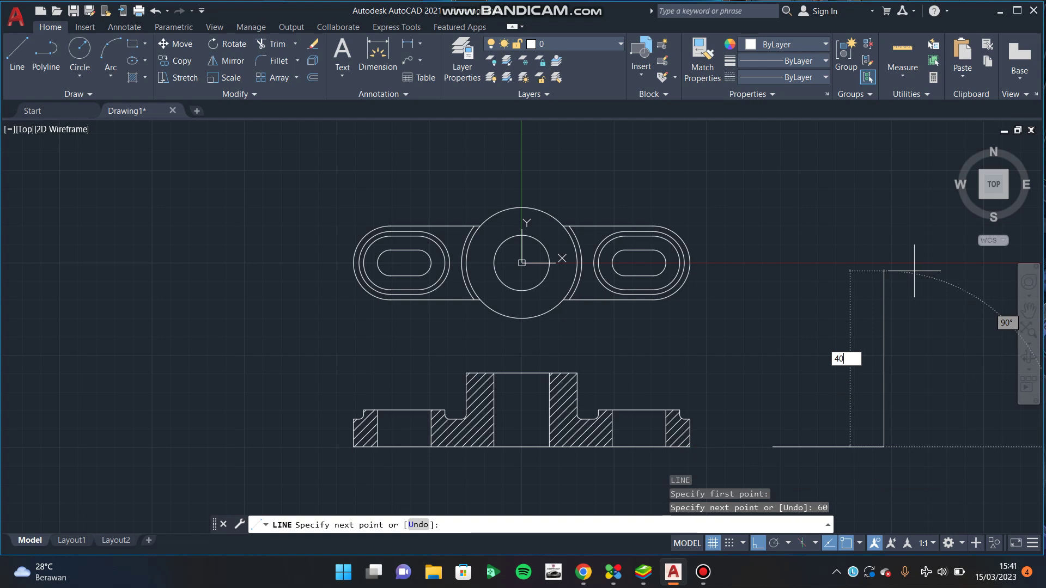
key("Return")
type("6")
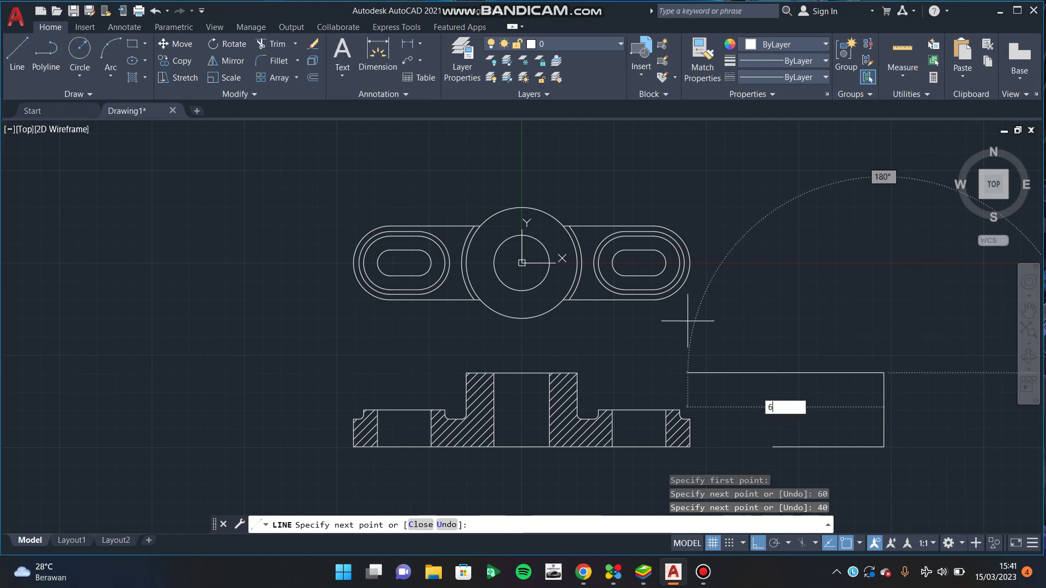
key("Return")
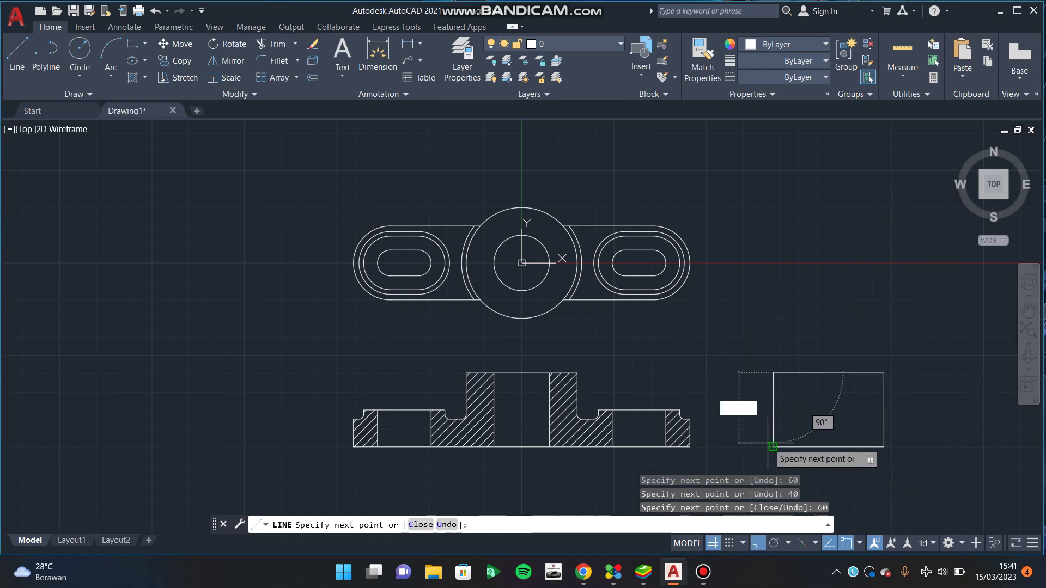
left_click(775, 448)
key("Escape")
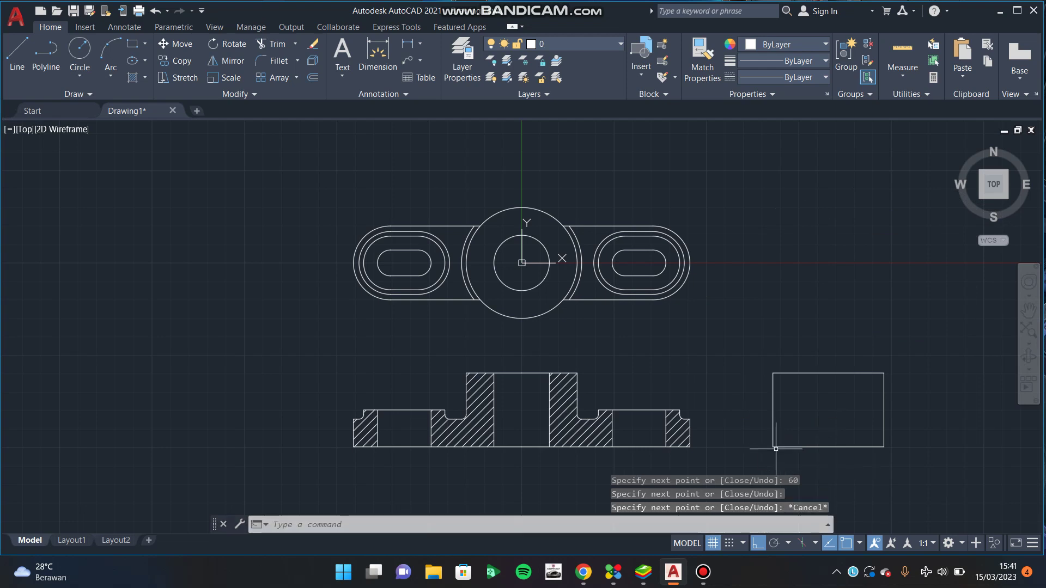
type("l")
Step: Draw the inner notch in the side view: 15 up, 40 across, back down to the bottom edge
key("Return")
type("20")
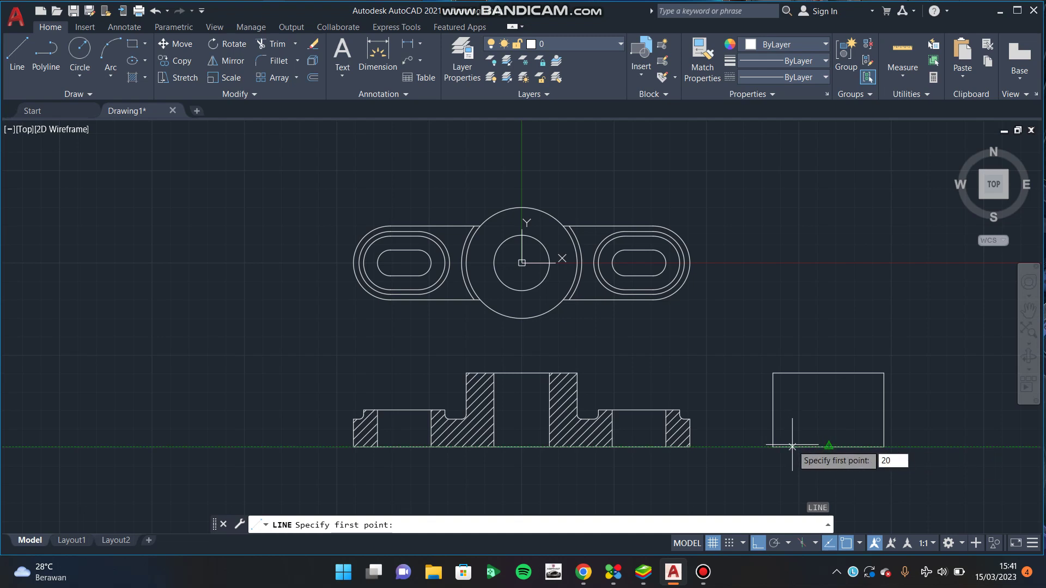
key("Return")
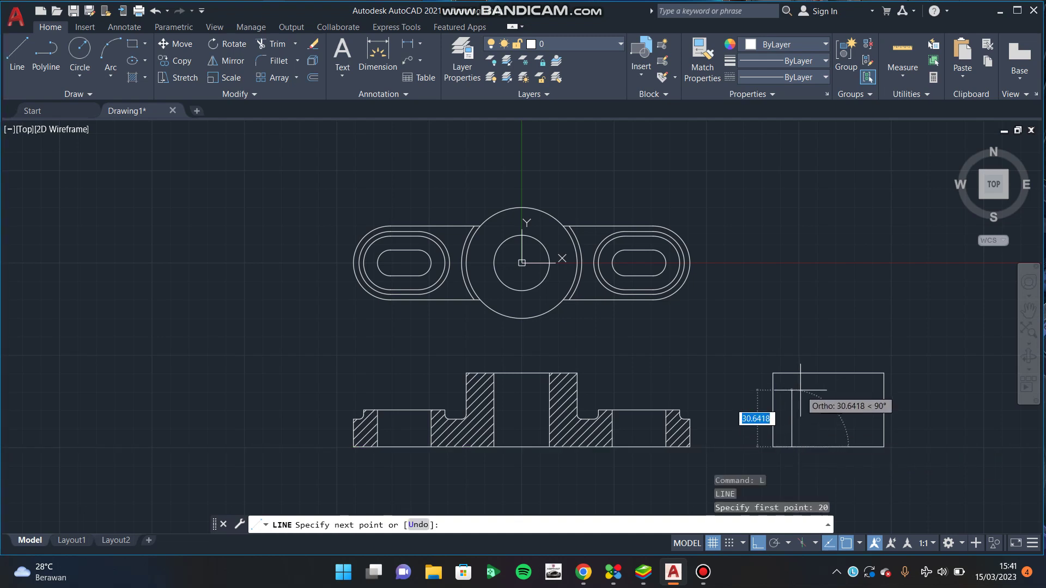
type("15")
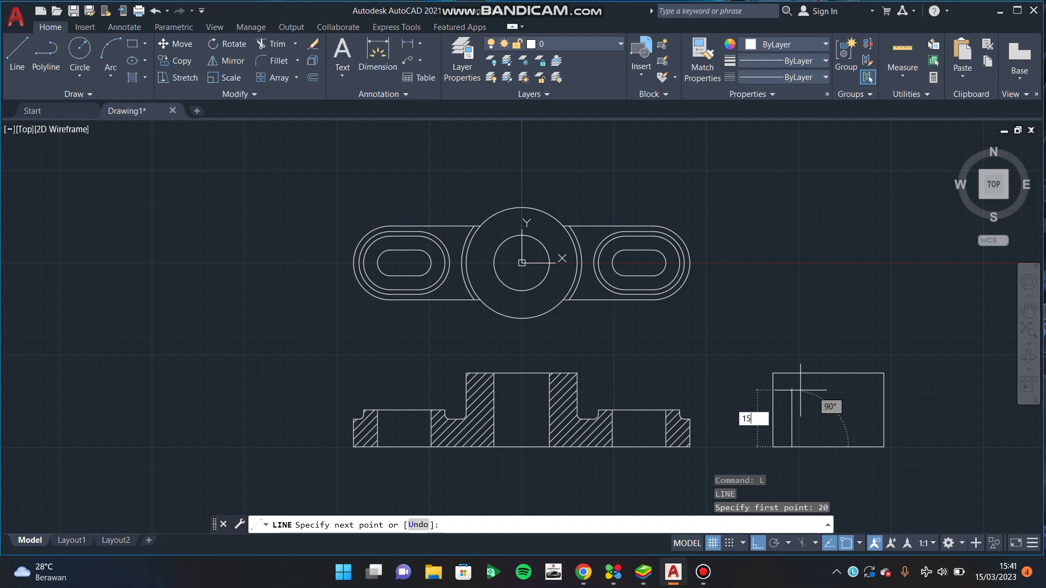
key("Return")
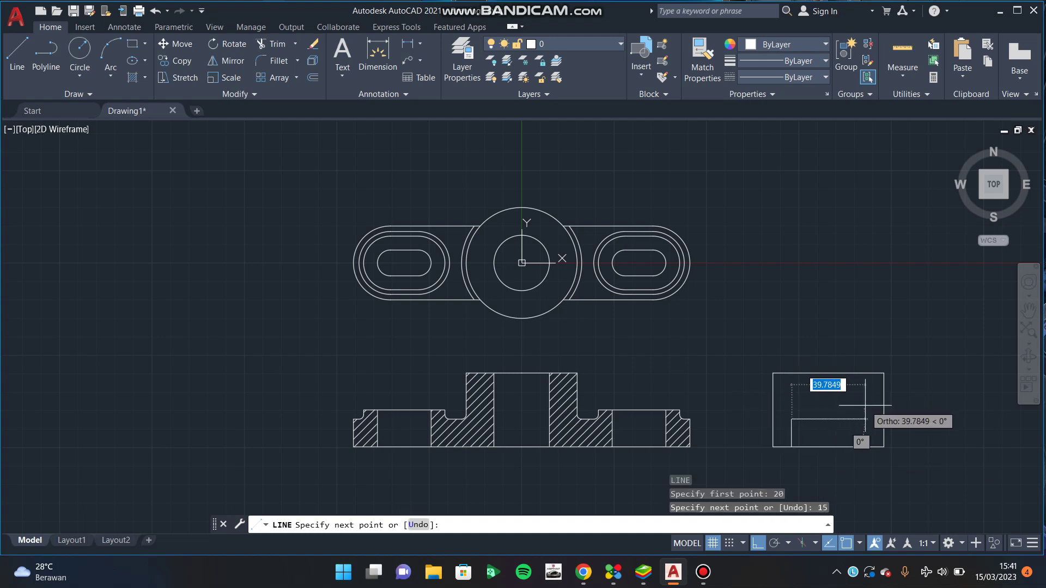
type("40")
key("Return")
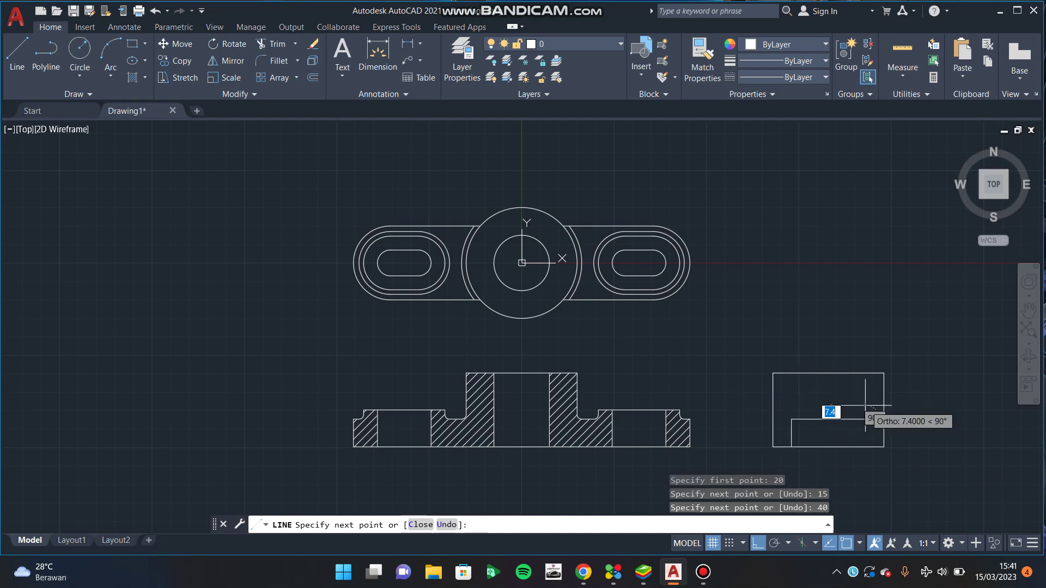
left_click(864, 447)
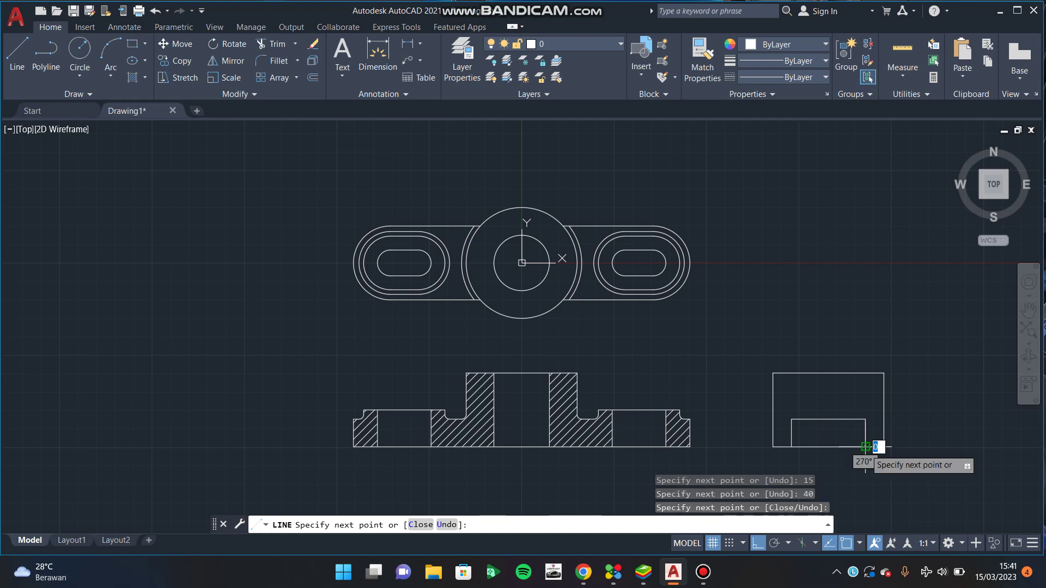
key("Escape")
Step: Draw the raised step outline with 5 and 30 segments, ending perpendicular to the edge
type("l")
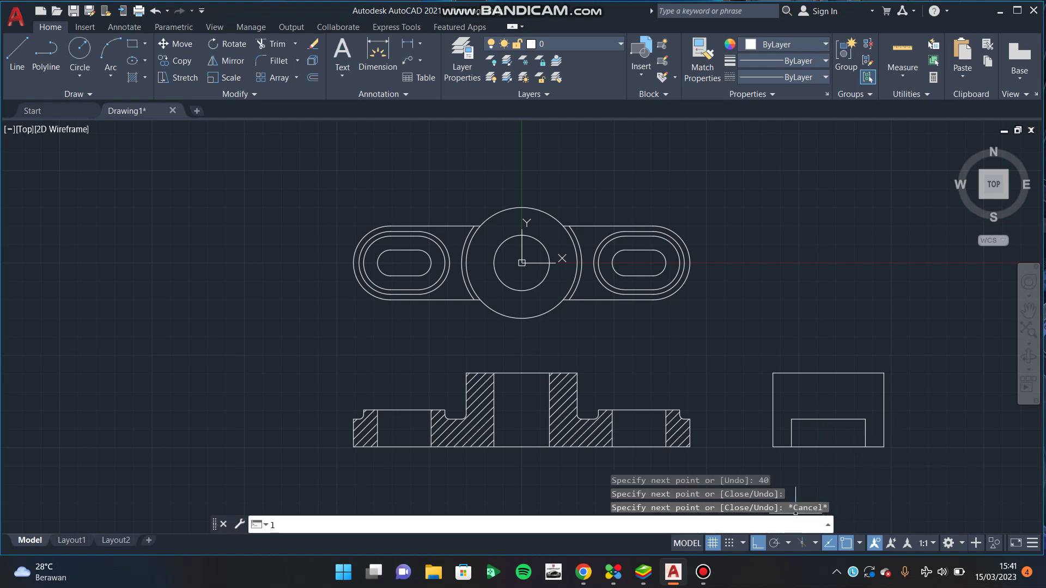
key("Return")
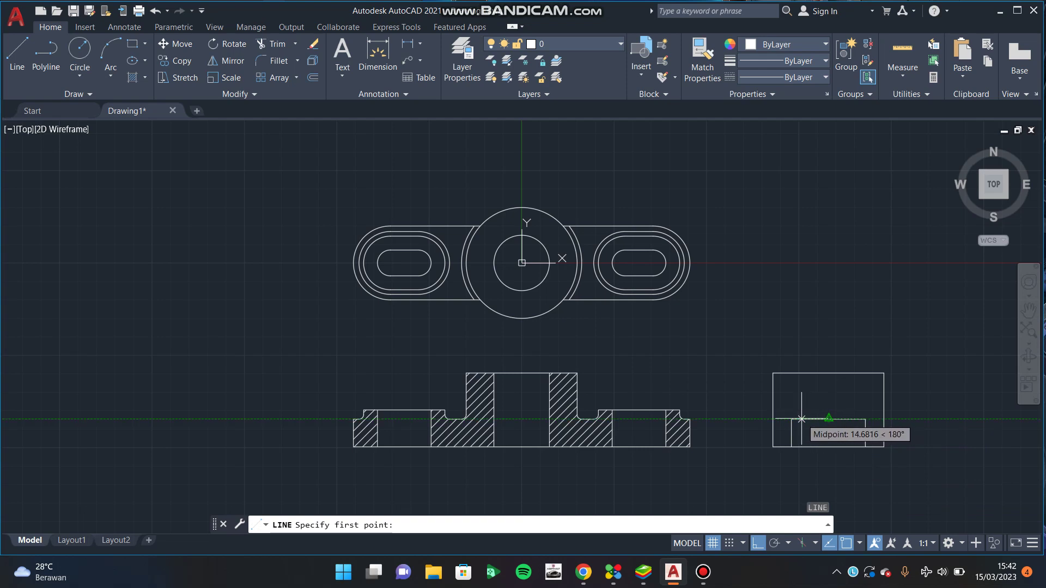
type("15")
key("Return")
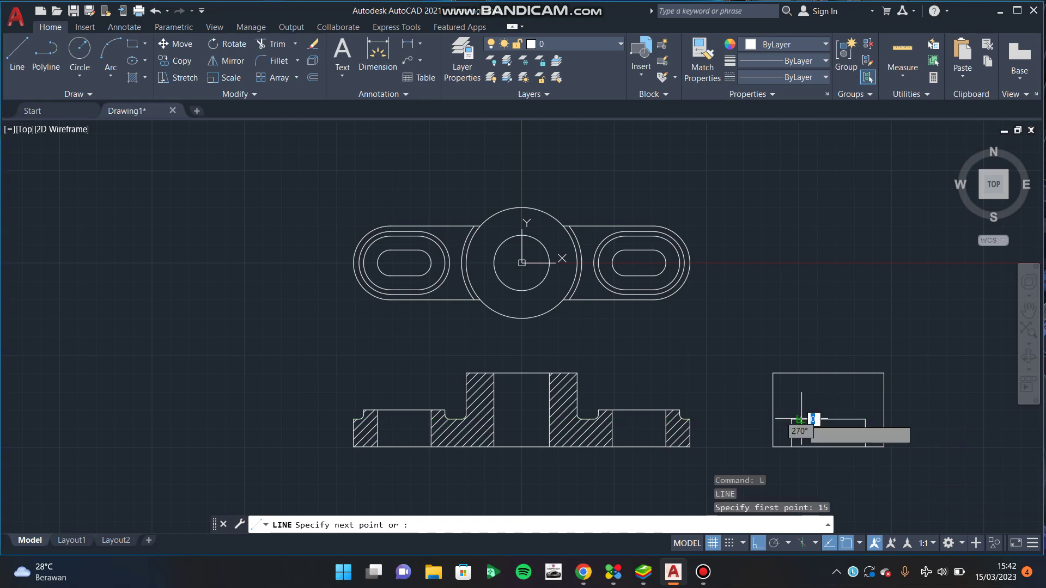
type("5")
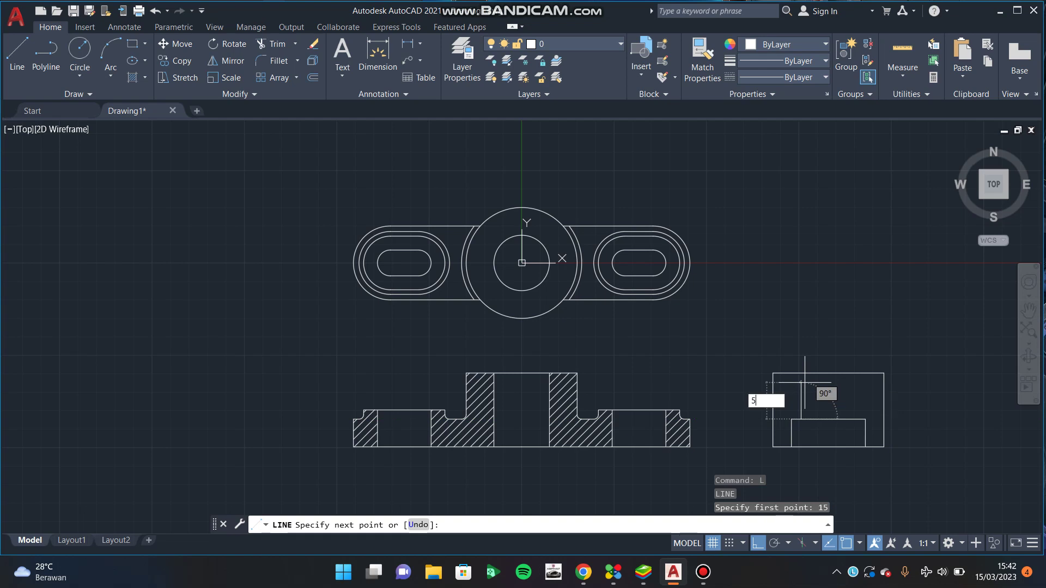
key("Return")
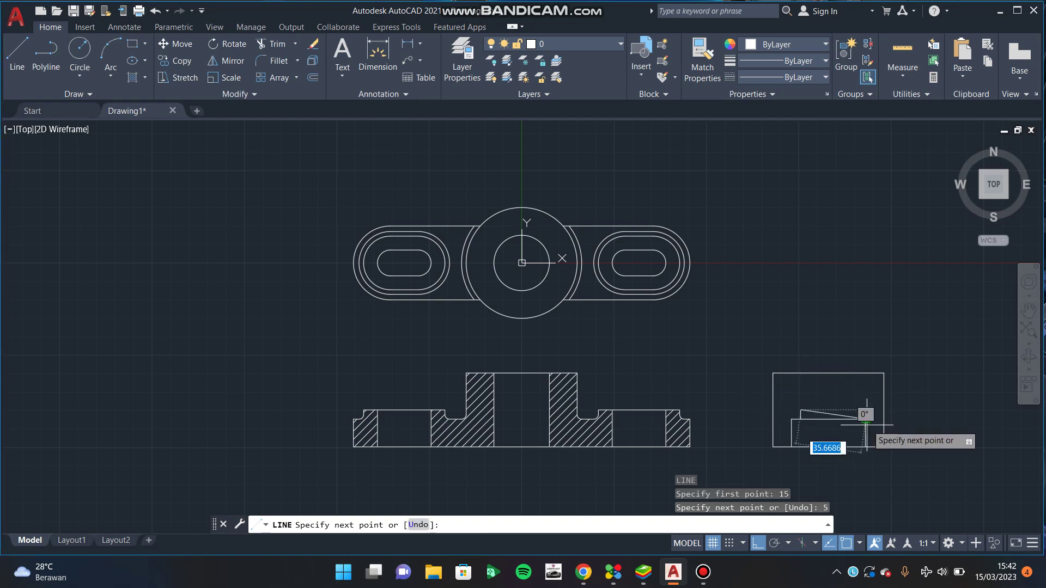
type("30")
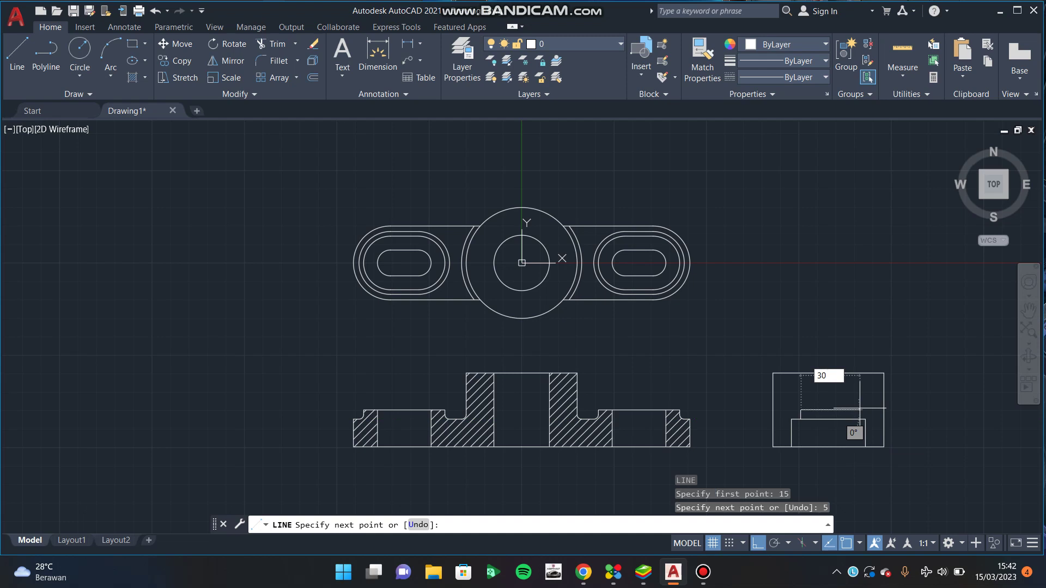
key("Return")
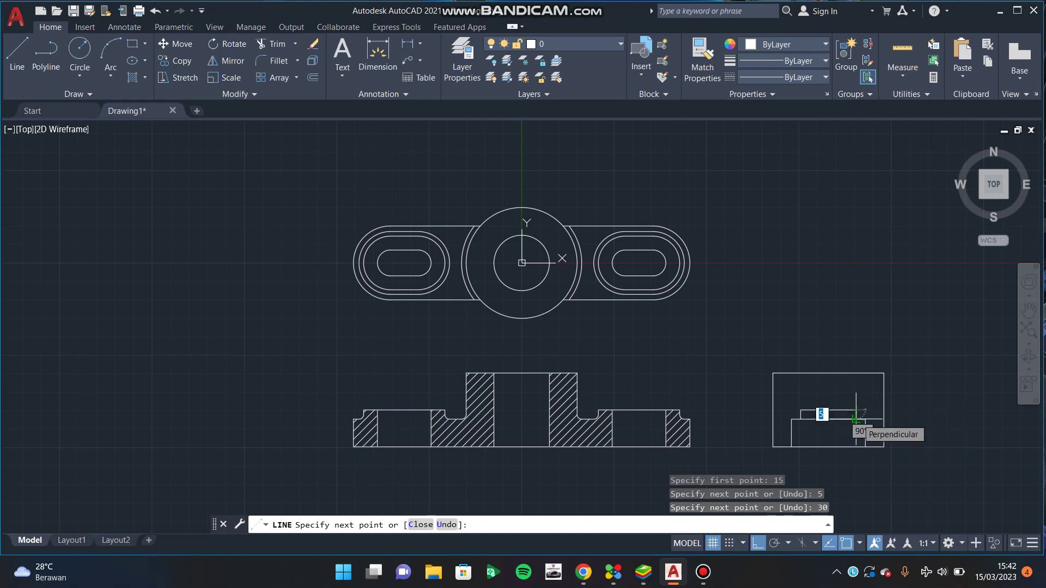
left_click(856, 419)
key("Escape")
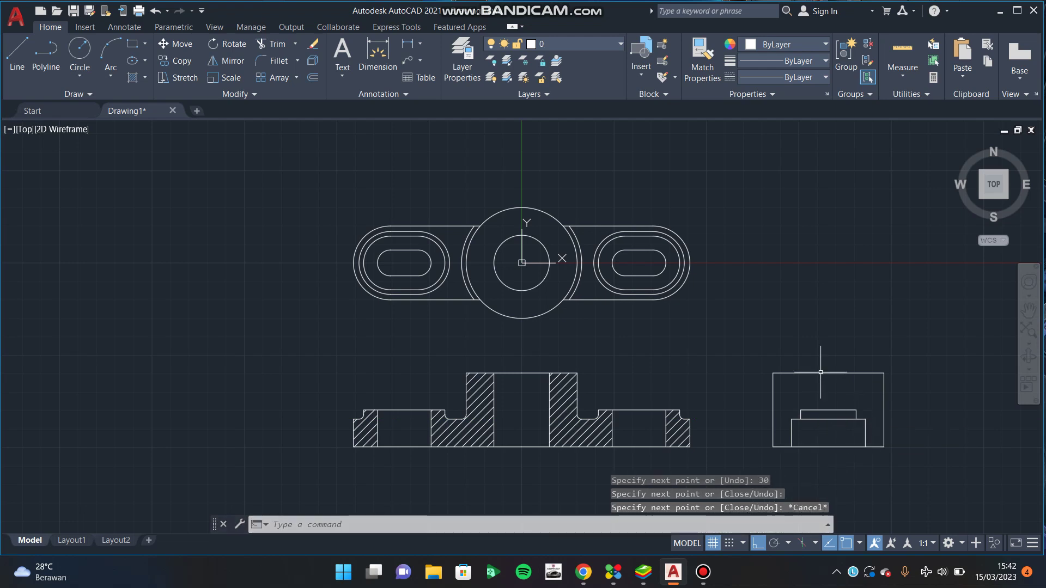
Step: Draw two vertical lines from the step's left and right corners up to the top edge
key("Return")
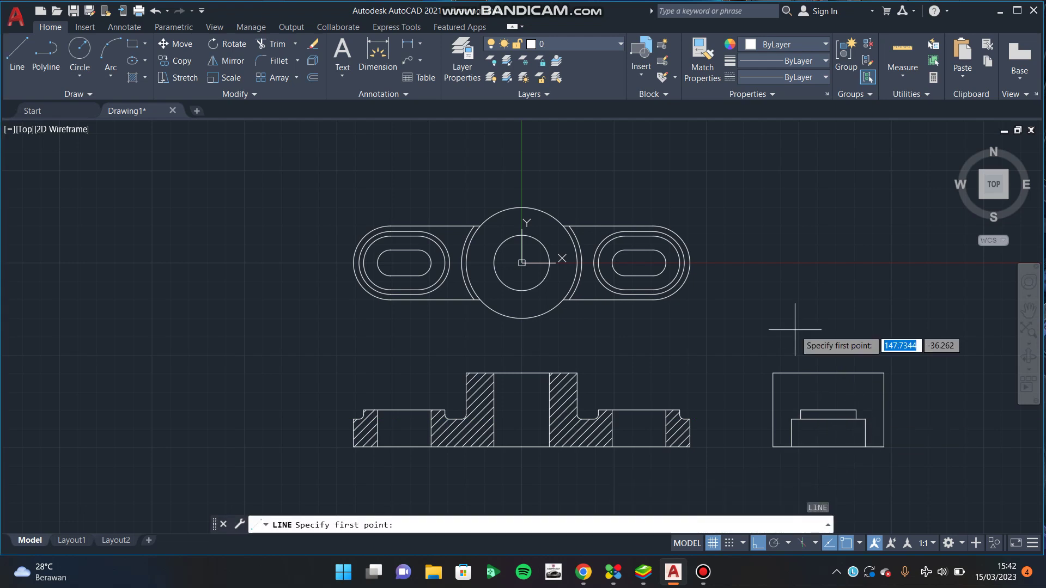
left_click(800, 409)
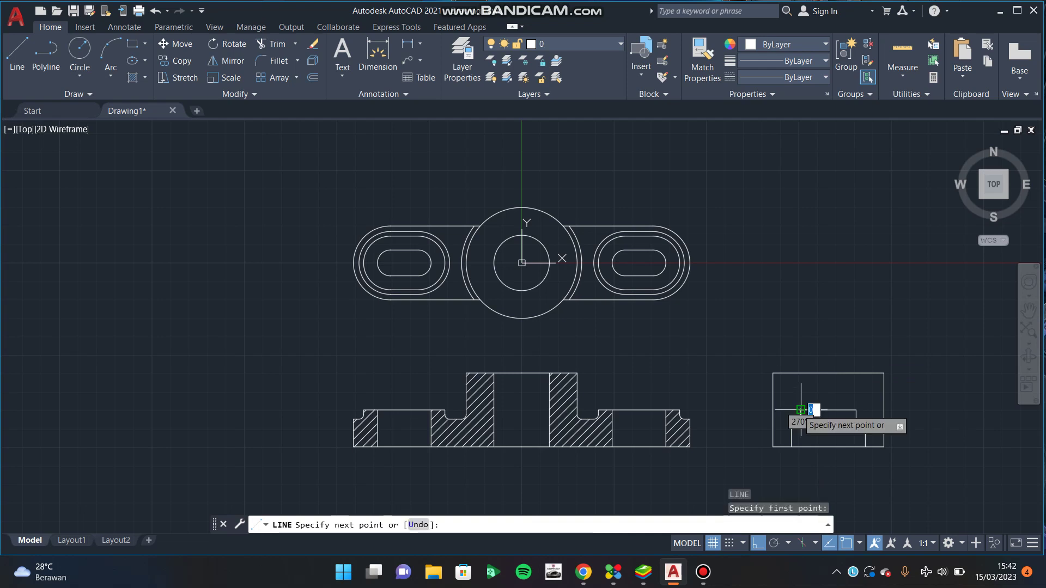
left_click(801, 373)
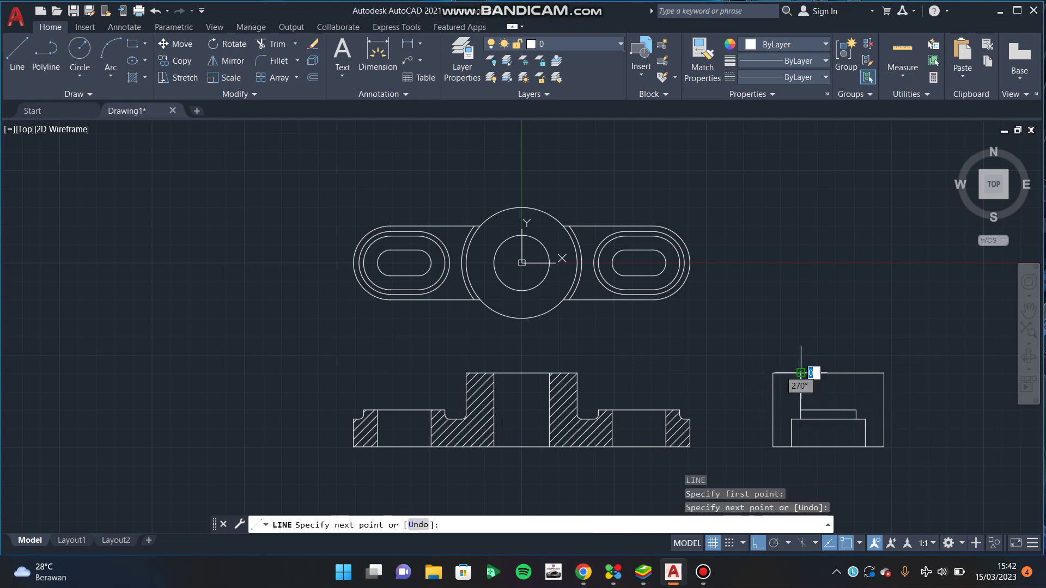
key("Escape")
key("Return")
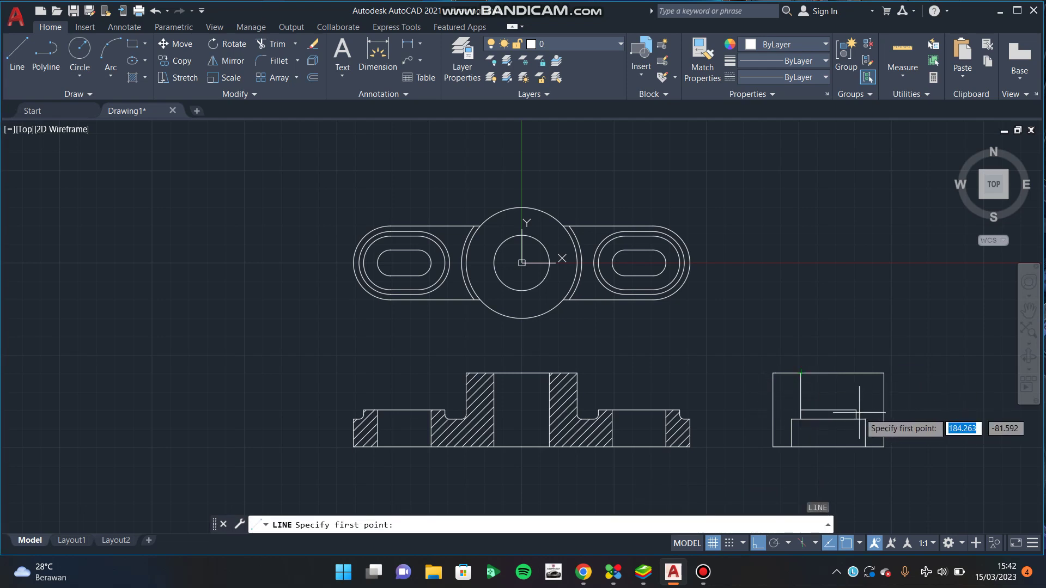
left_click(855, 409)
left_click(856, 373)
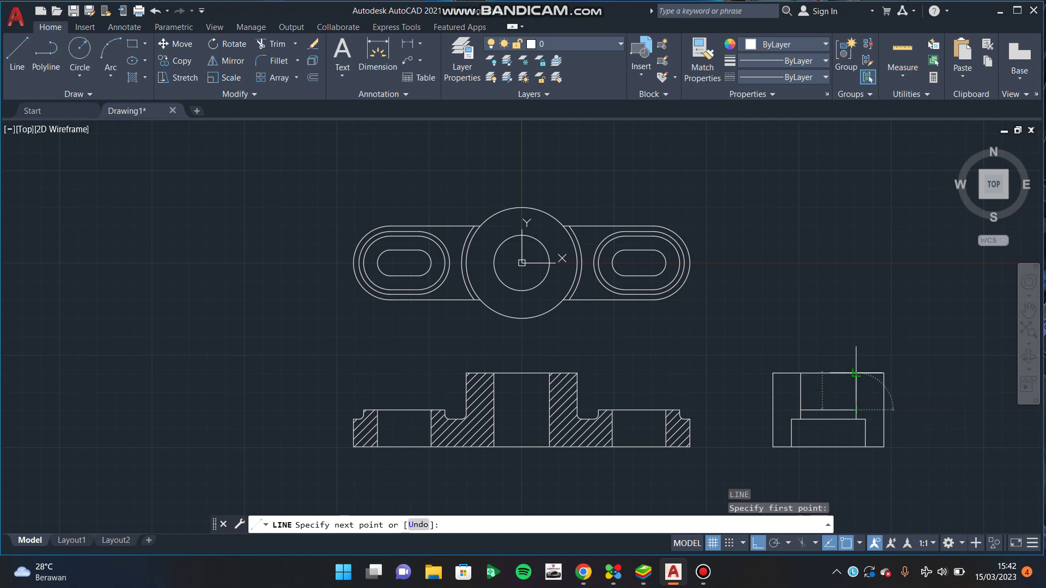
key("Escape")
Step: Draw two vertical lines in the base, each offset 7 from the base midpoint
type("l")
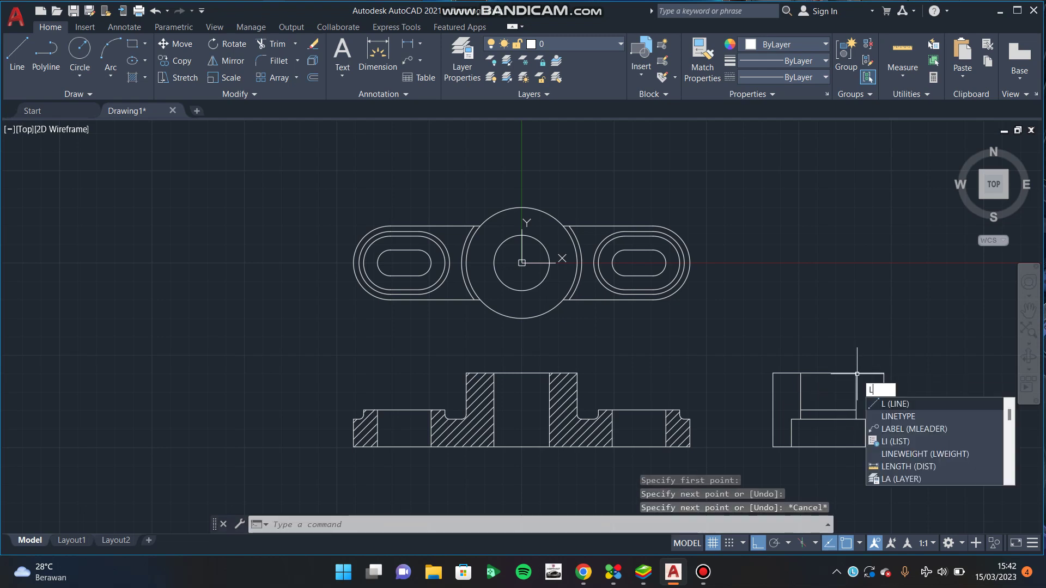
key("Return")
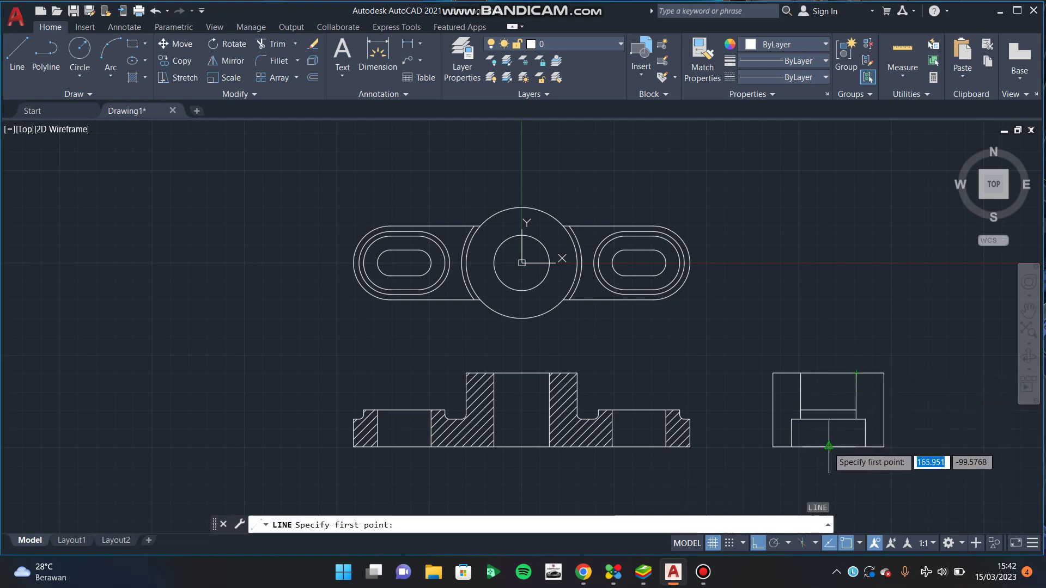
type("7")
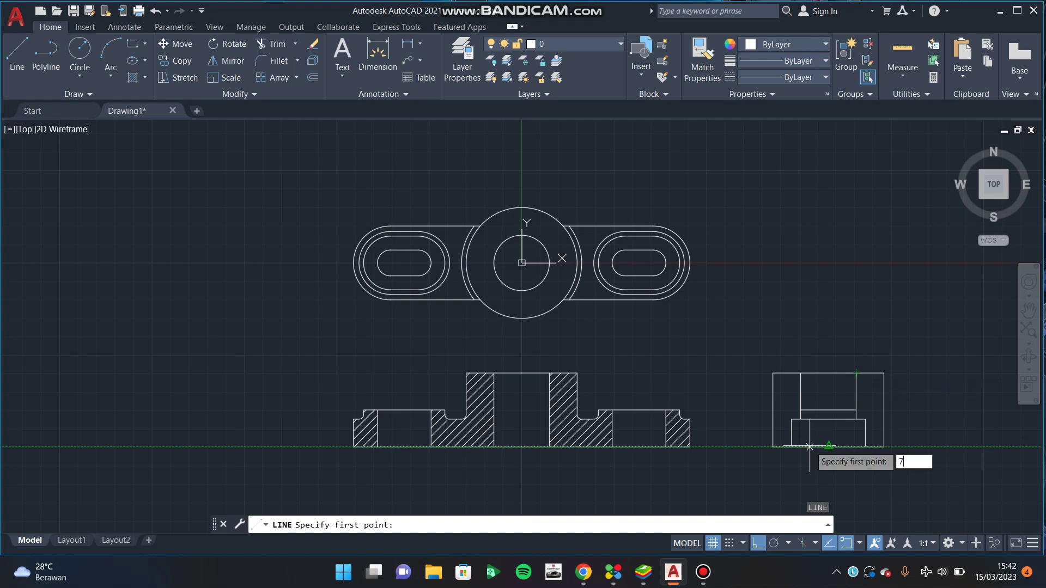
key("Return")
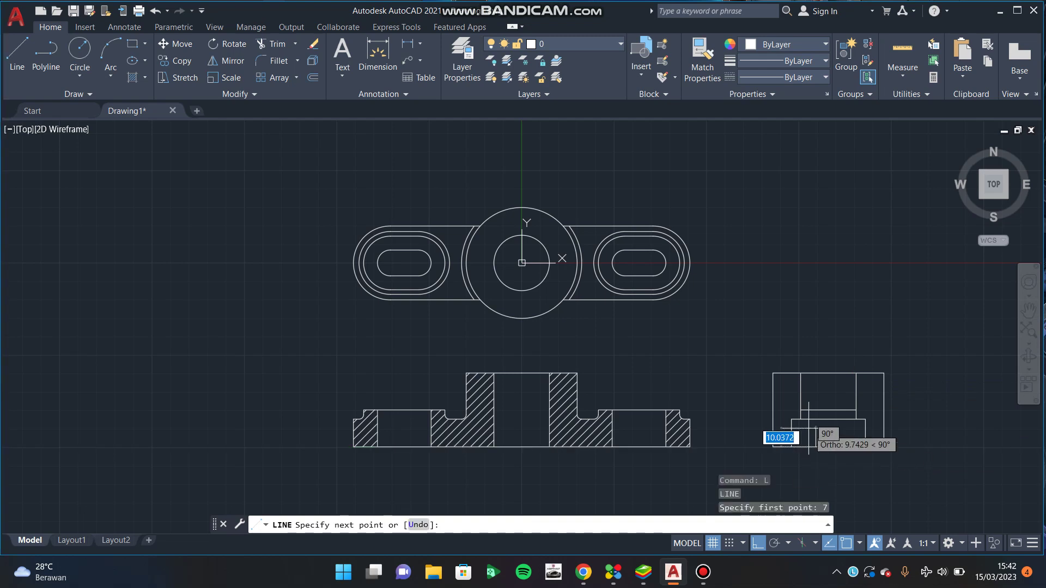
left_click(815, 410)
key("Escape")
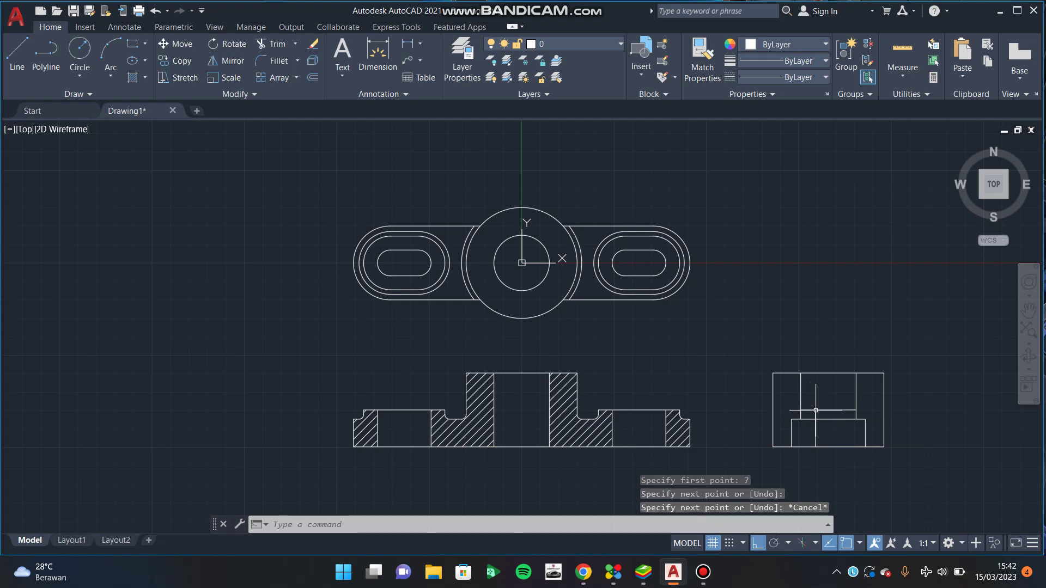
key("Return")
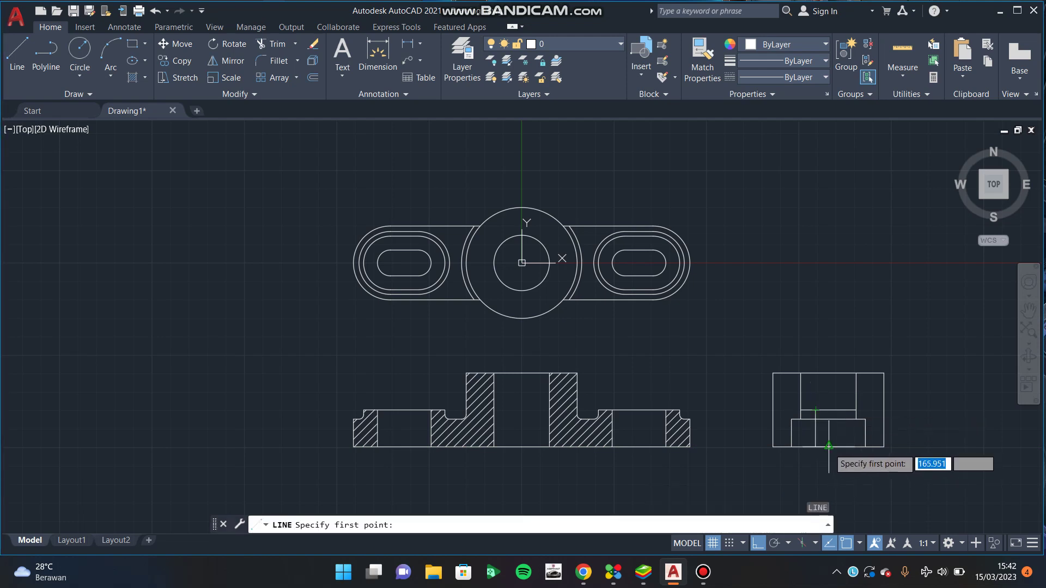
type("7")
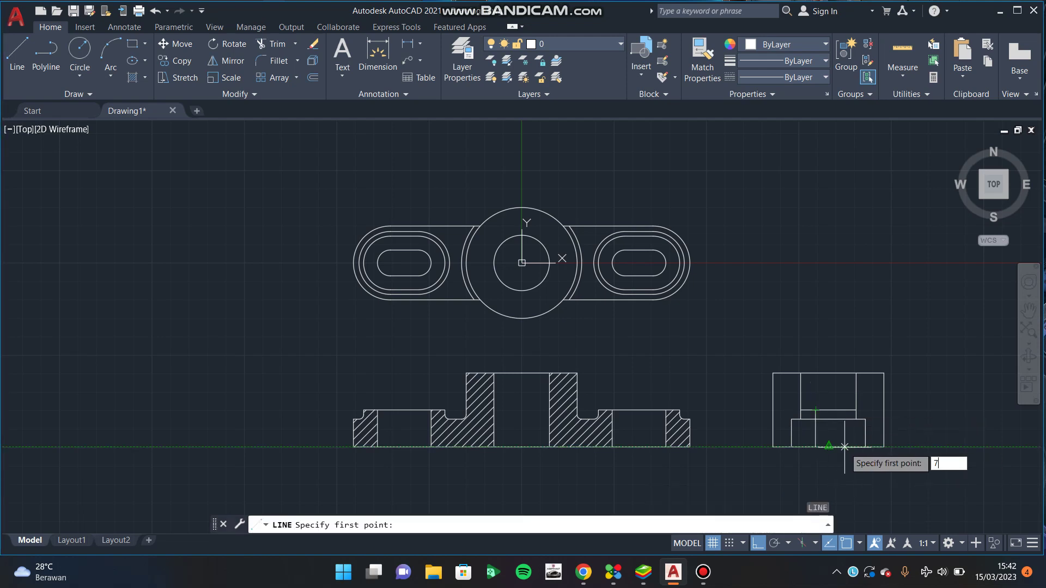
key("Return")
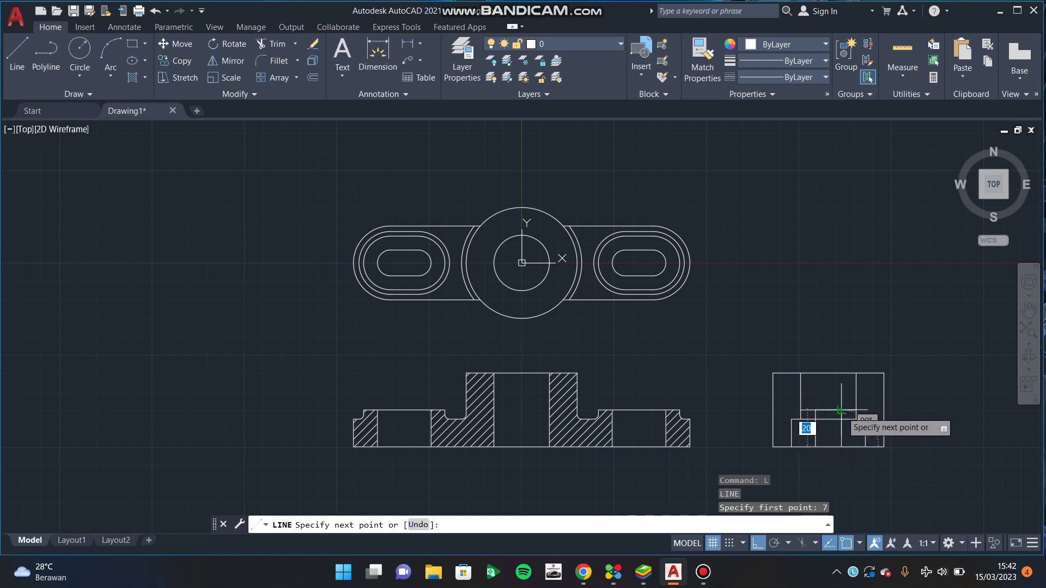
key("Escape")
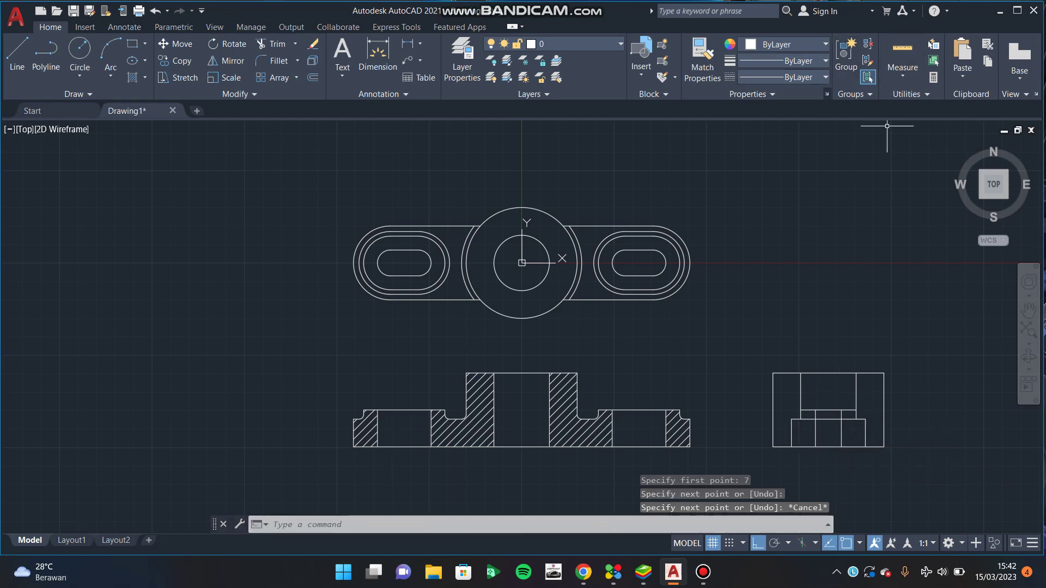
Step: Select the four vertical hole lines in the side view and set their linetype to HIDDEN2
left_click(803, 387)
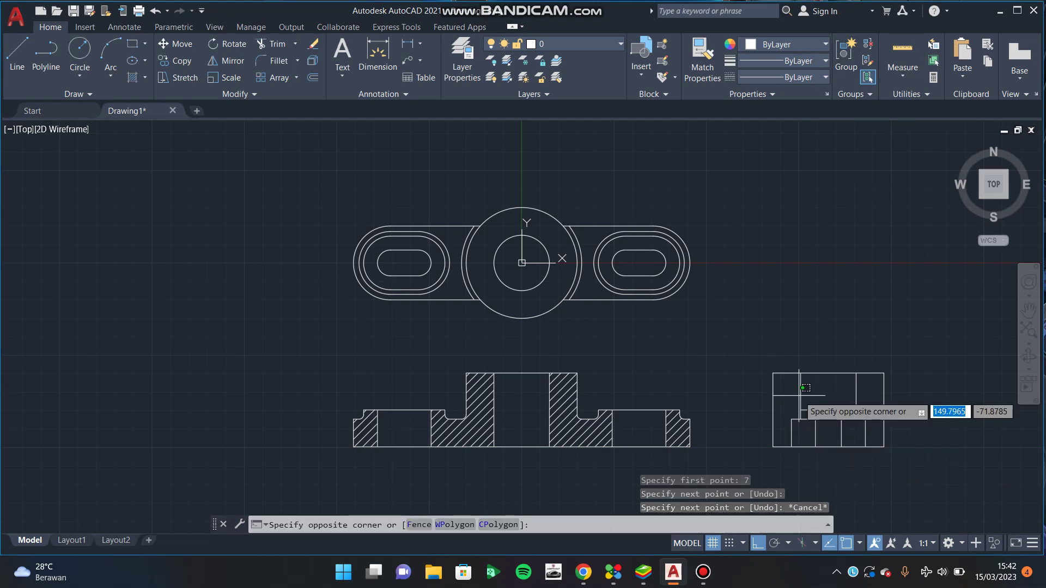
left_click(801, 395)
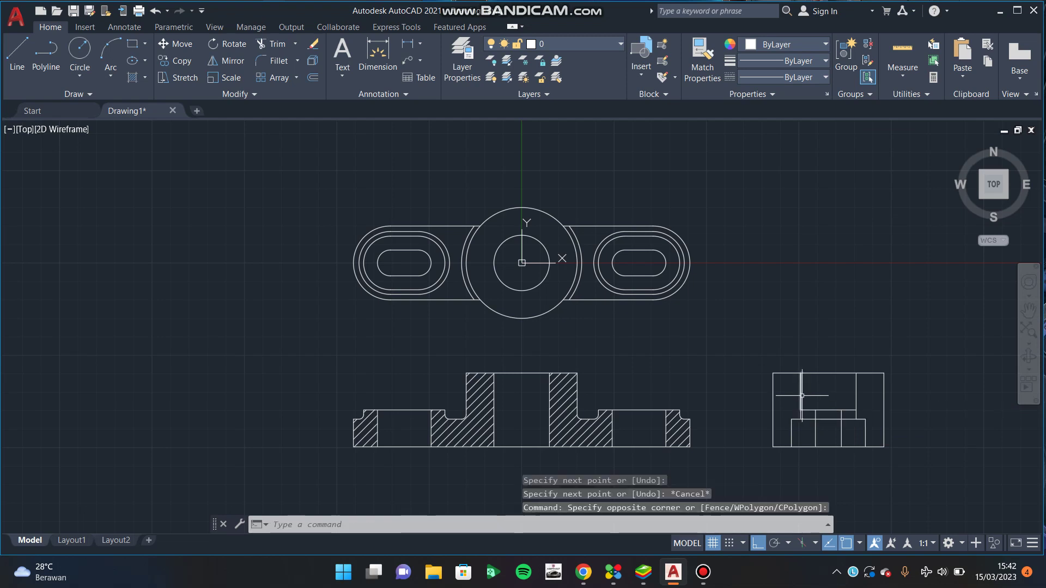
left_click(801, 394)
left_click(802, 402)
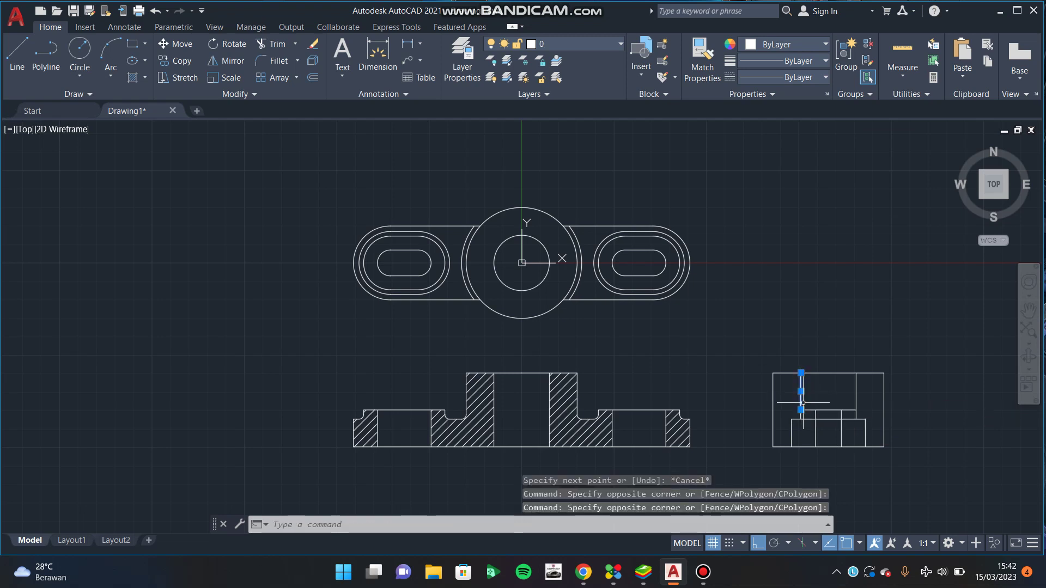
left_click(815, 434)
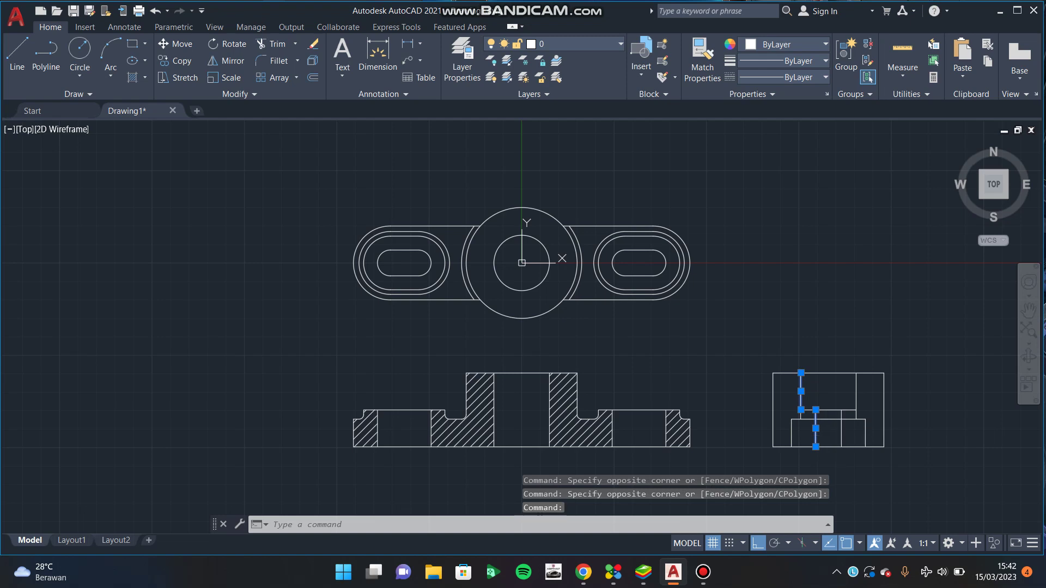
left_click(841, 434)
left_click(856, 392)
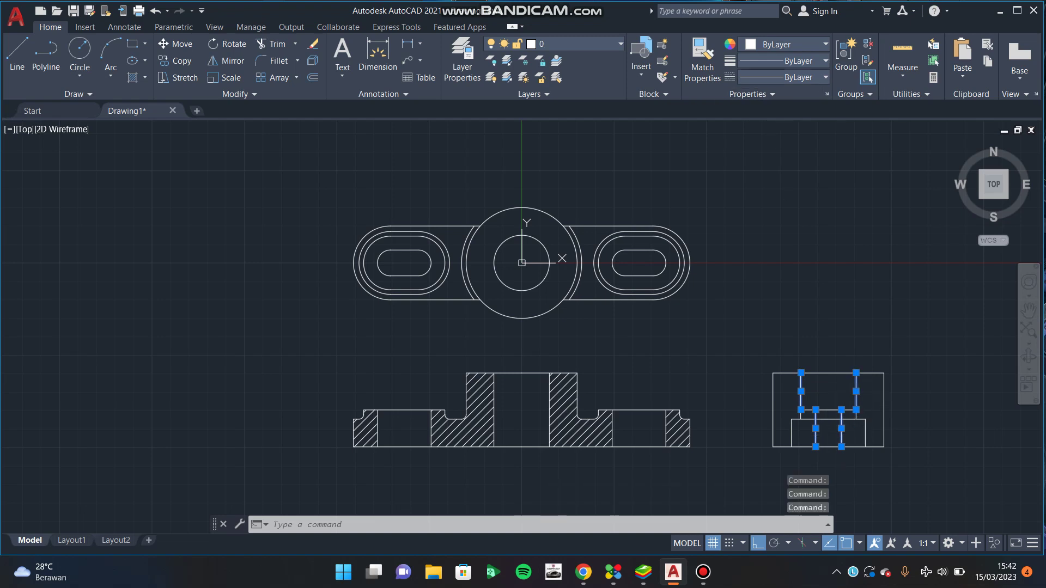
left_click(825, 76)
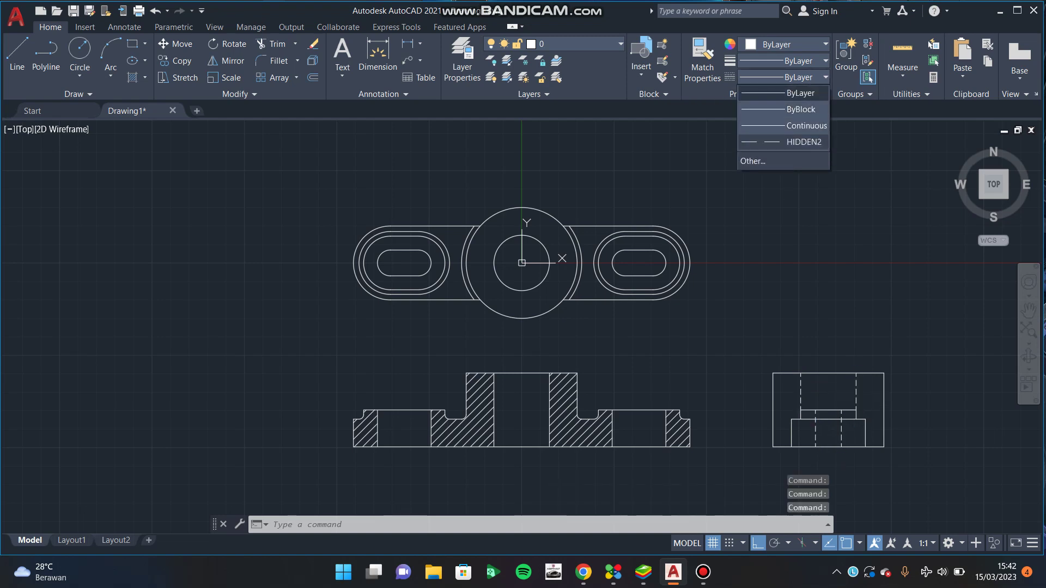
left_click(803, 142)
key("Escape")
type("DIM")
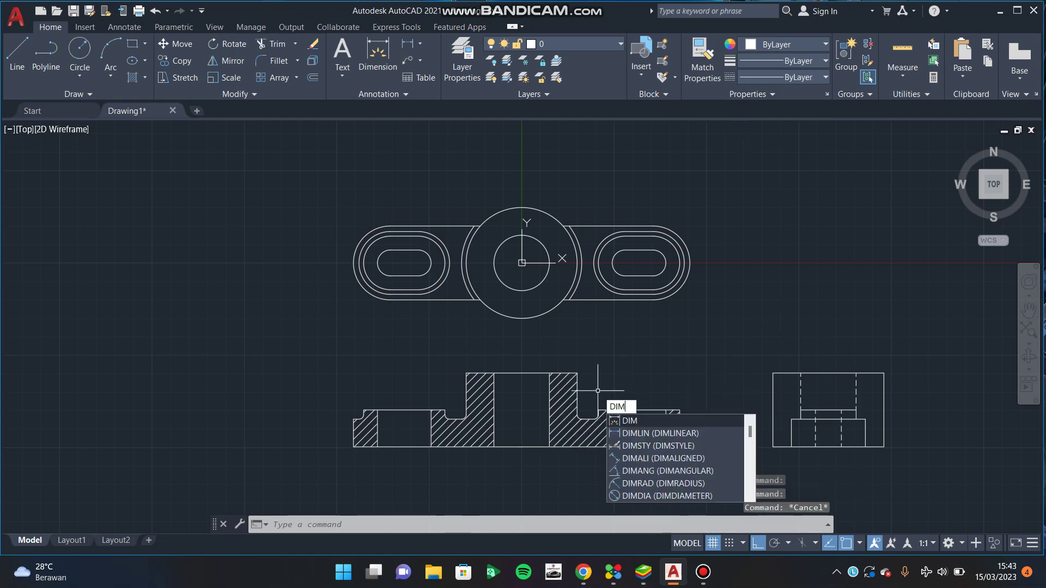
Step: Add in-line linear dimensions 56, 15 and 20 above the top view's left half
key("Return")
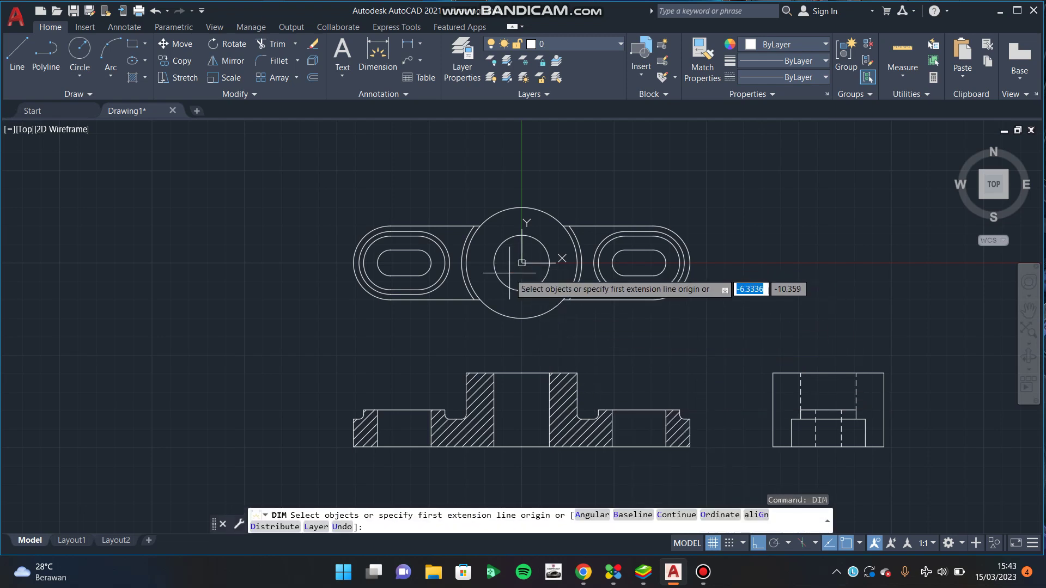
key("Return")
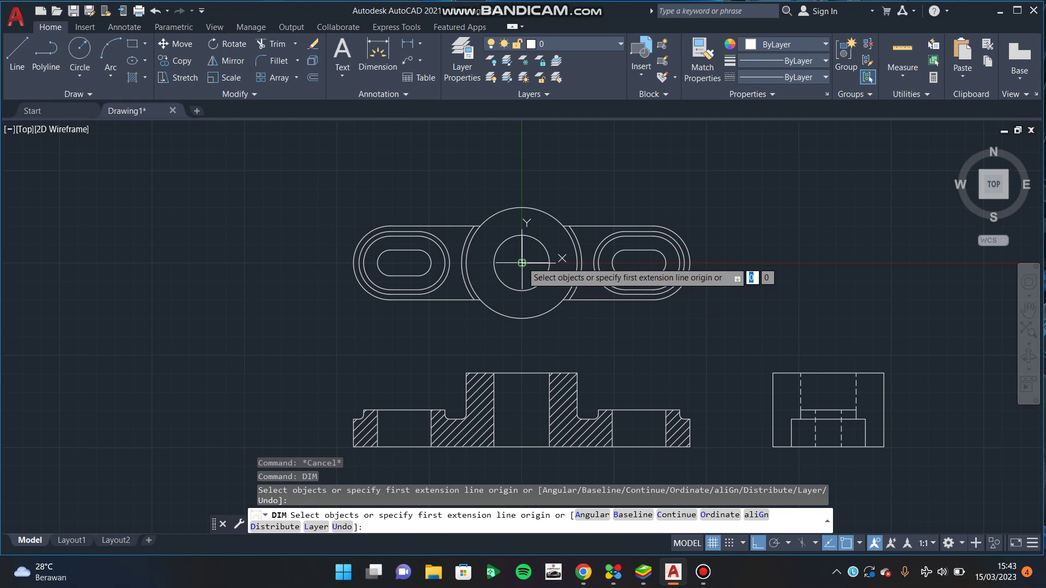
left_click(522, 263)
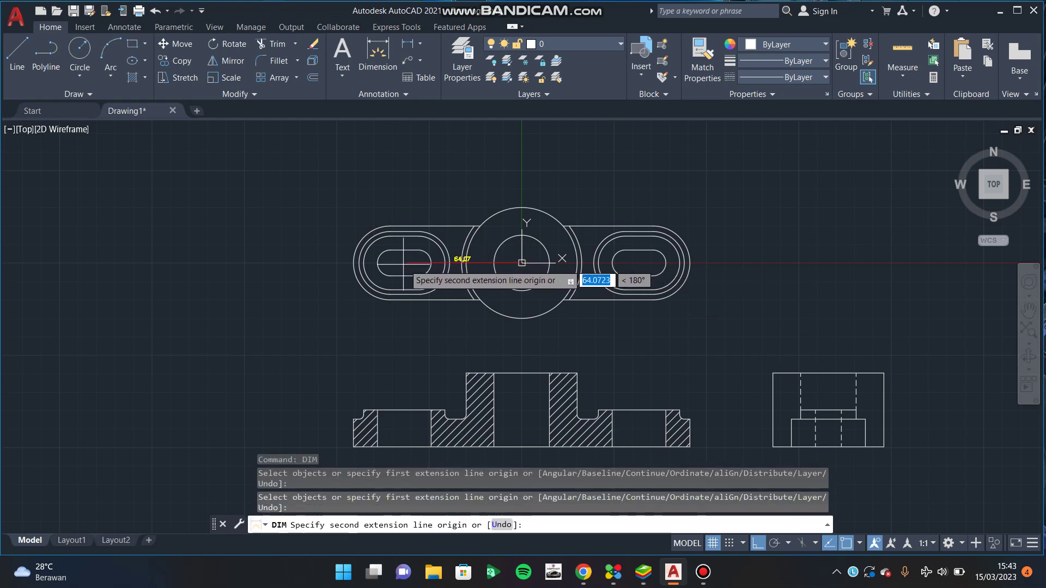
left_click(418, 263)
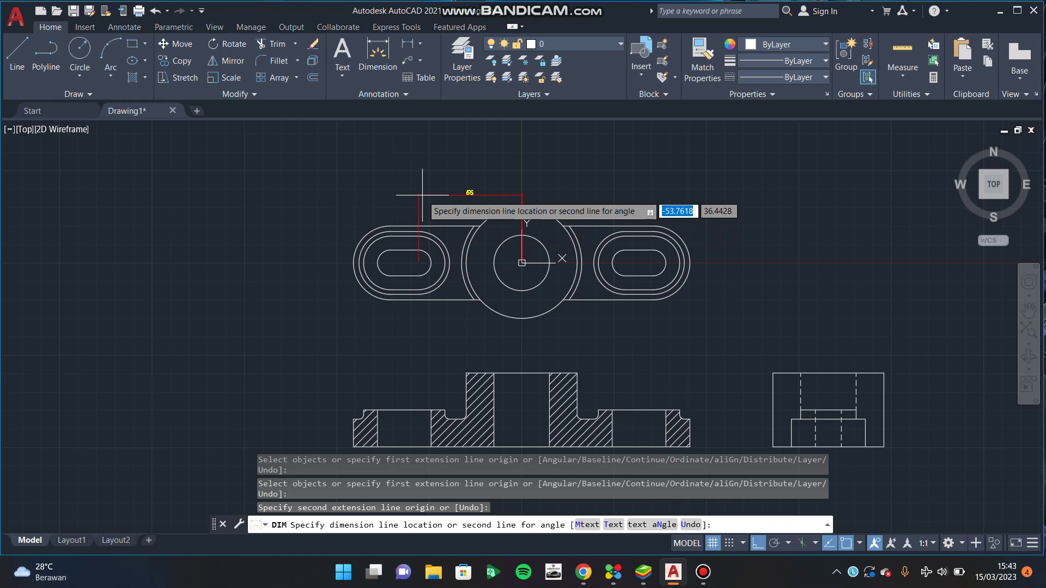
left_click(422, 195)
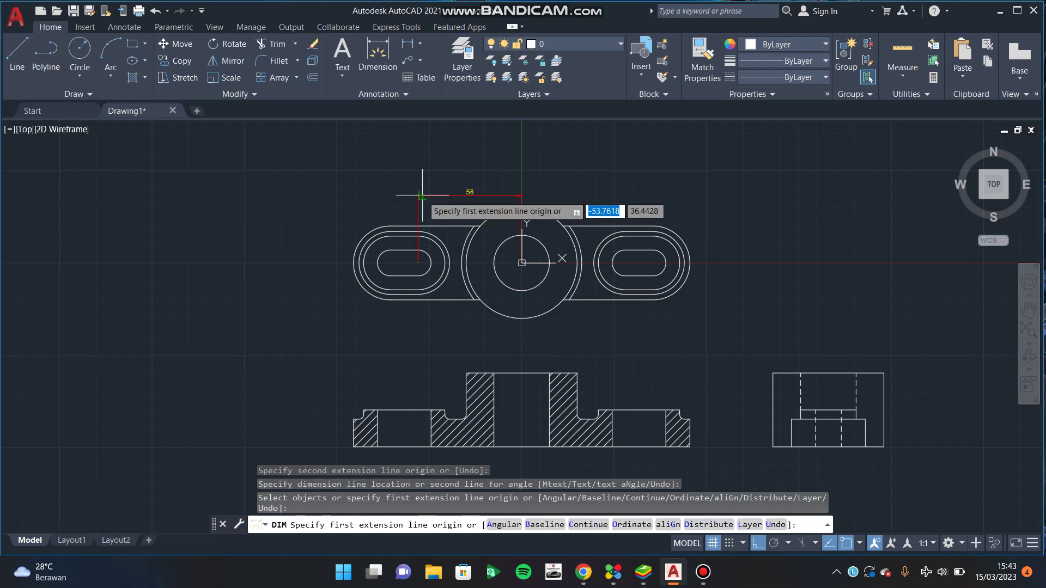
left_click(418, 263)
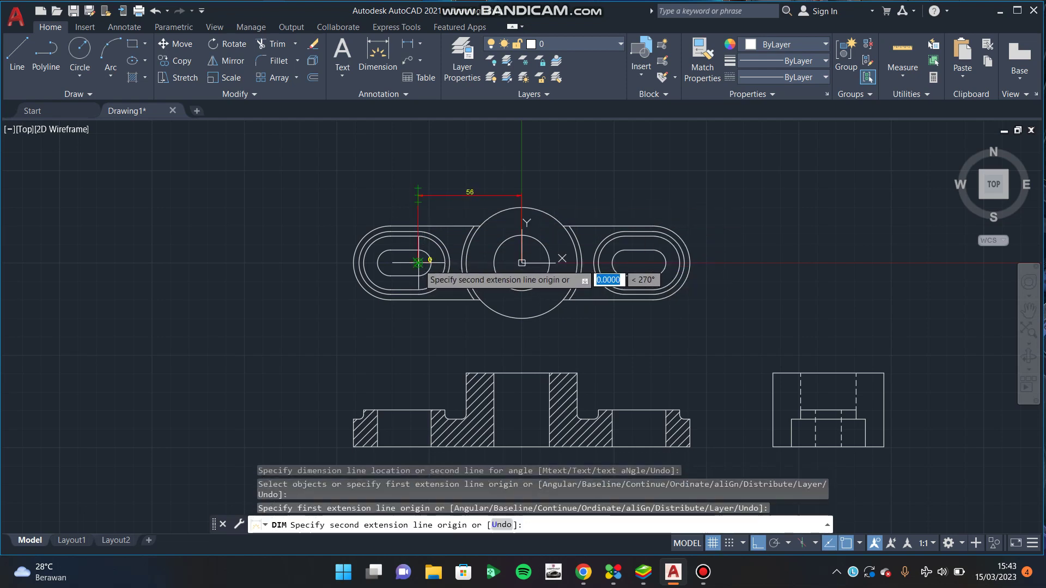
left_click(390, 263)
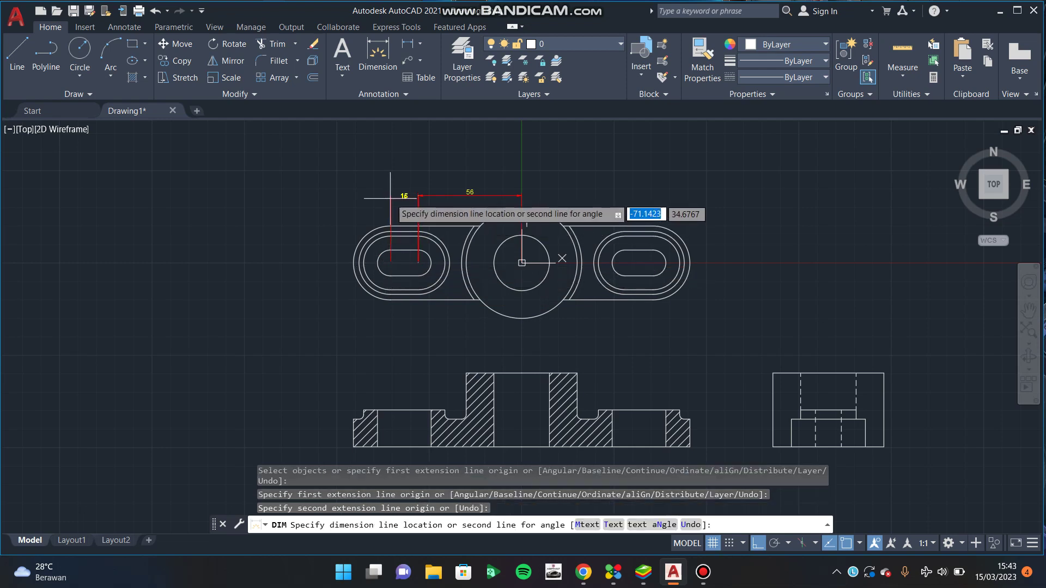
left_click(418, 195)
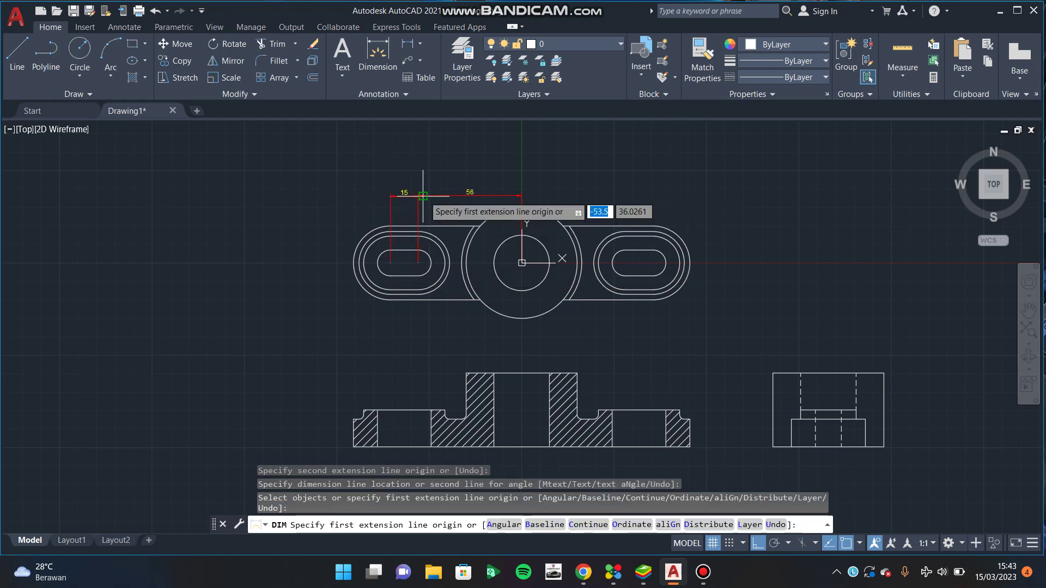
key("Return")
left_click(389, 262)
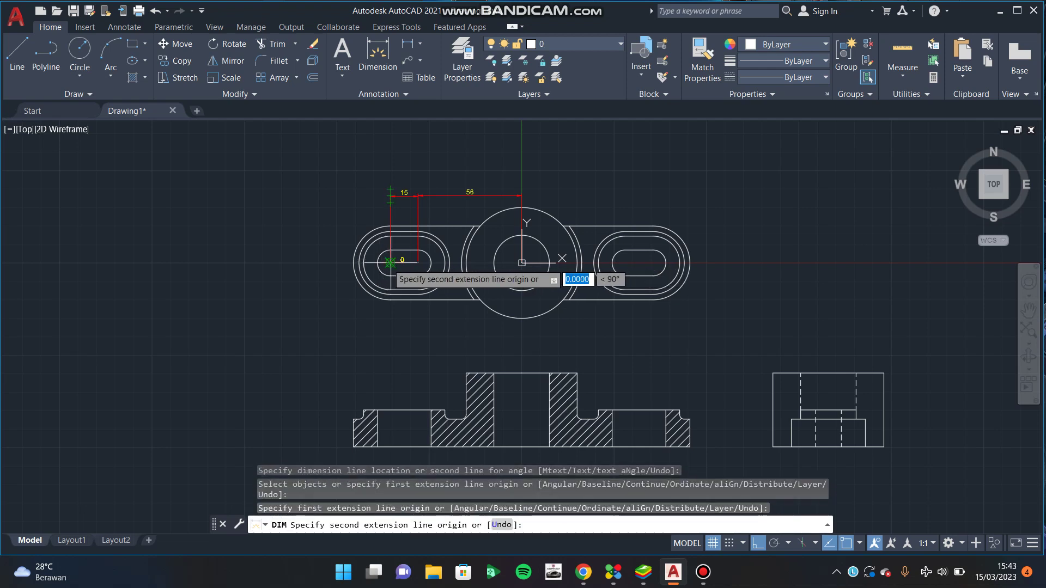
left_click(354, 263)
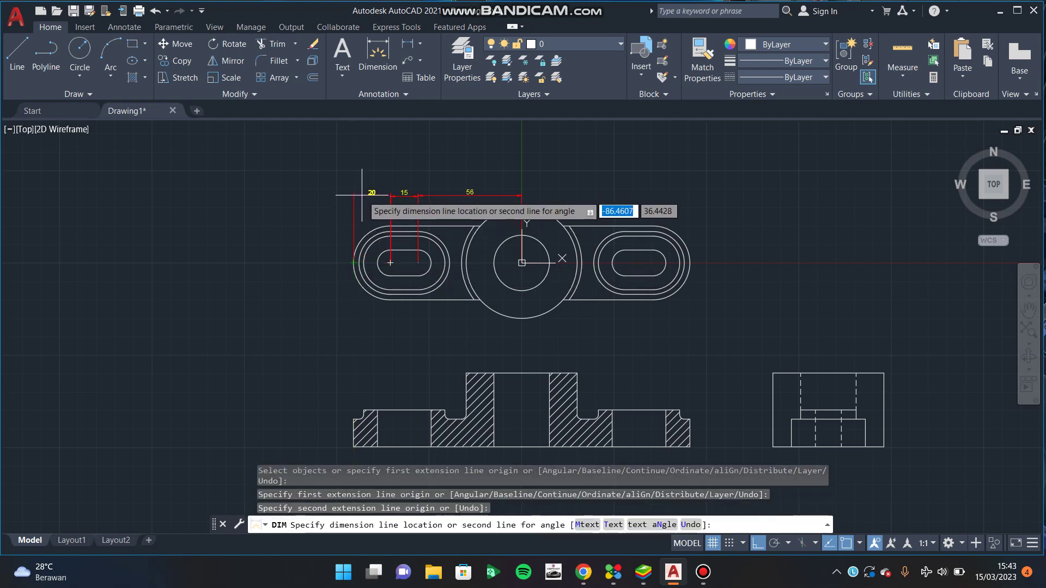
left_click(423, 194)
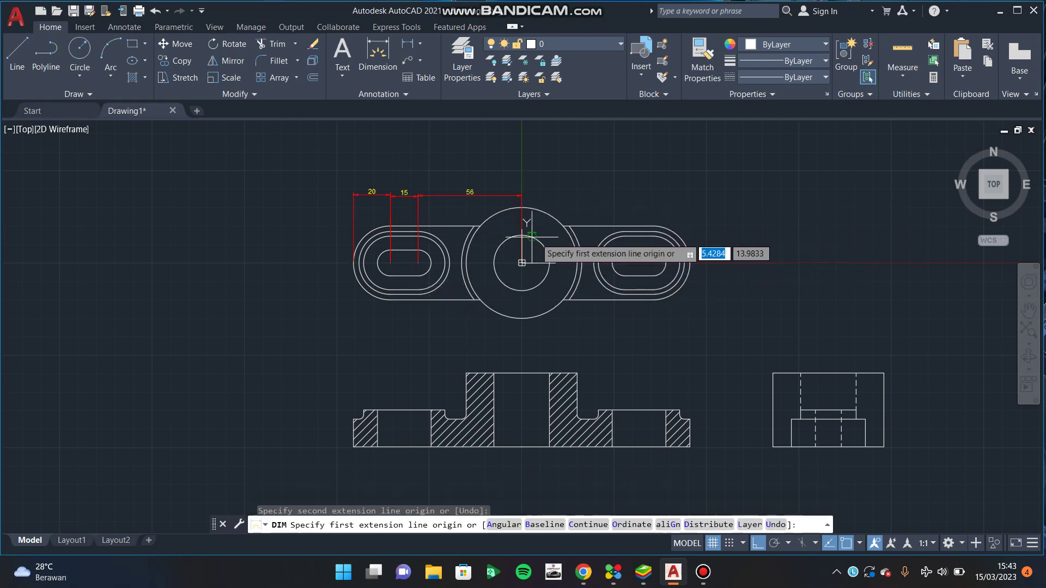
Step: Dimension the hub circles with Ø50 and Ø30 diameters
left_click(546, 215)
left_click(547, 215)
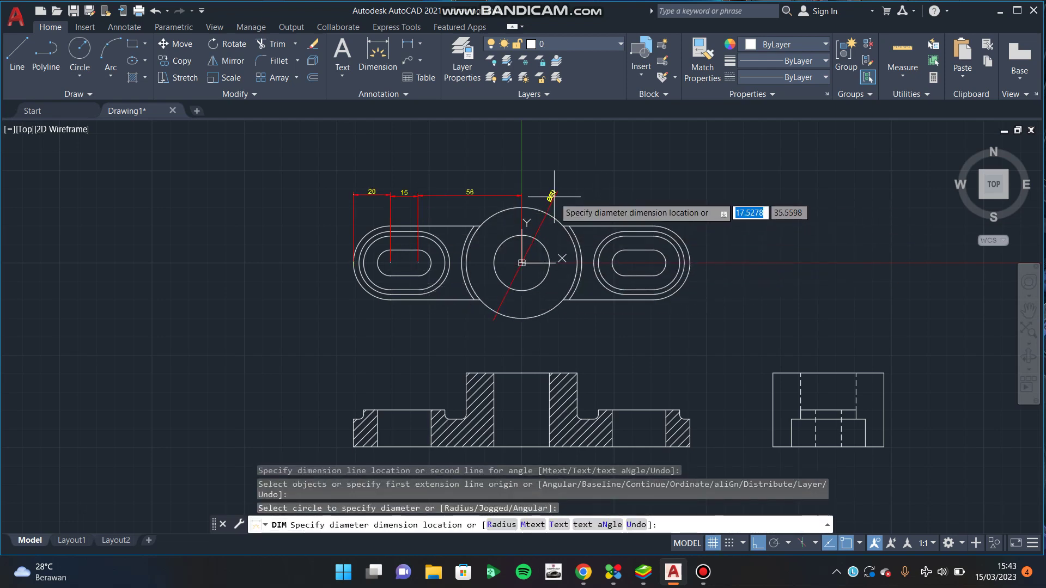
left_click(567, 186)
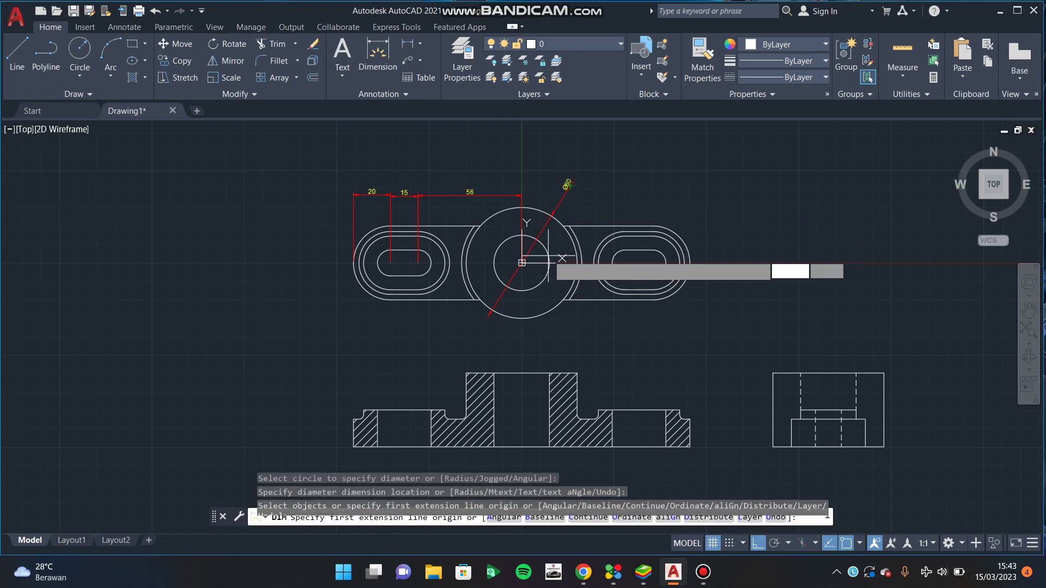
left_click(541, 244)
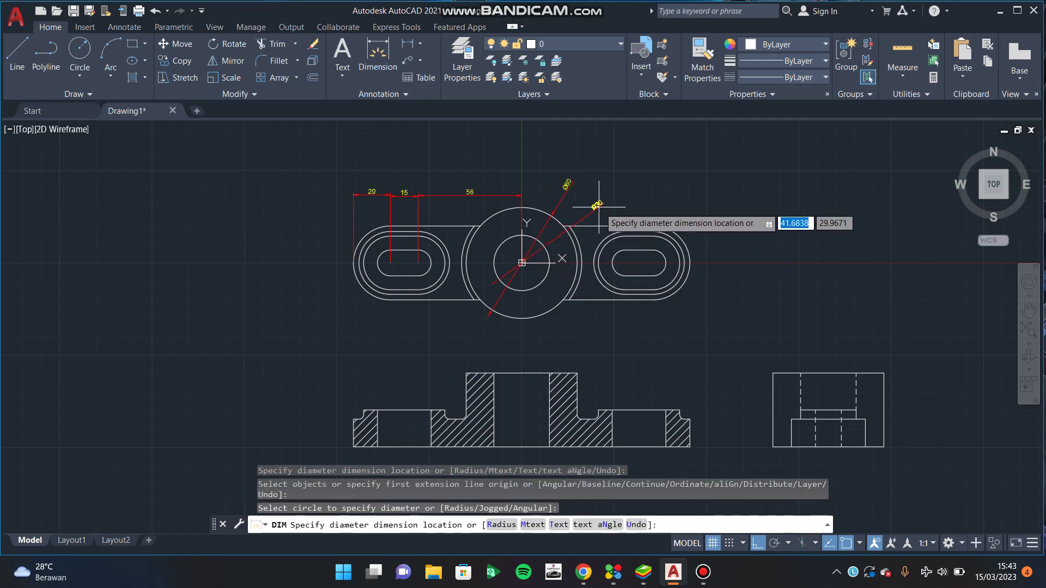
left_click(601, 203)
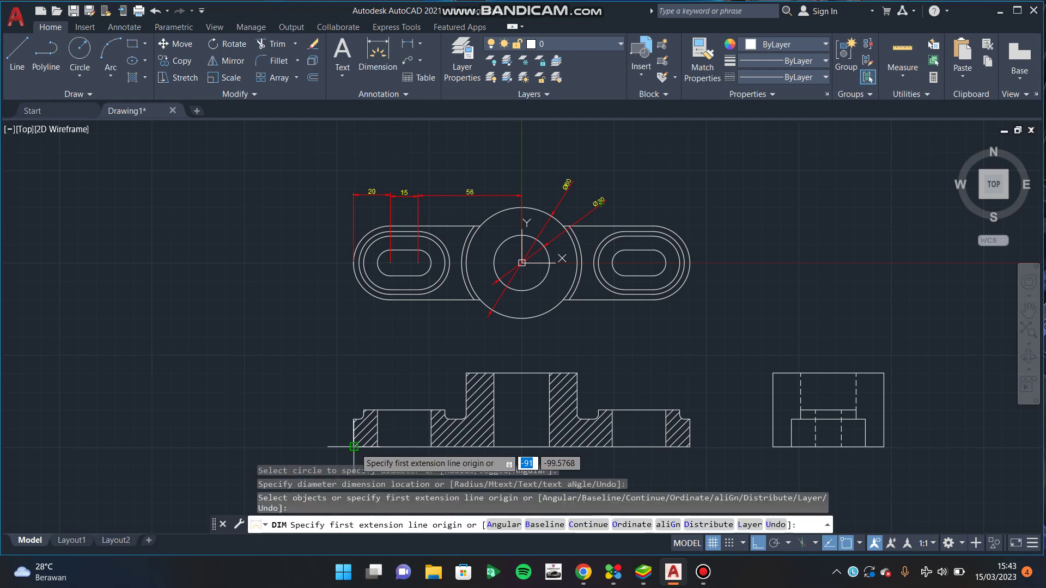
Step: Add stacked 15 and 5 height dimensions at the front view's left end
left_click(354, 447)
left_click(354, 418)
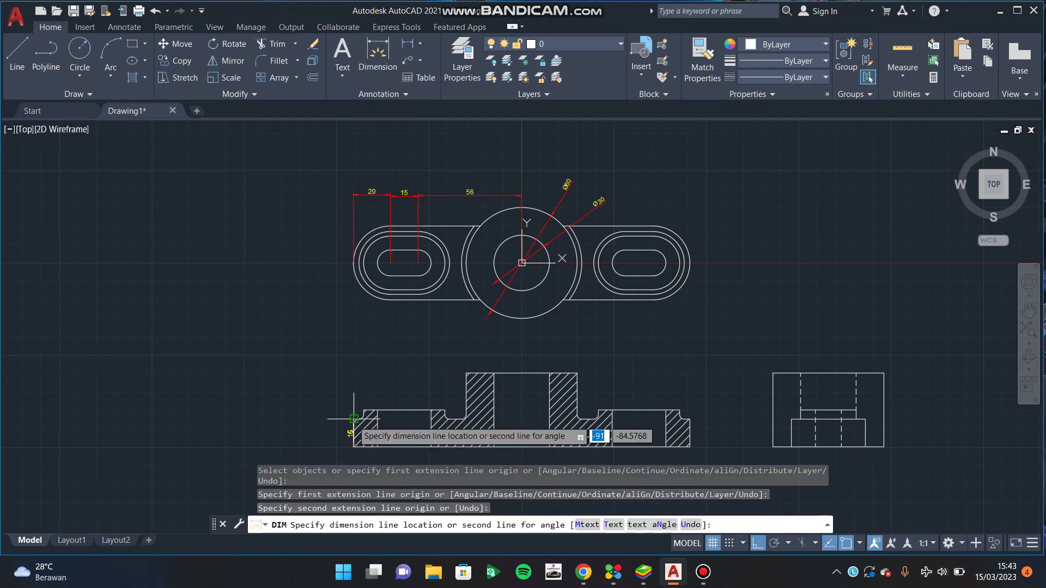
left_click(338, 419)
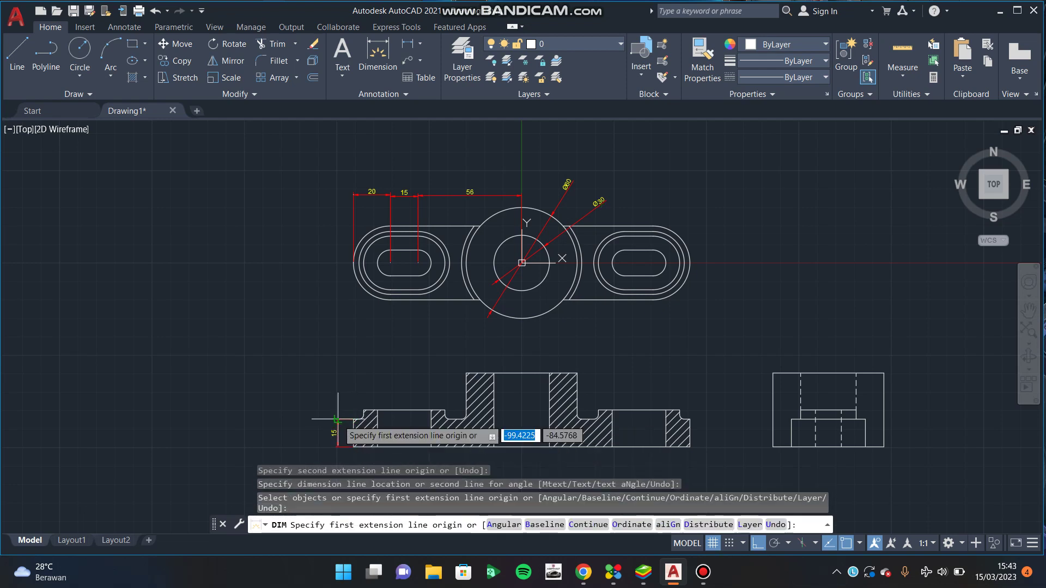
left_click(363, 411)
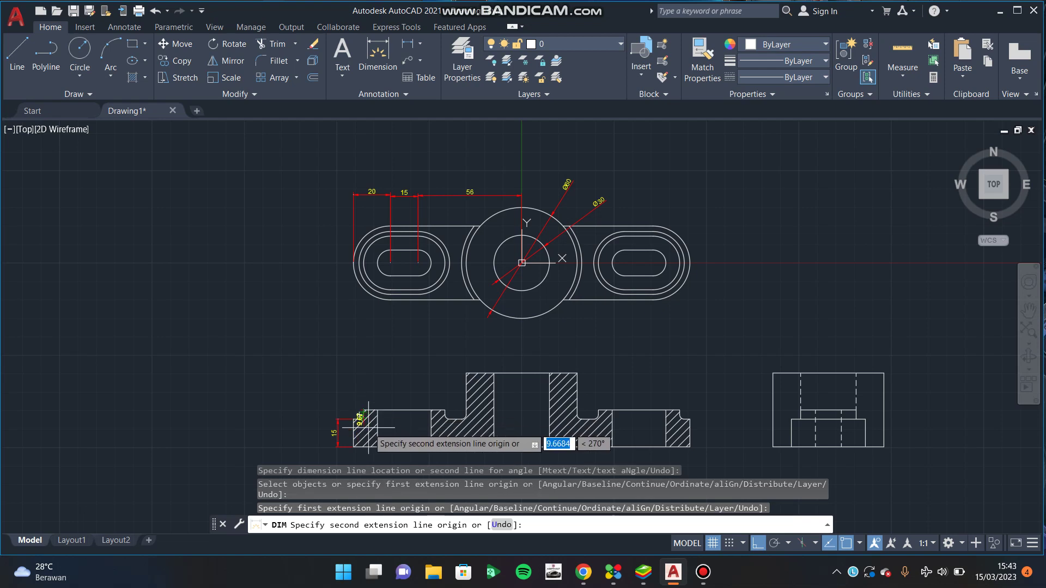
type("5")
key("Return")
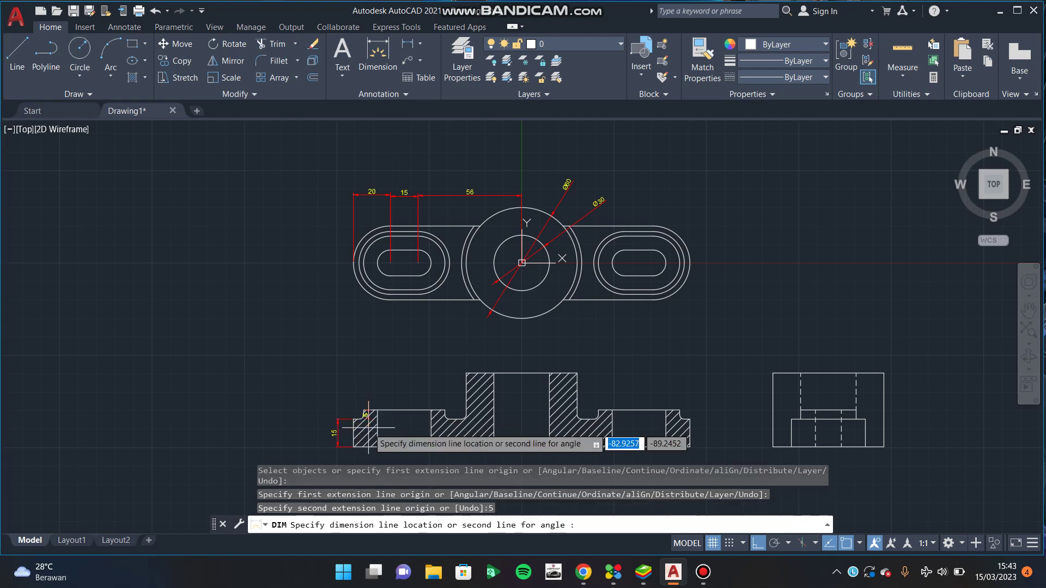
left_click(337, 423)
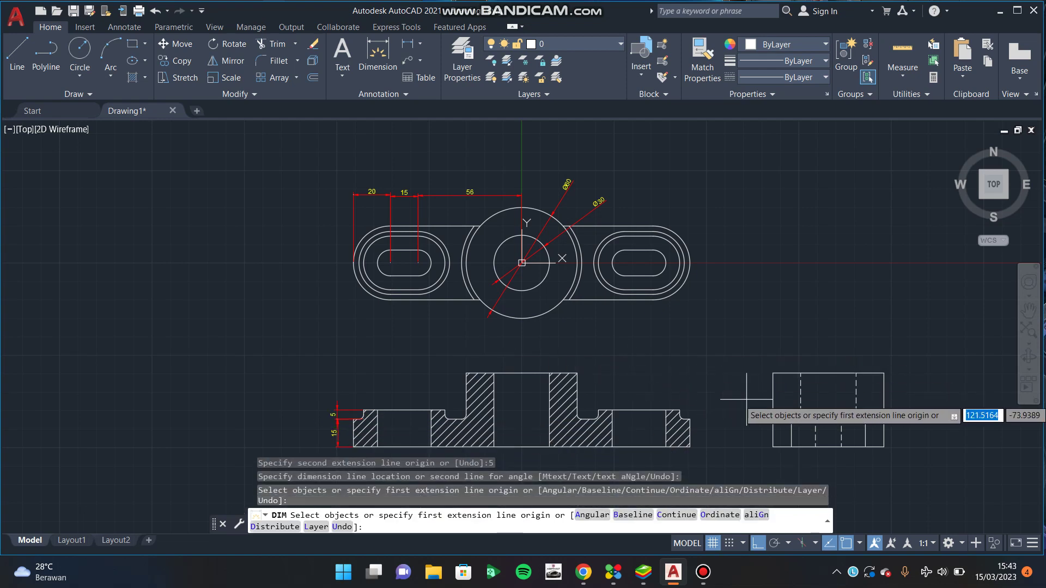
Step: Dimension the side view with 40 height on the right and 60 width on top
left_click(882, 397)
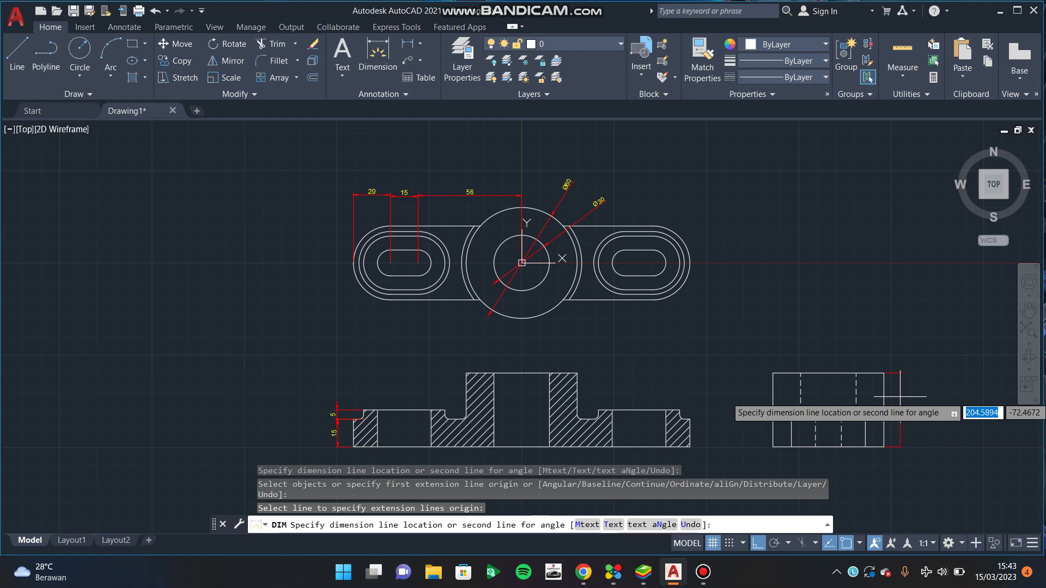
left_click(900, 397)
left_click(841, 373)
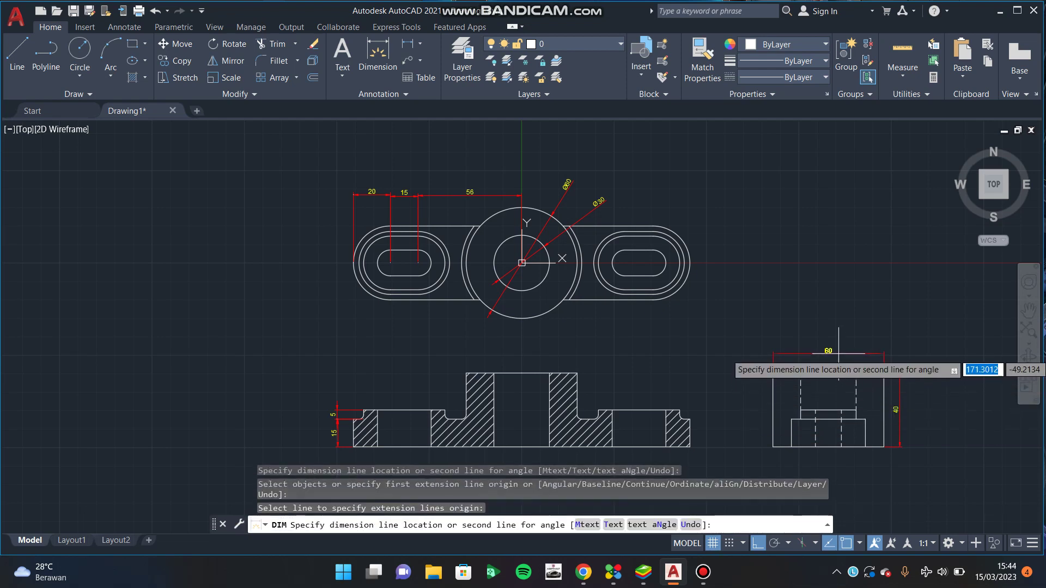
left_click(838, 353)
key("Escape")
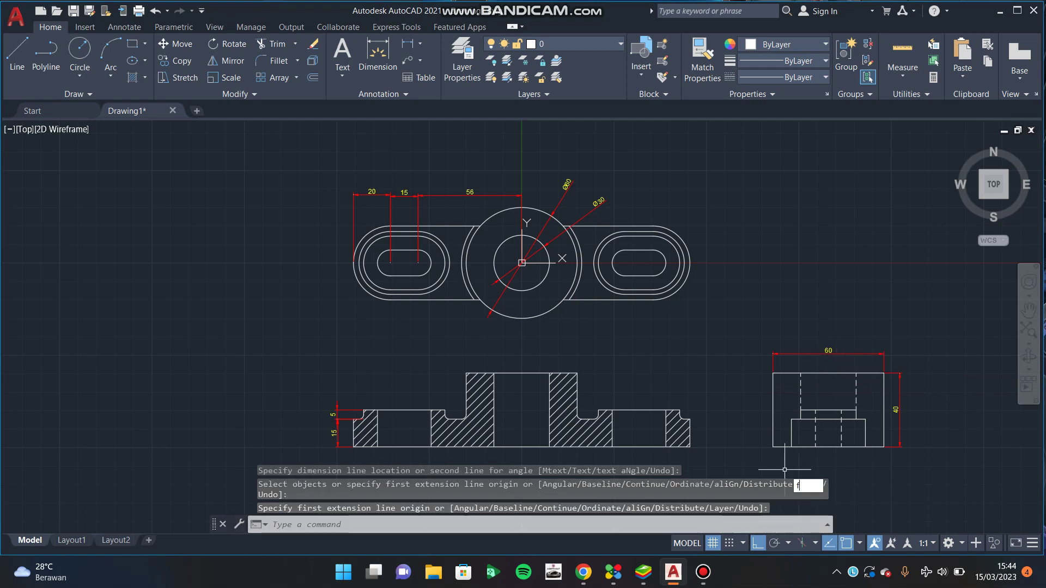
Step: Attempt a fillet on the side-view step corner, then redraw the step's top edge
key("Return")
key("Return")
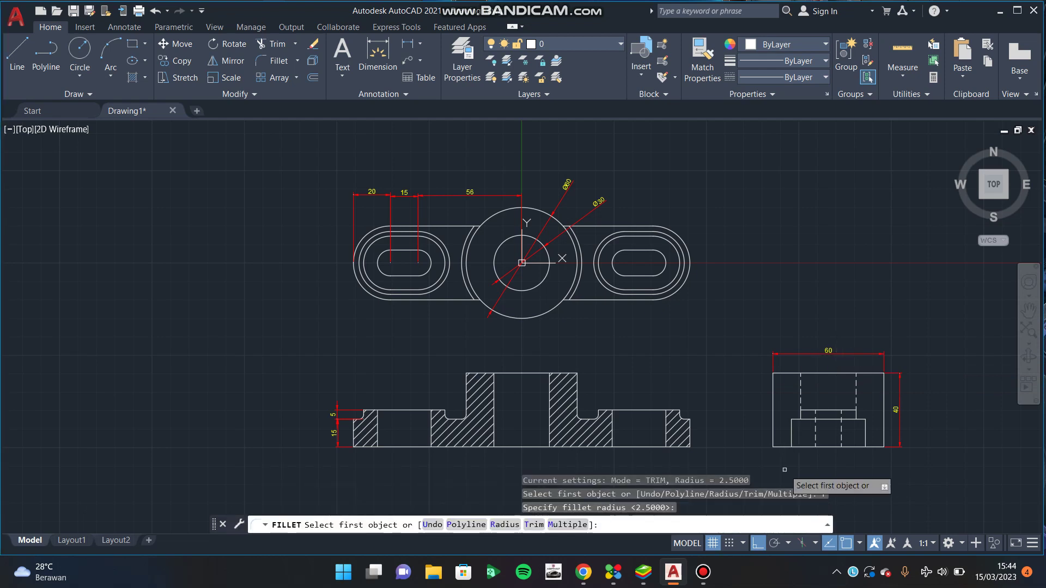
left_click(796, 419)
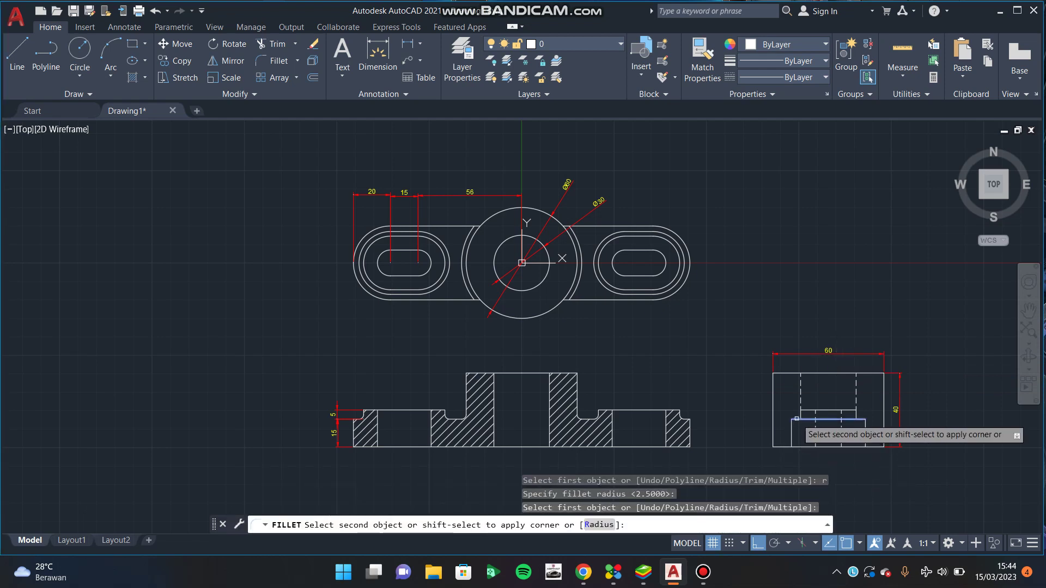
key("Escape")
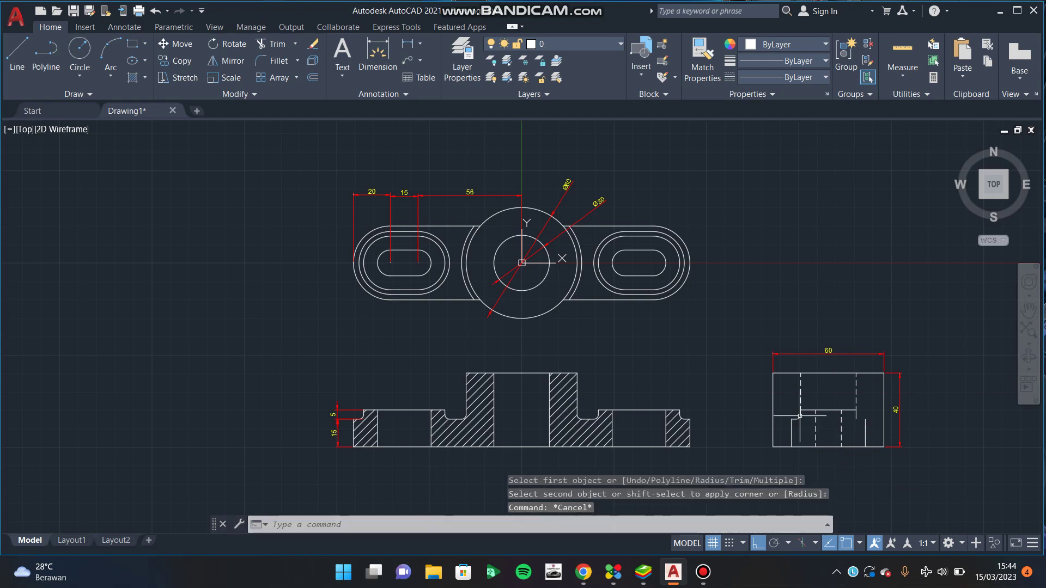
type("l")
key("Return")
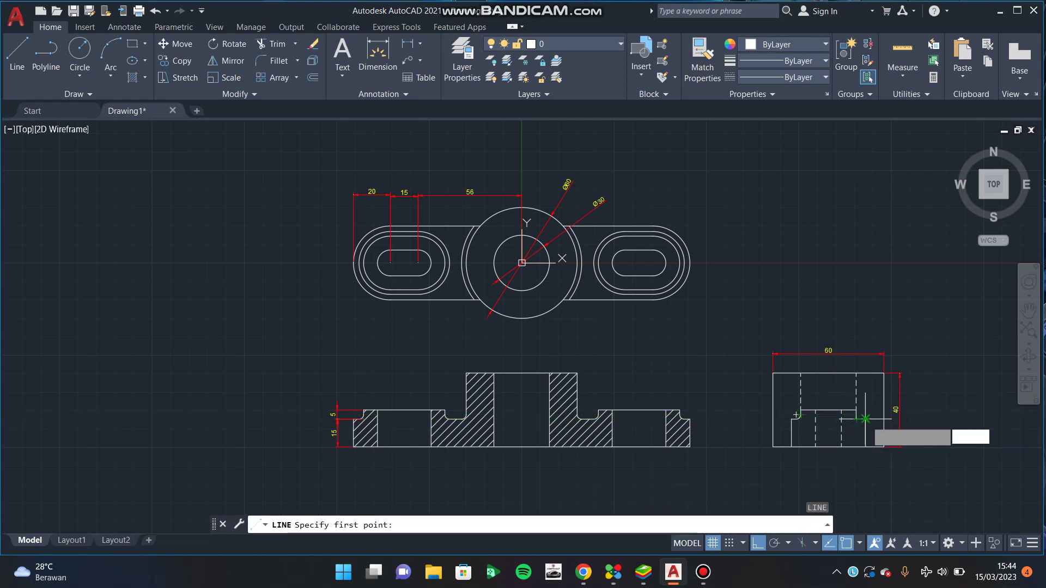
left_click(865, 419)
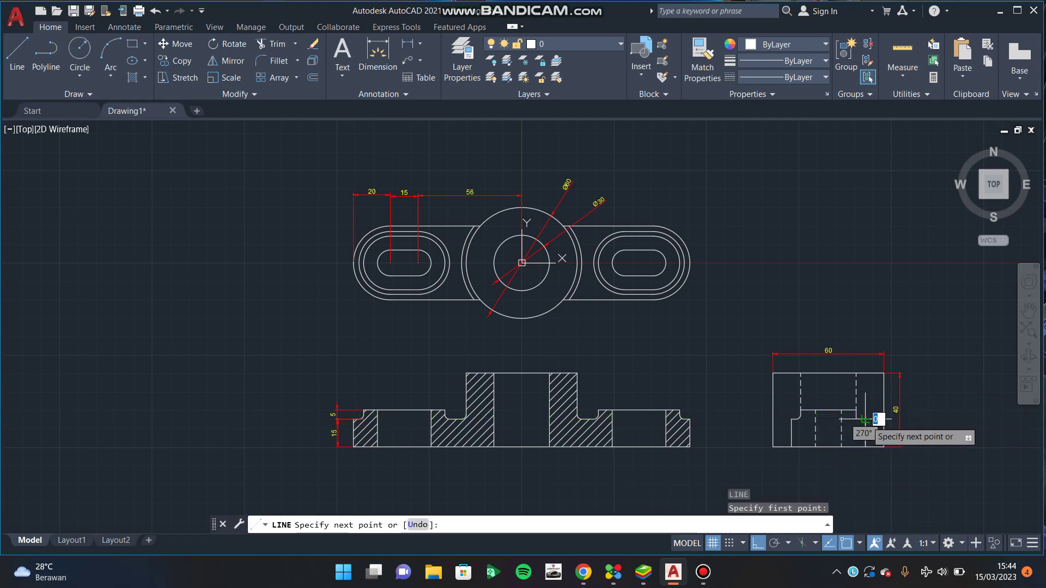
left_click(791, 419)
key("Escape")
Step: Fillet the step corner at the default radius and redraw its right edge down to the base
type("f")
key("Return")
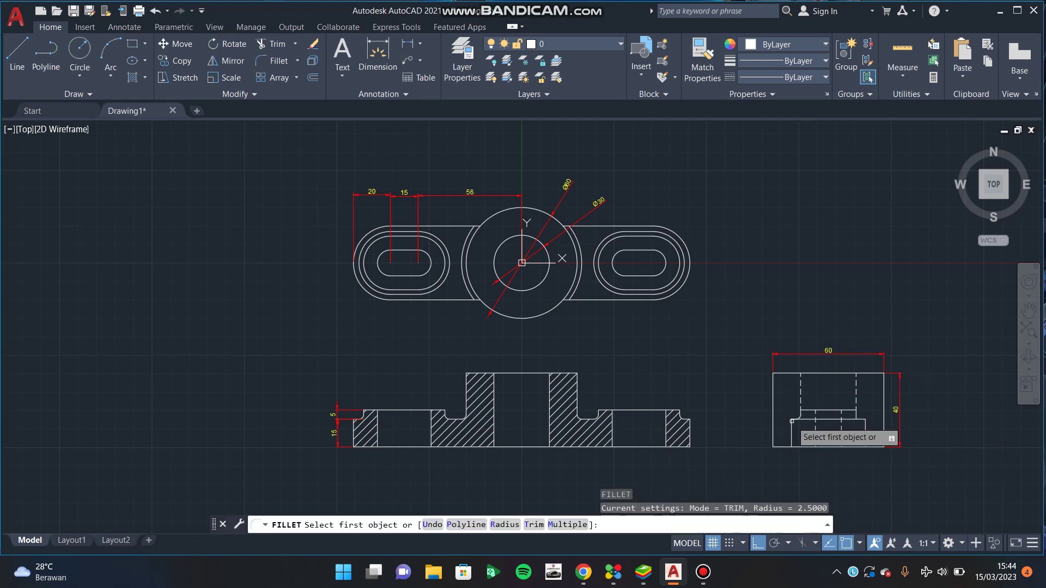
type("r")
key("Return")
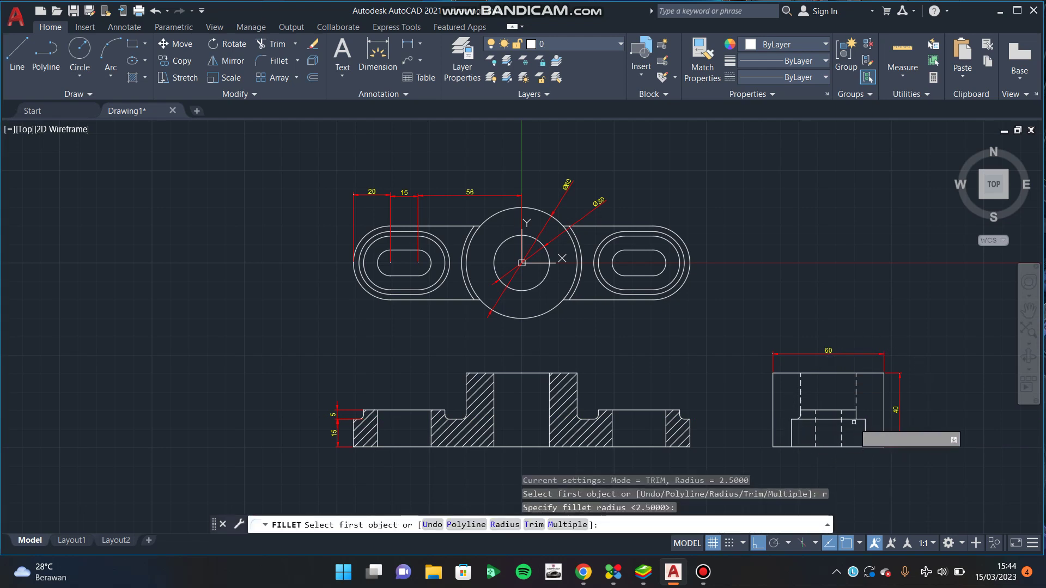
key("Return")
left_click(861, 419)
key("Escape")
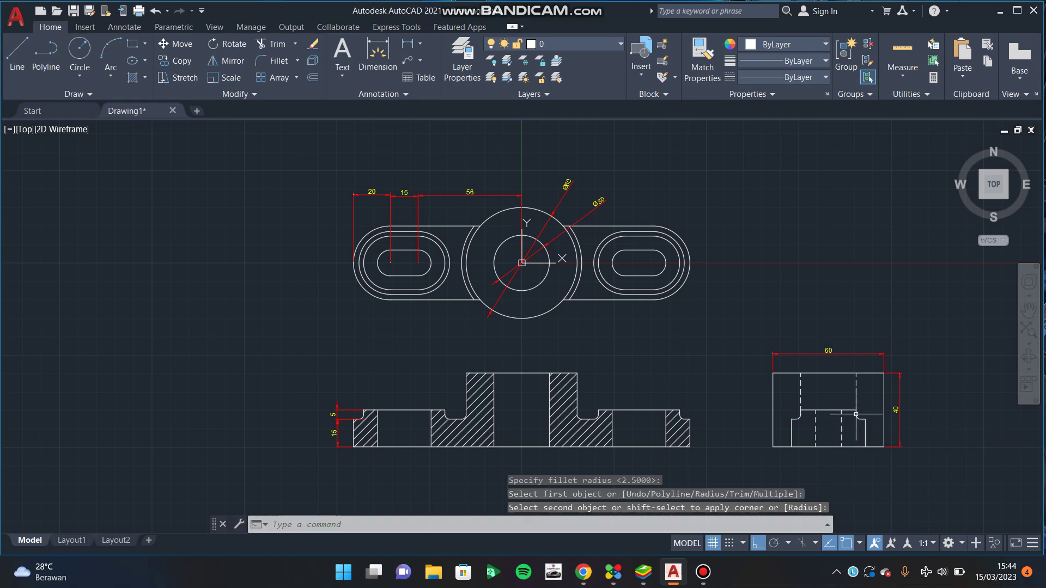
type("l")
key("Return")
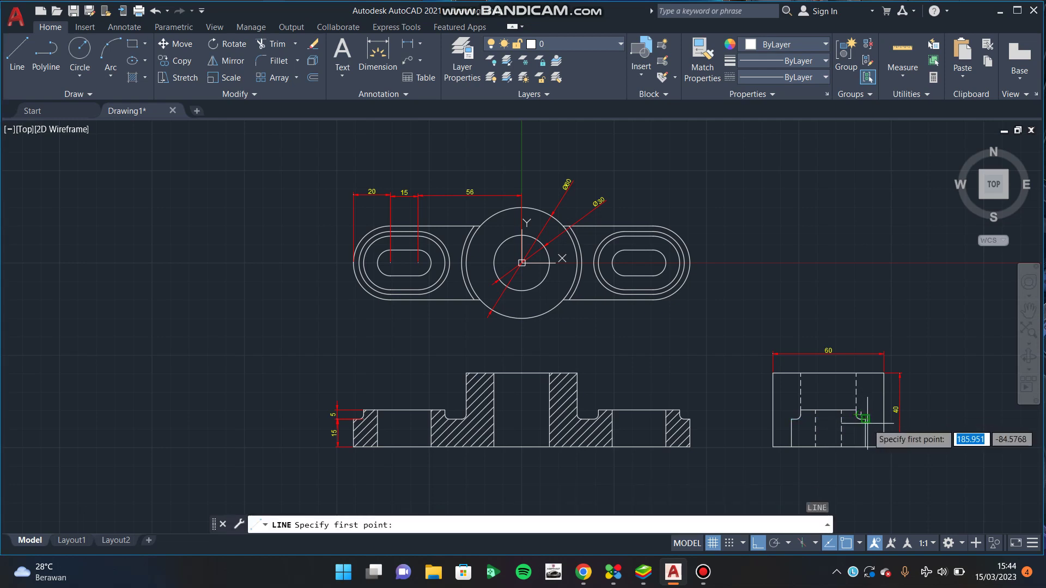
left_click(865, 418)
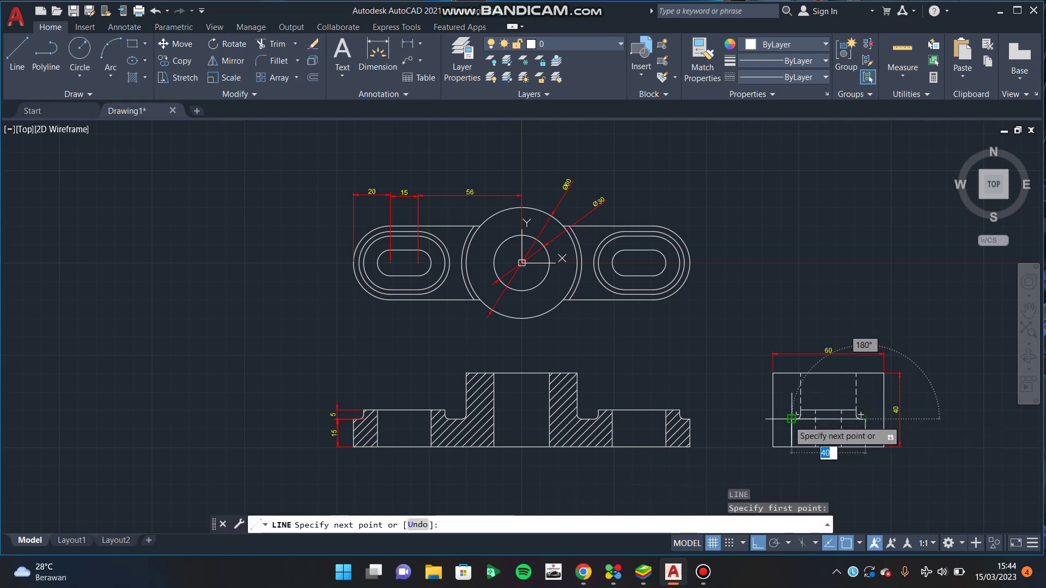
left_click(865, 447)
key("Escape")
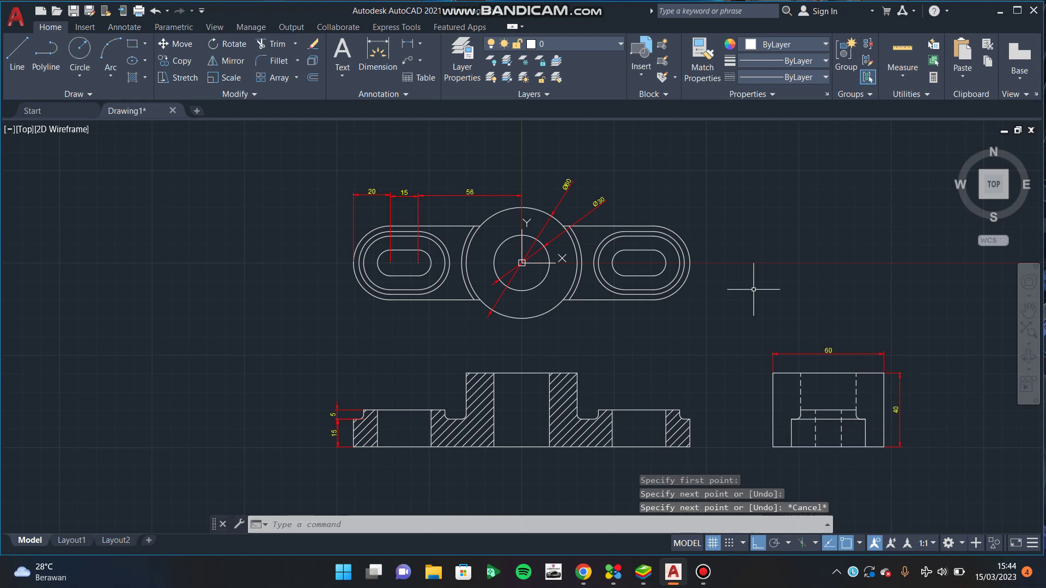